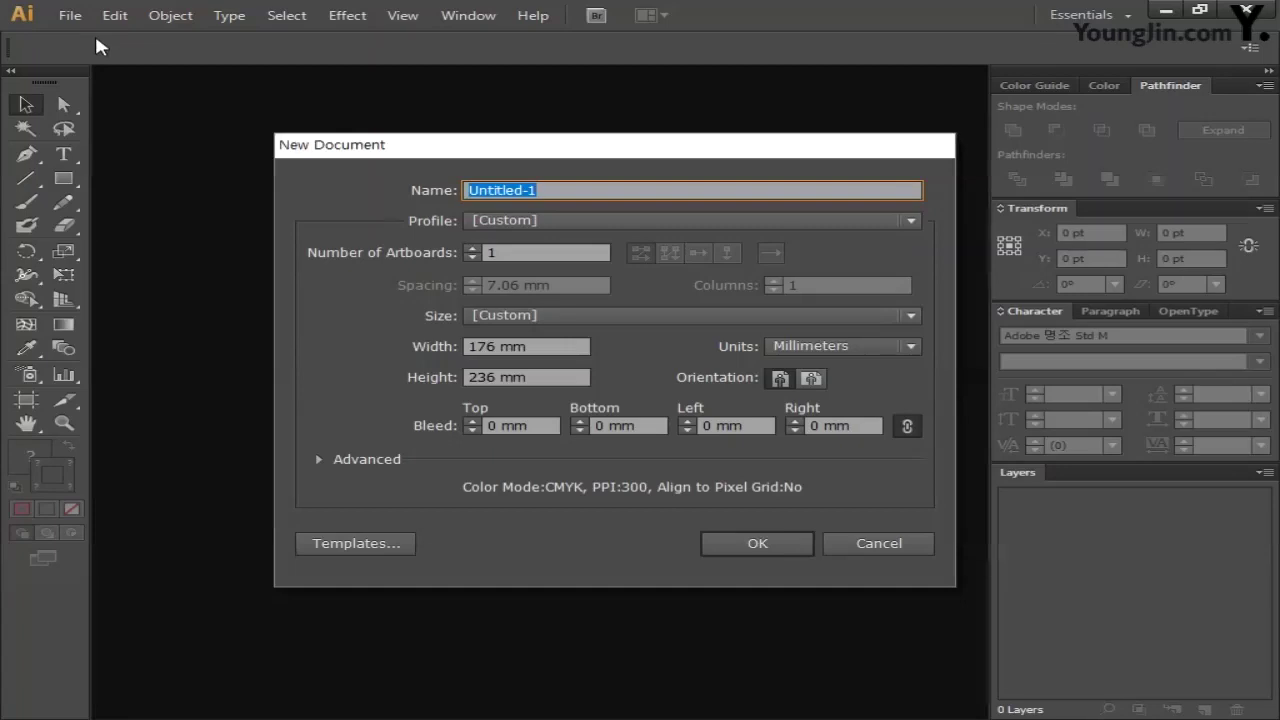
Name the new document 일러스트작업 and create it with the current 176 × 236 mm artboard settings
text(일러스트자)
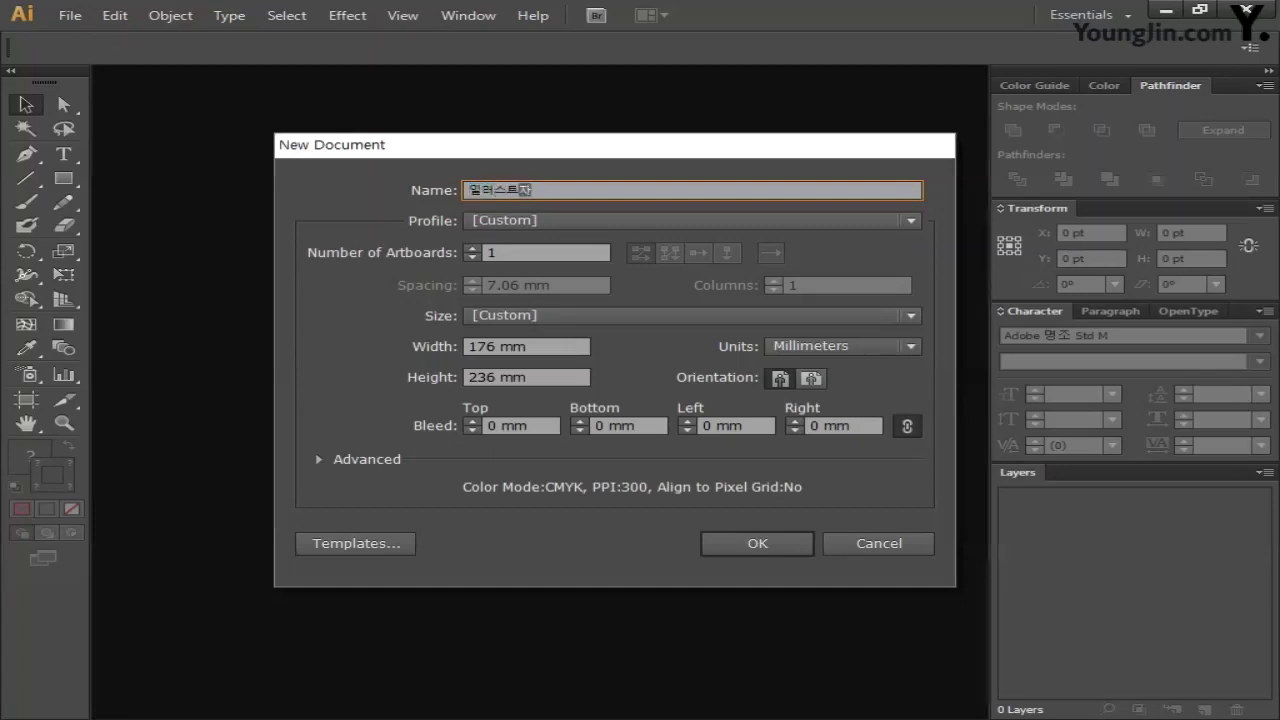
text(ㄱ업)
click(757, 546)
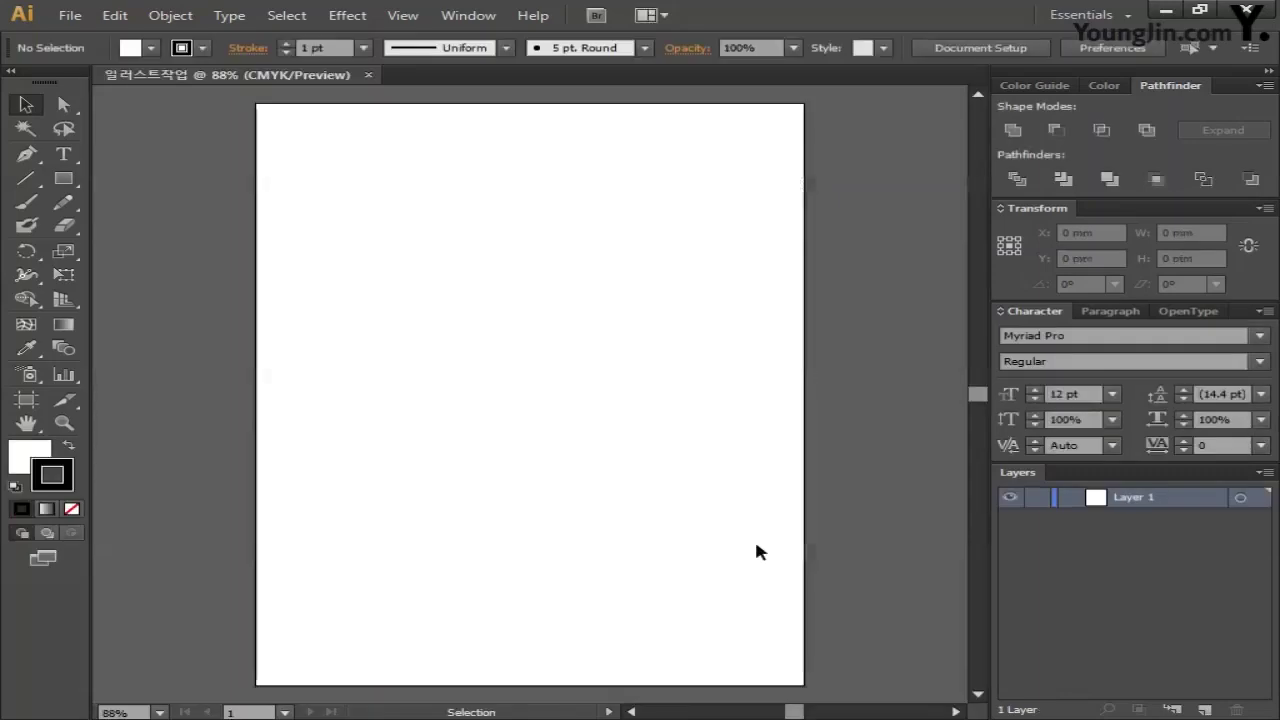
Create a rectangular grid 170 mm wide and 230 mm high with 3 horizontal and 3 vertical dividers
click(25, 178)
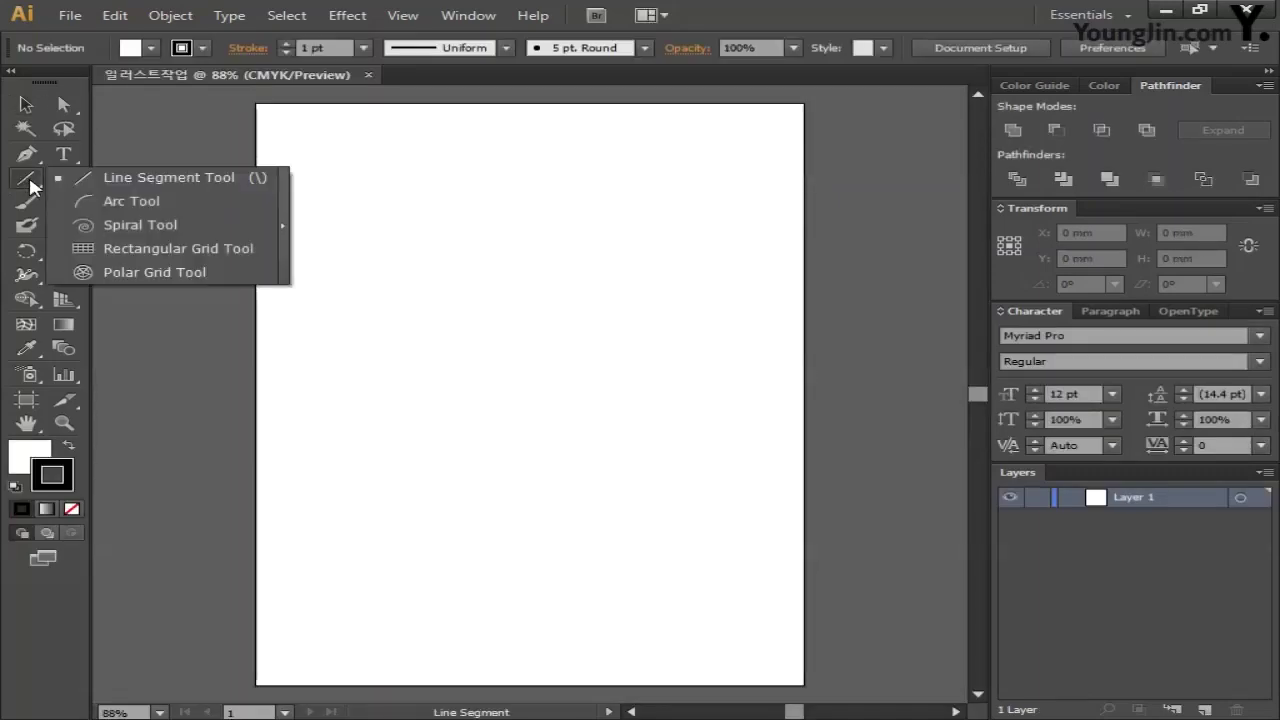
click(197, 260)
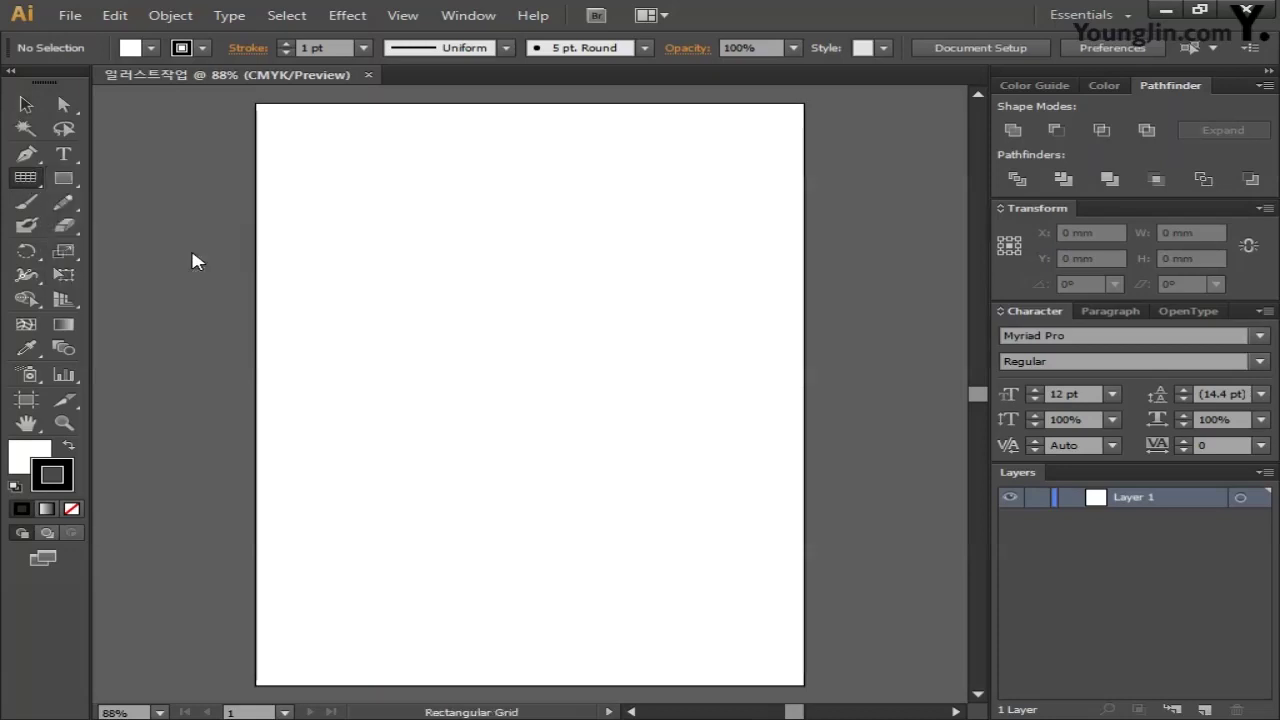
click(560, 238)
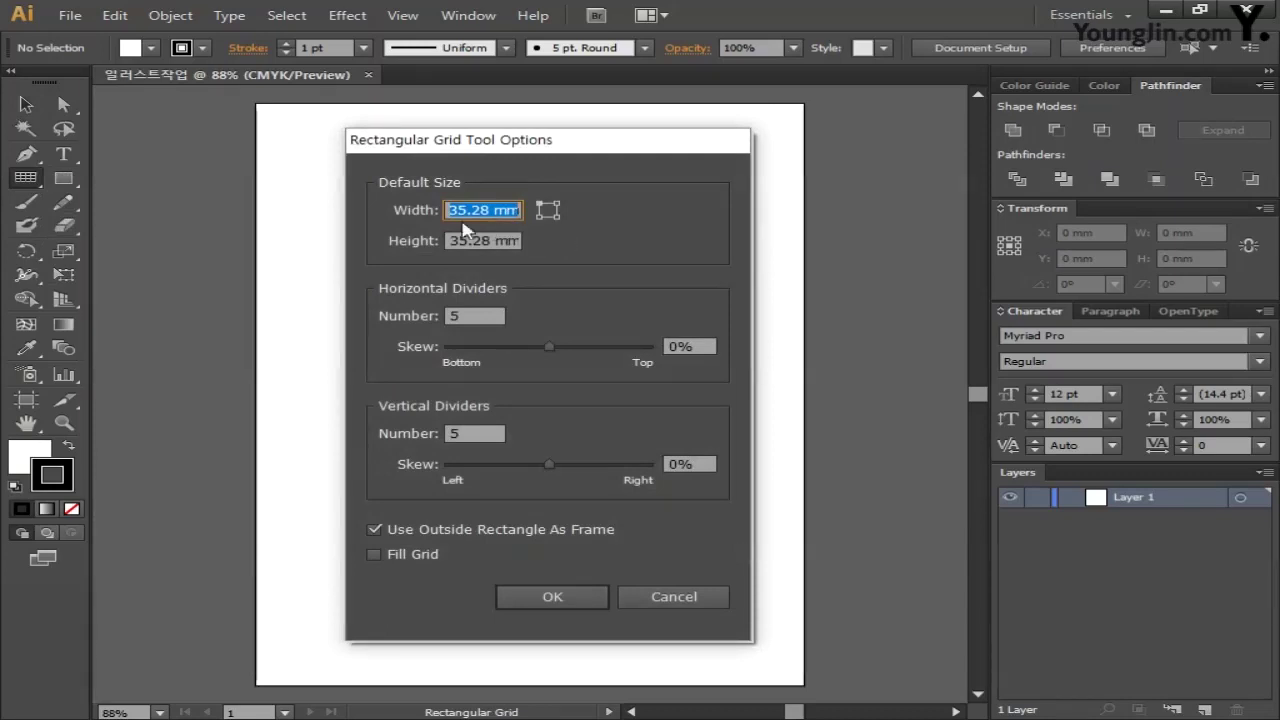
text(170)
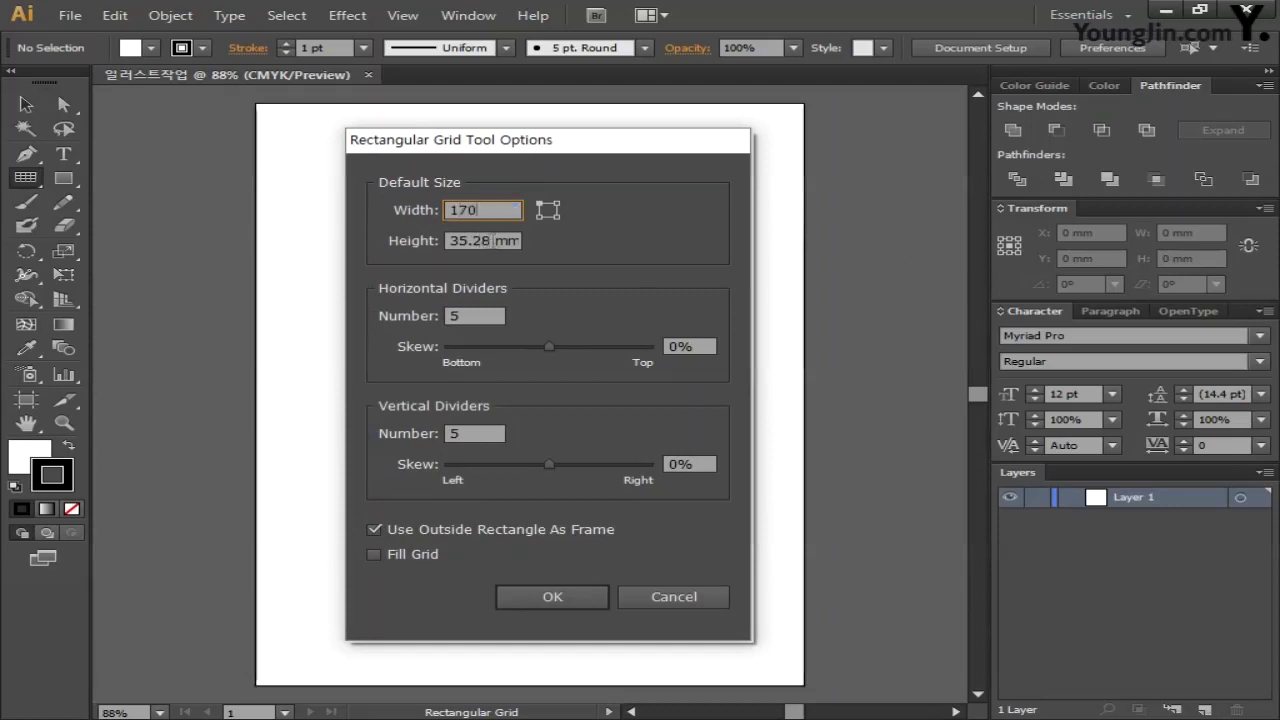
key(Tab)
text(230)
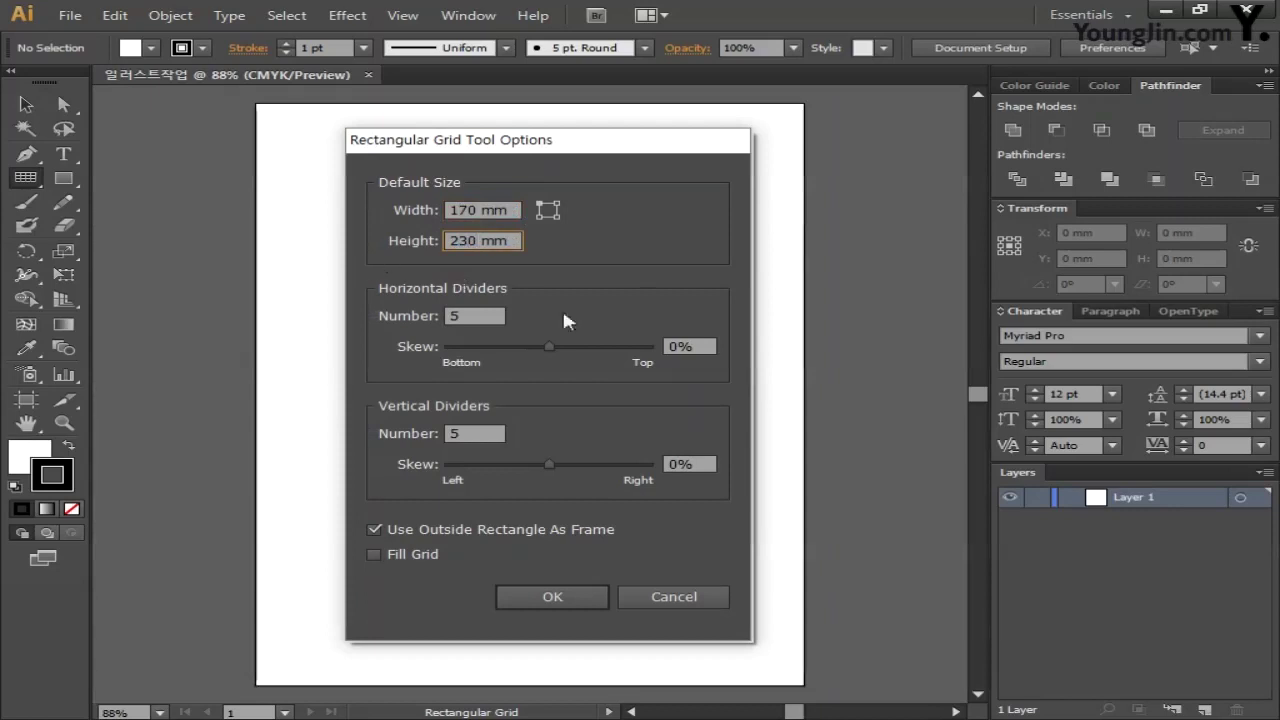
key(Tab)
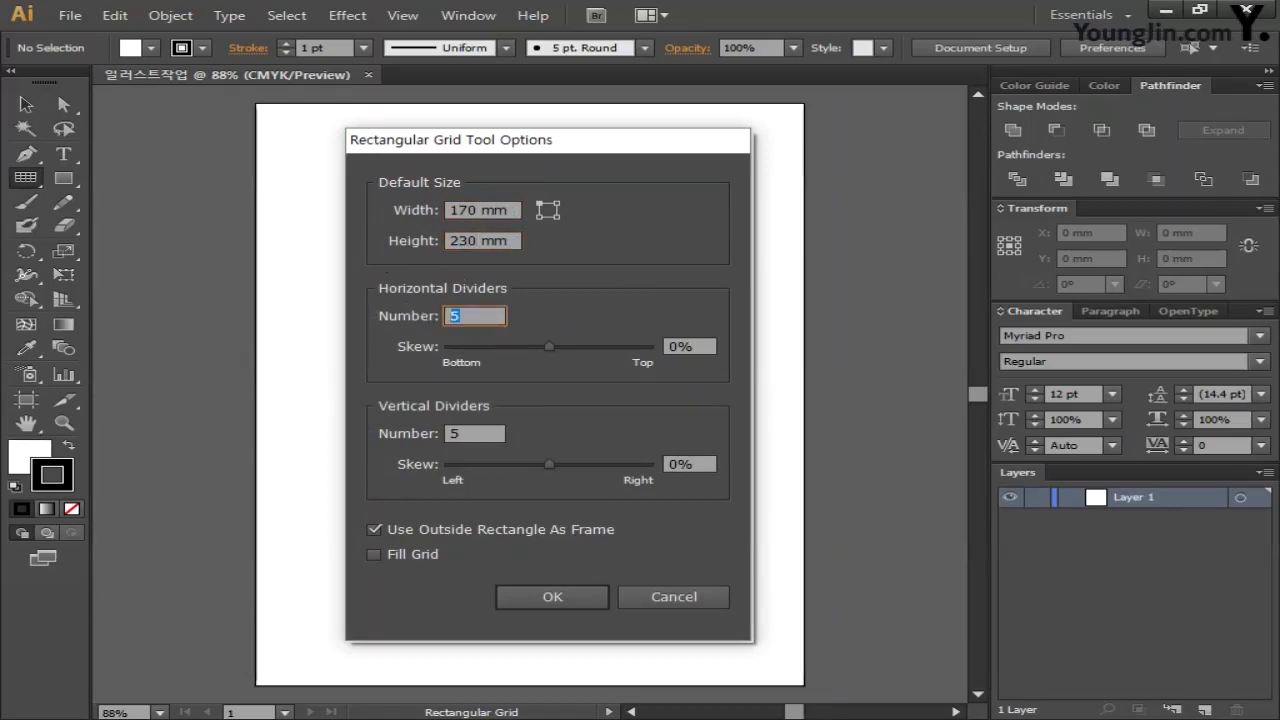
text(3)
key(Tab)
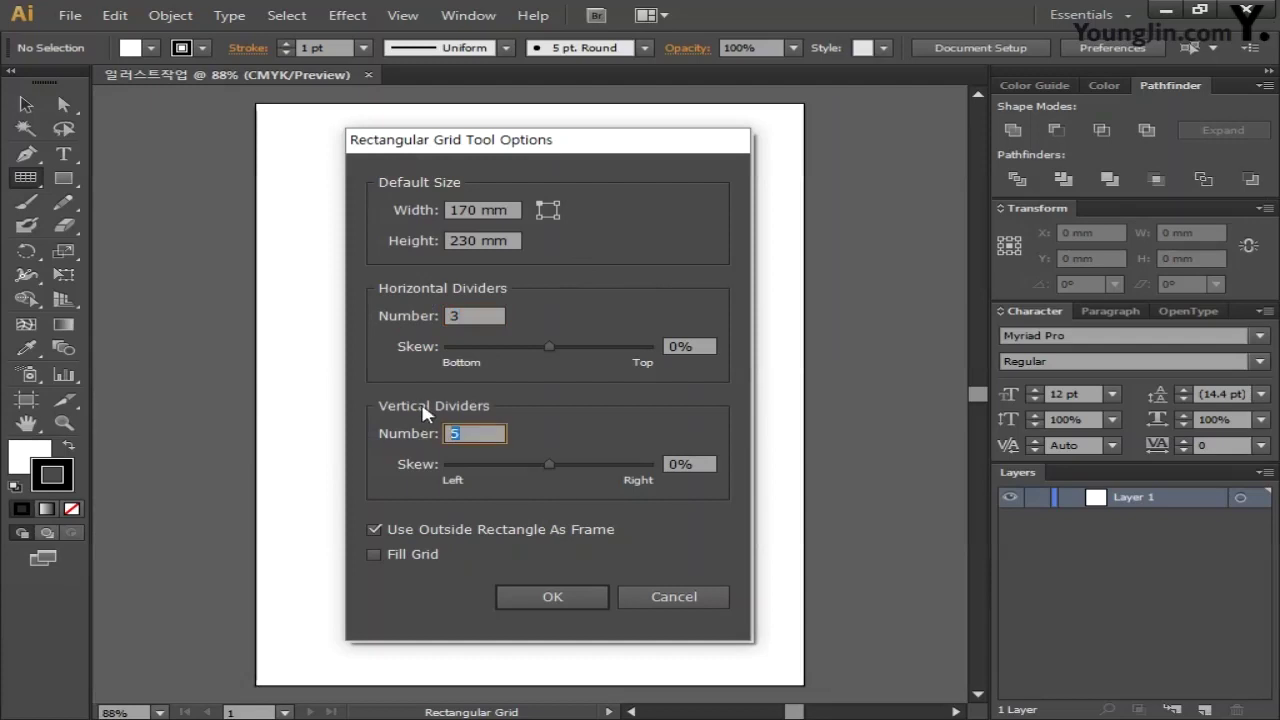
text(3)
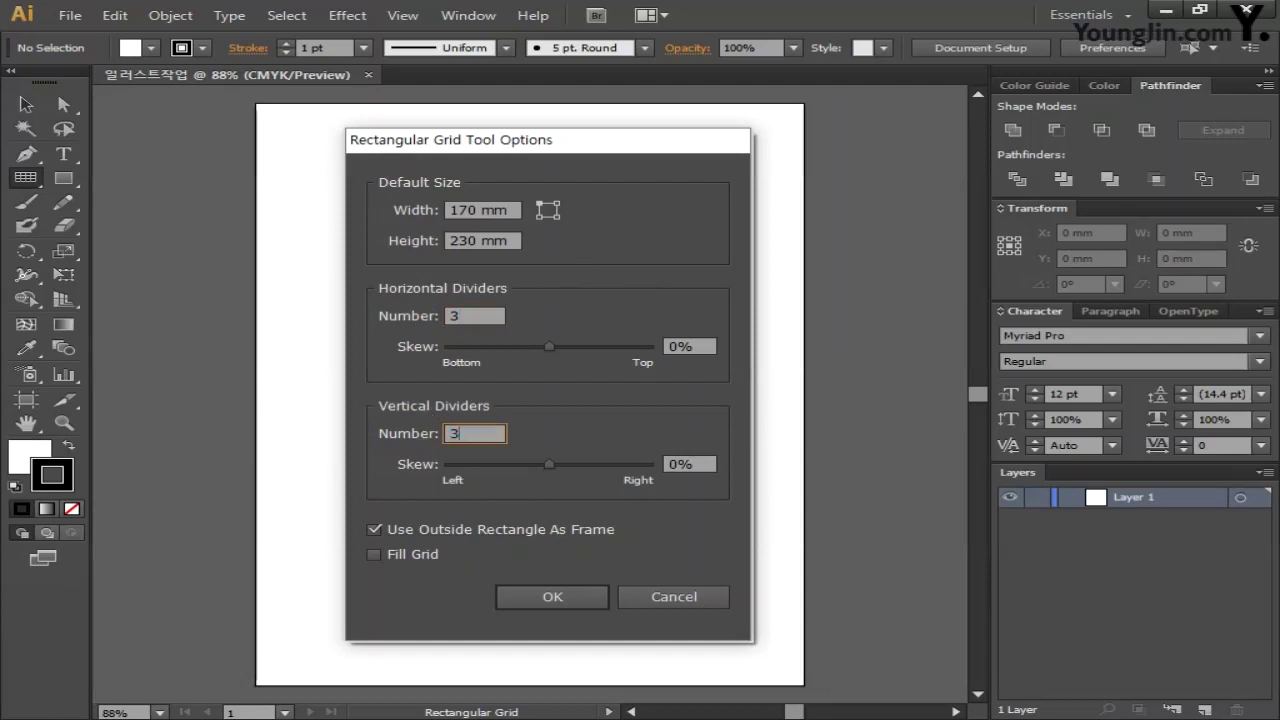
click(571, 597)
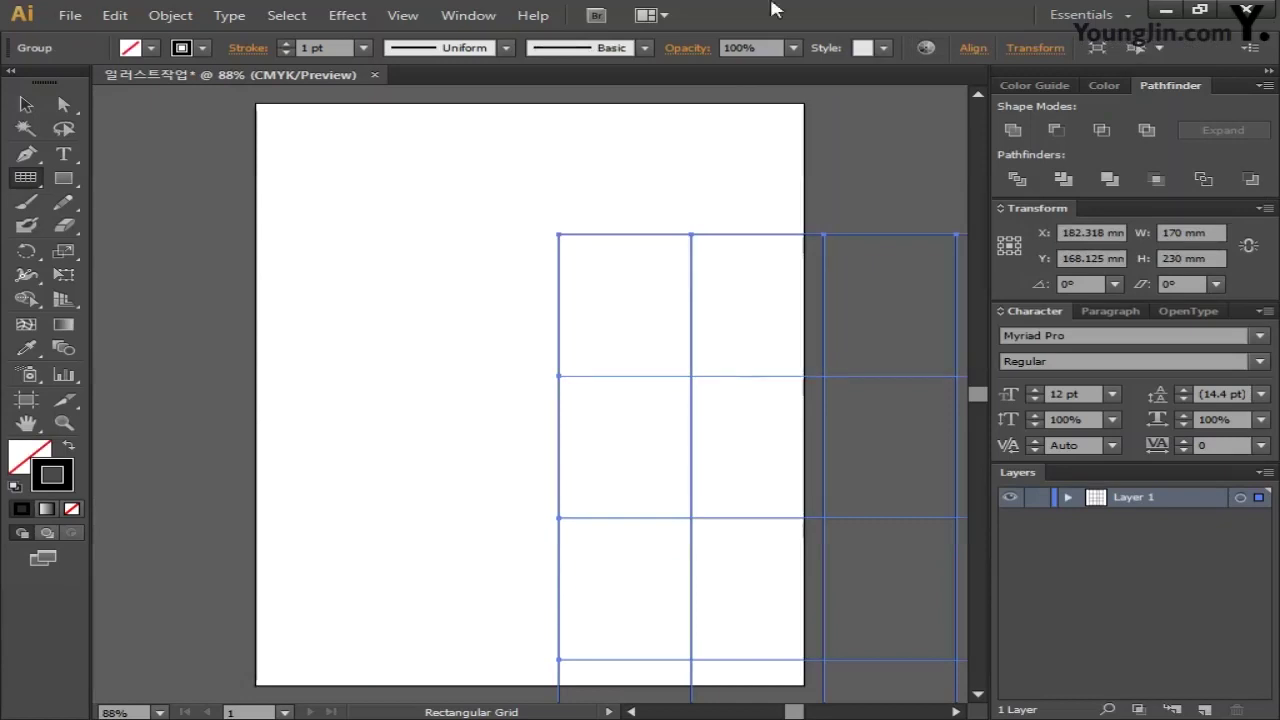
Center the grid horizontally and vertically on the artboard using Align to Artboard, and deselect it
click(970, 52)
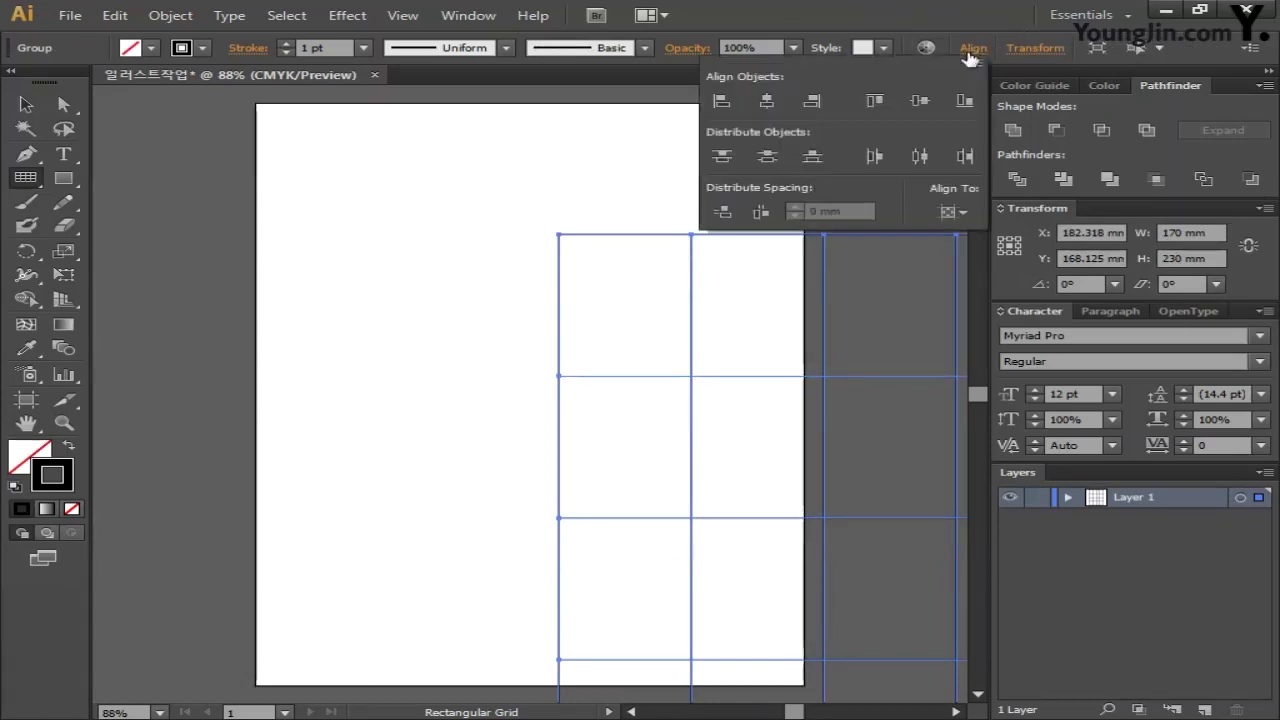
click(965, 214)
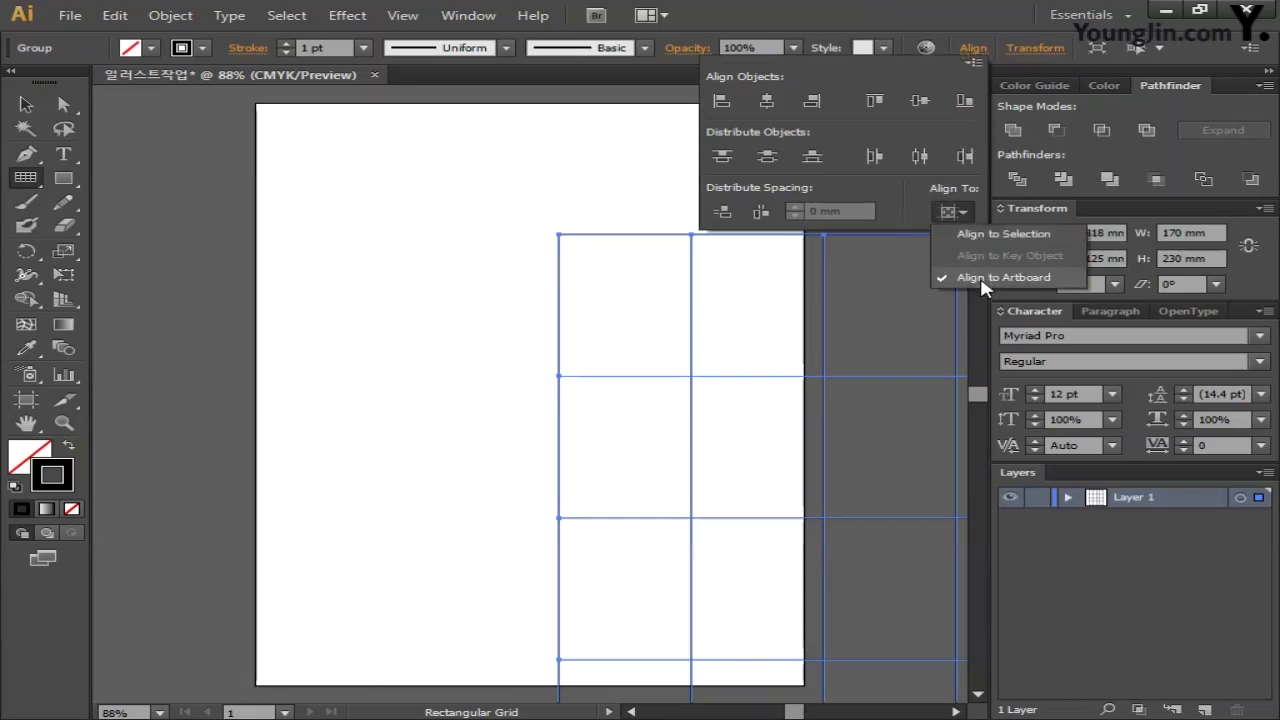
click(767, 101)
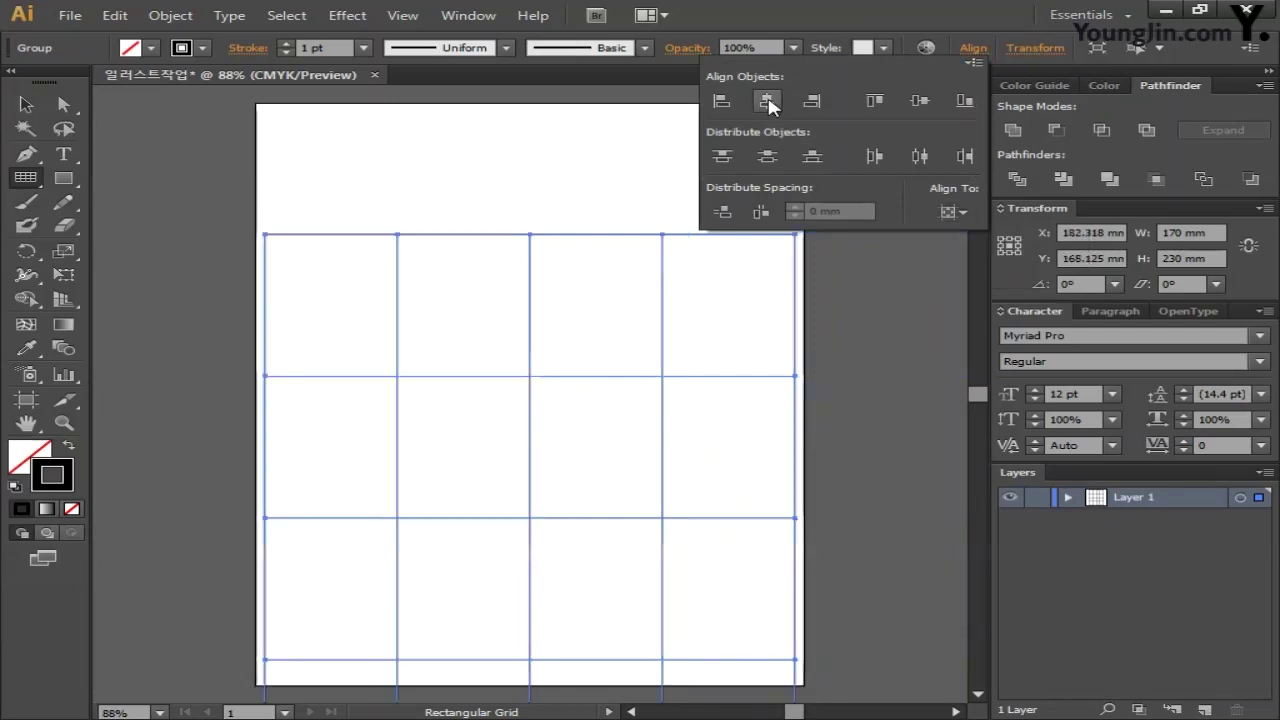
click(919, 101)
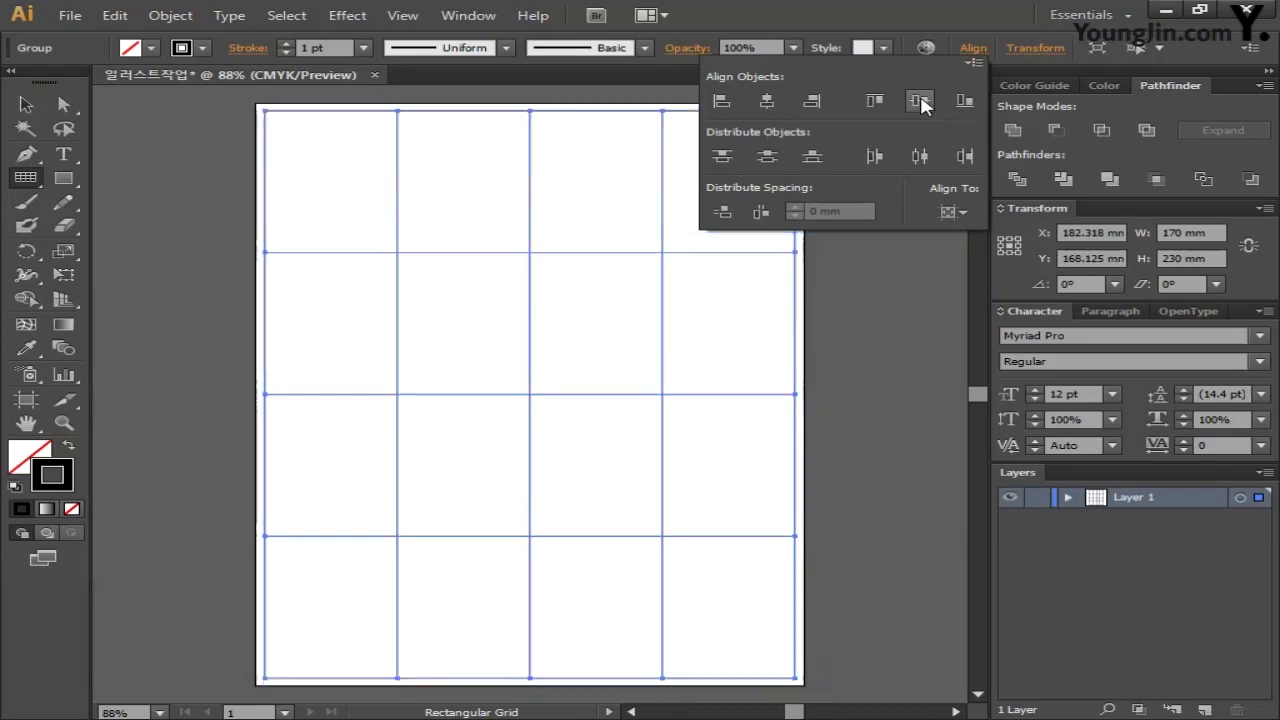
click(975, 52)
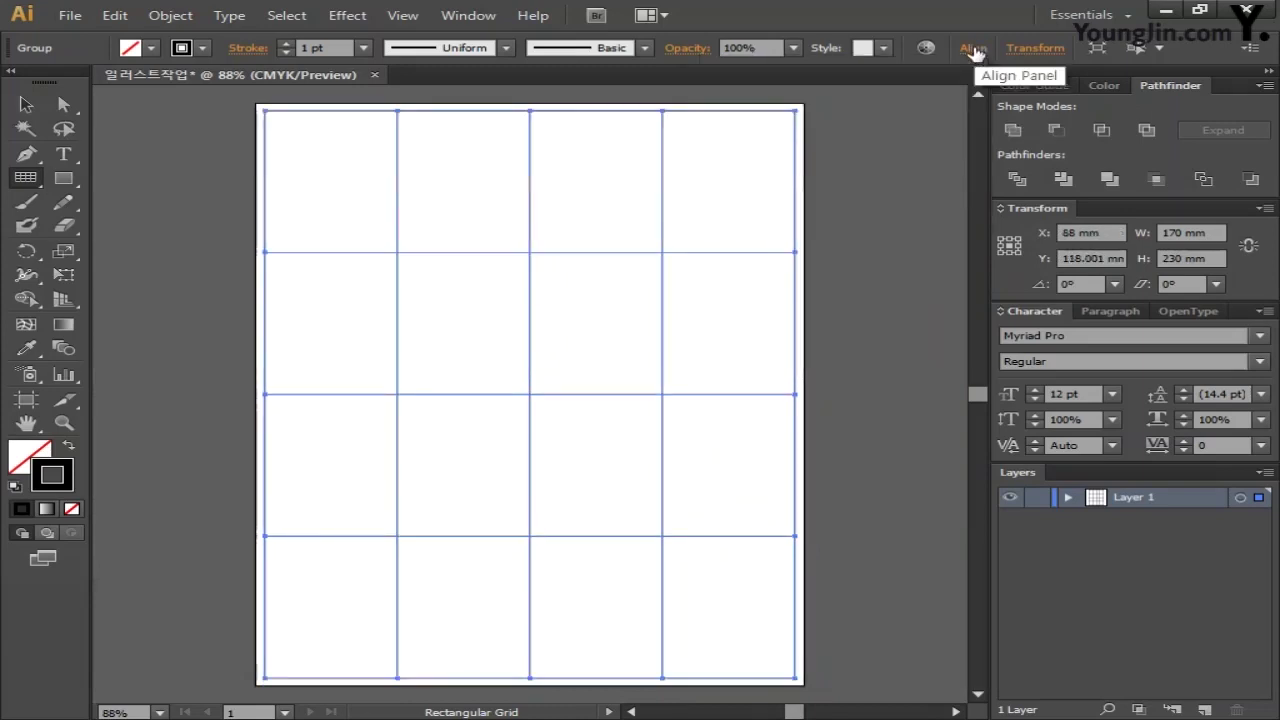
ctrl+click(921, 155)
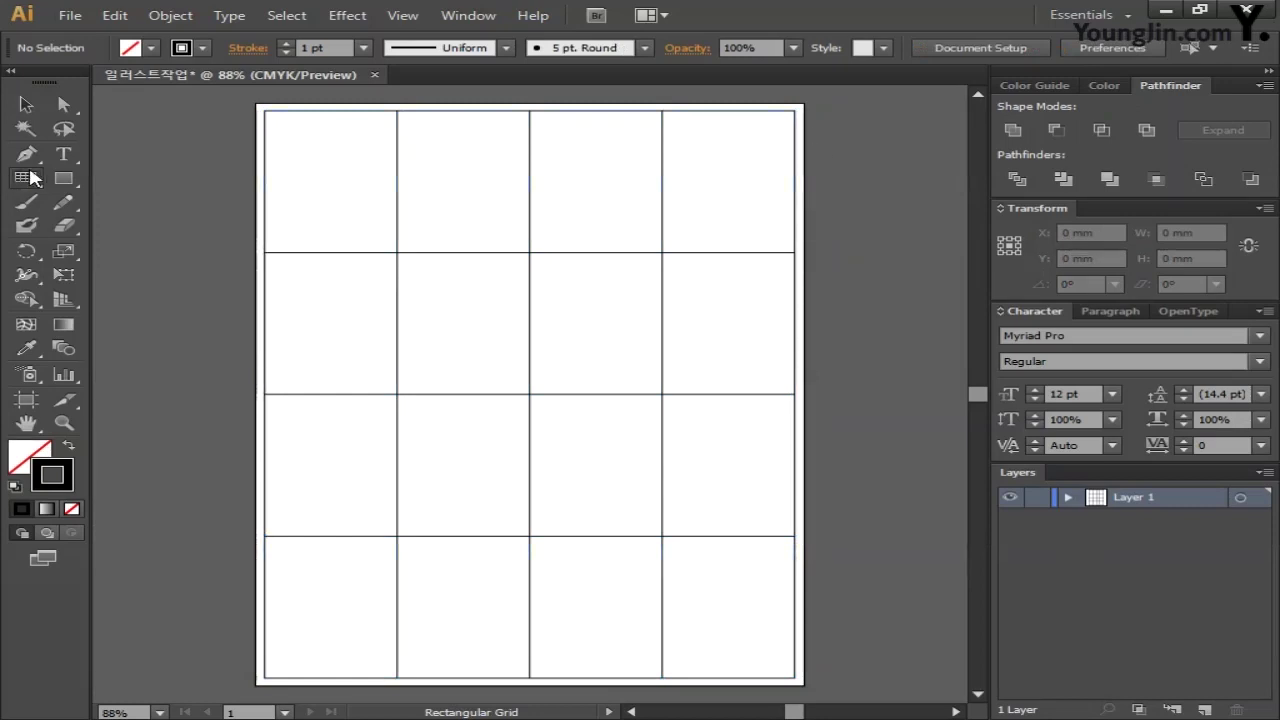
Draw seven parallel line segments descending from upper left to lower right through the corners of the grid cells
drag(25, 177, 126, 188)
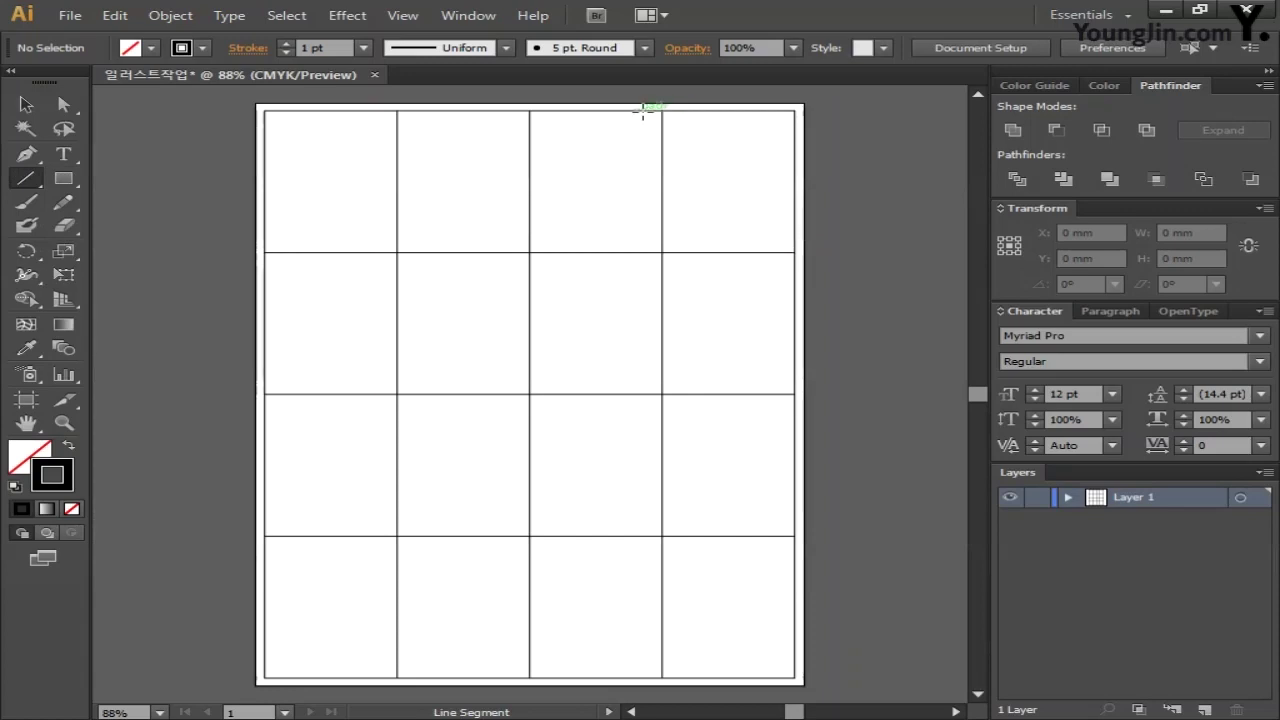
drag(662, 110, 795, 252)
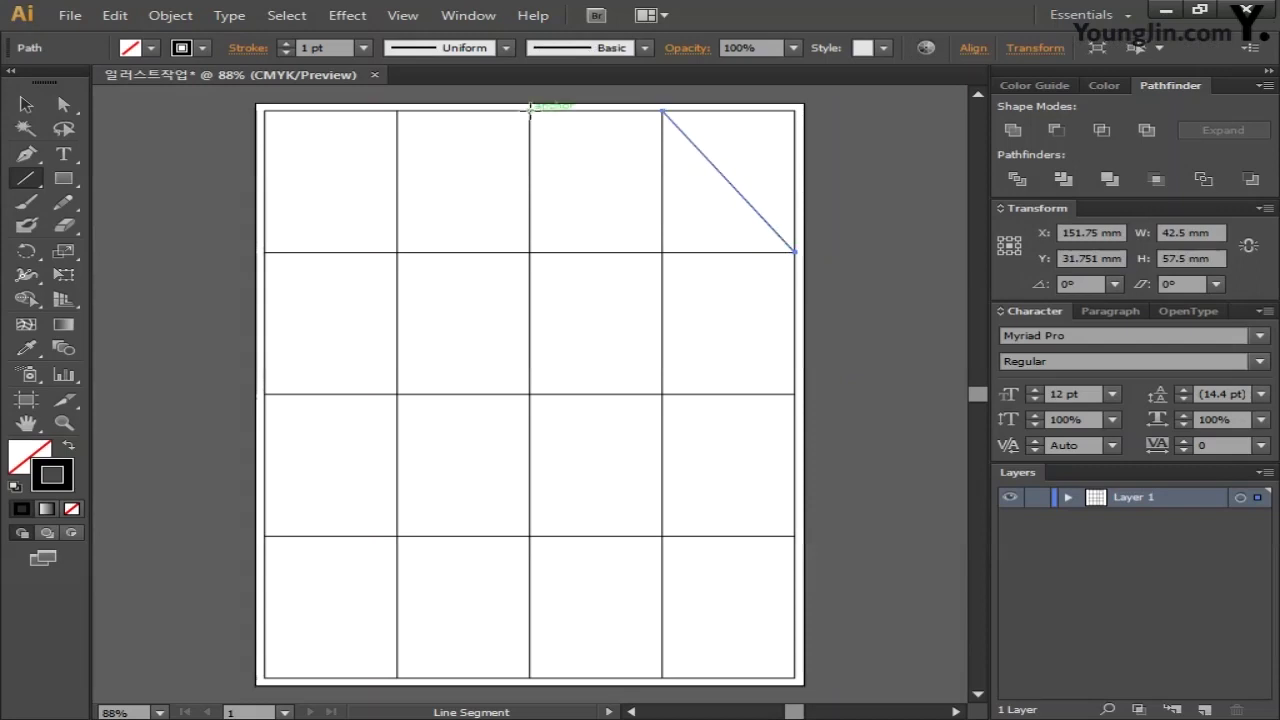
drag(530, 110, 795, 394)
mouse_move(398, 110)
mouse_down()
mouse_move(773, 528)
mouse_move(795, 536)
mouse_up()
drag(264, 110, 795, 678)
mouse_move(264, 252)
mouse_down()
mouse_move(594, 652)
mouse_move(662, 678)
mouse_up()
mouse_move(264, 394)
mouse_down()
mouse_move(503, 586)
mouse_move(529, 678)
mouse_up()
drag(264, 536, 397, 678)
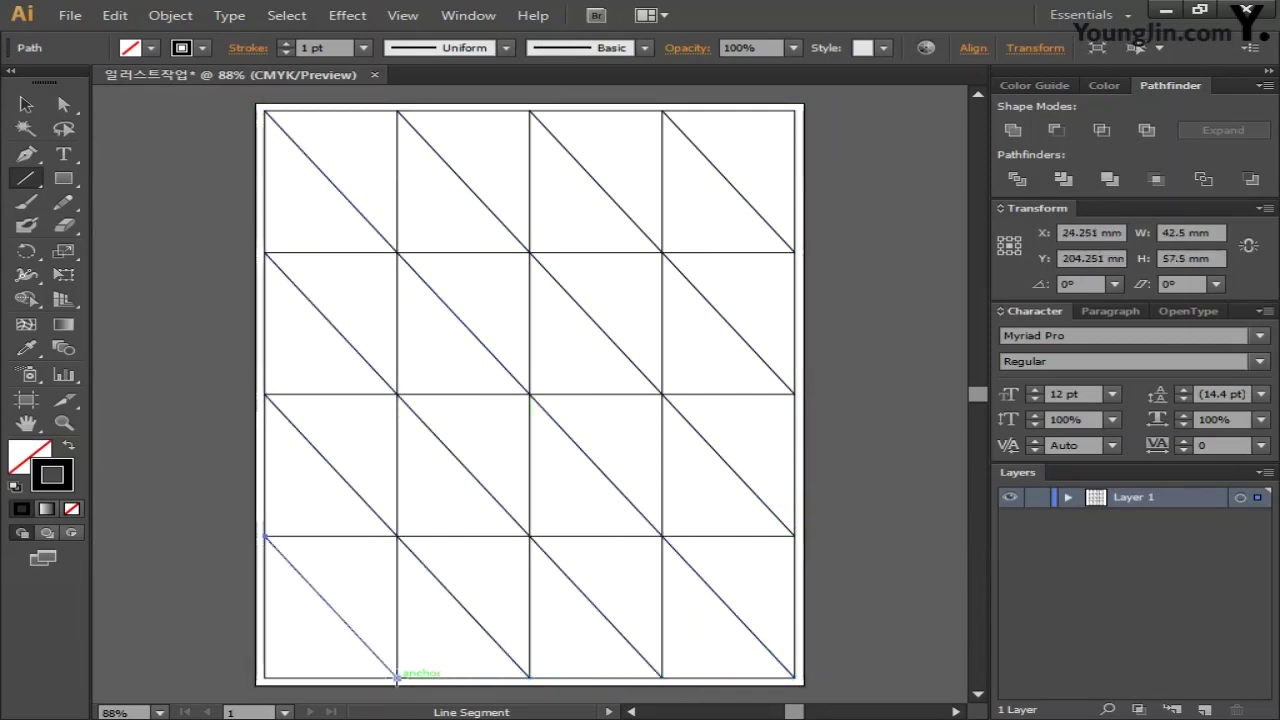
Select all the diagonal lines and reflect a copy of them across the vertical axis
key(ctrl+a)
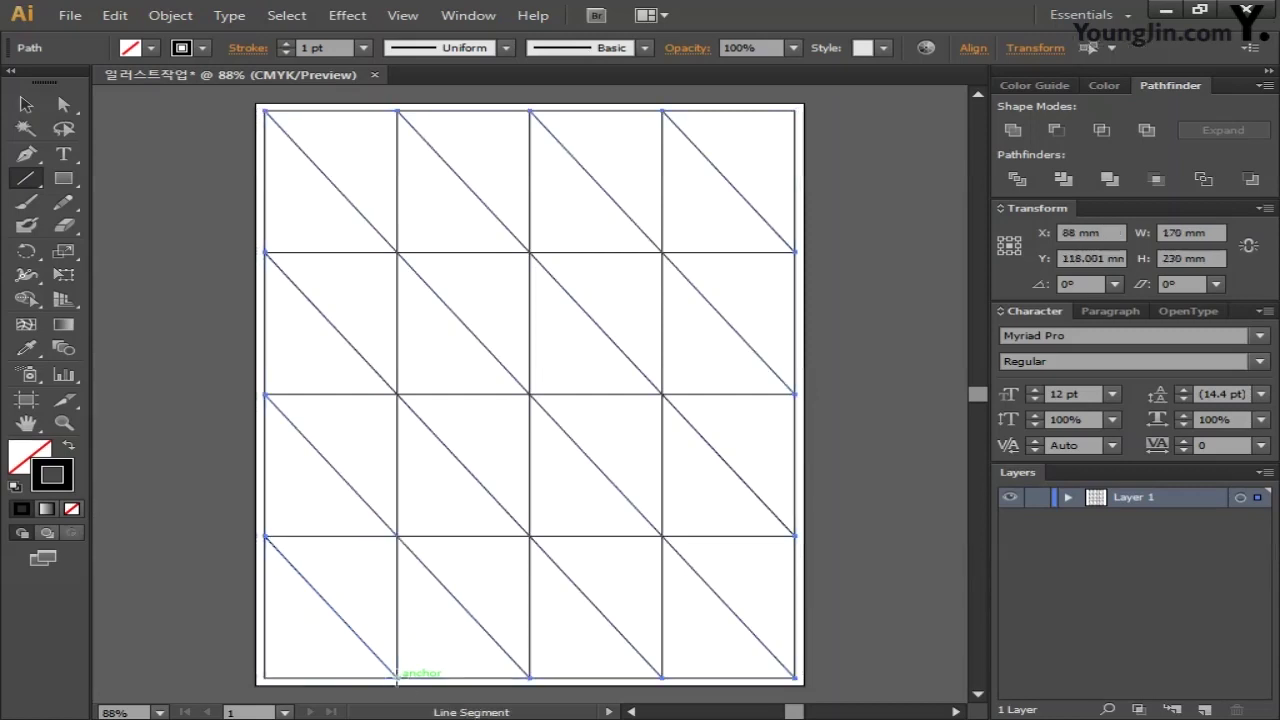
drag(26, 251, 110, 276)
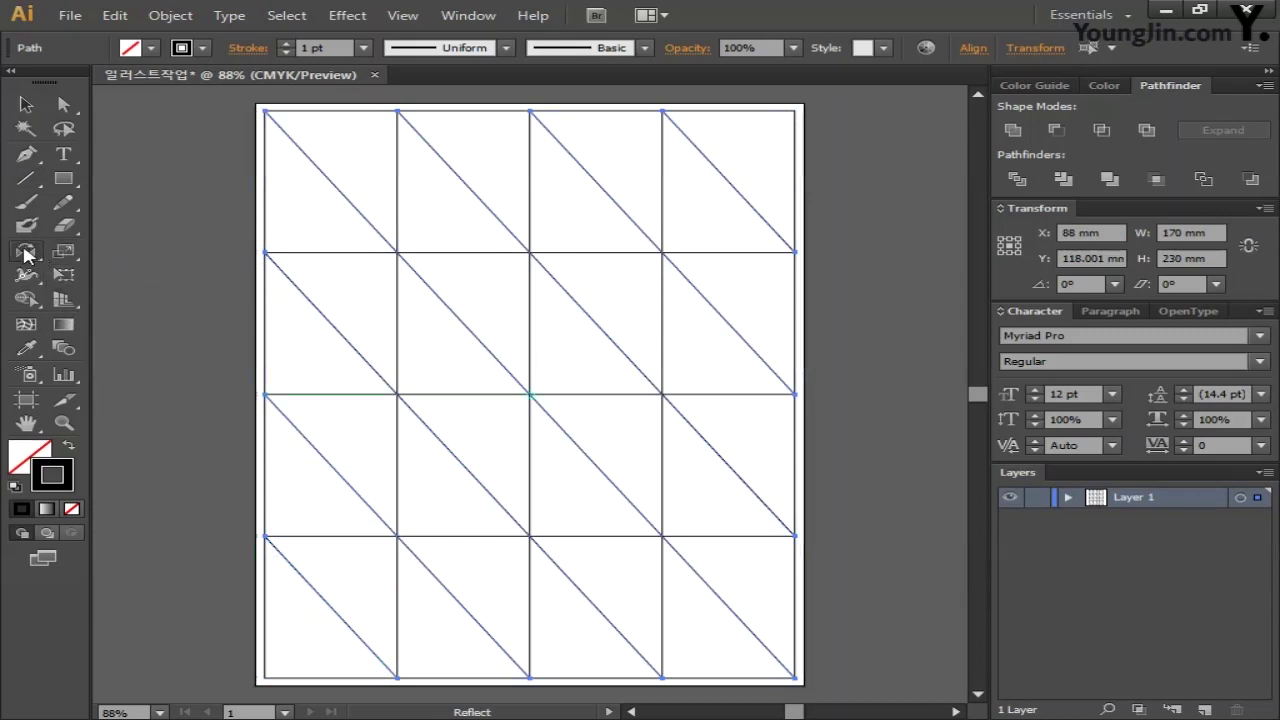
double_click(26, 252)
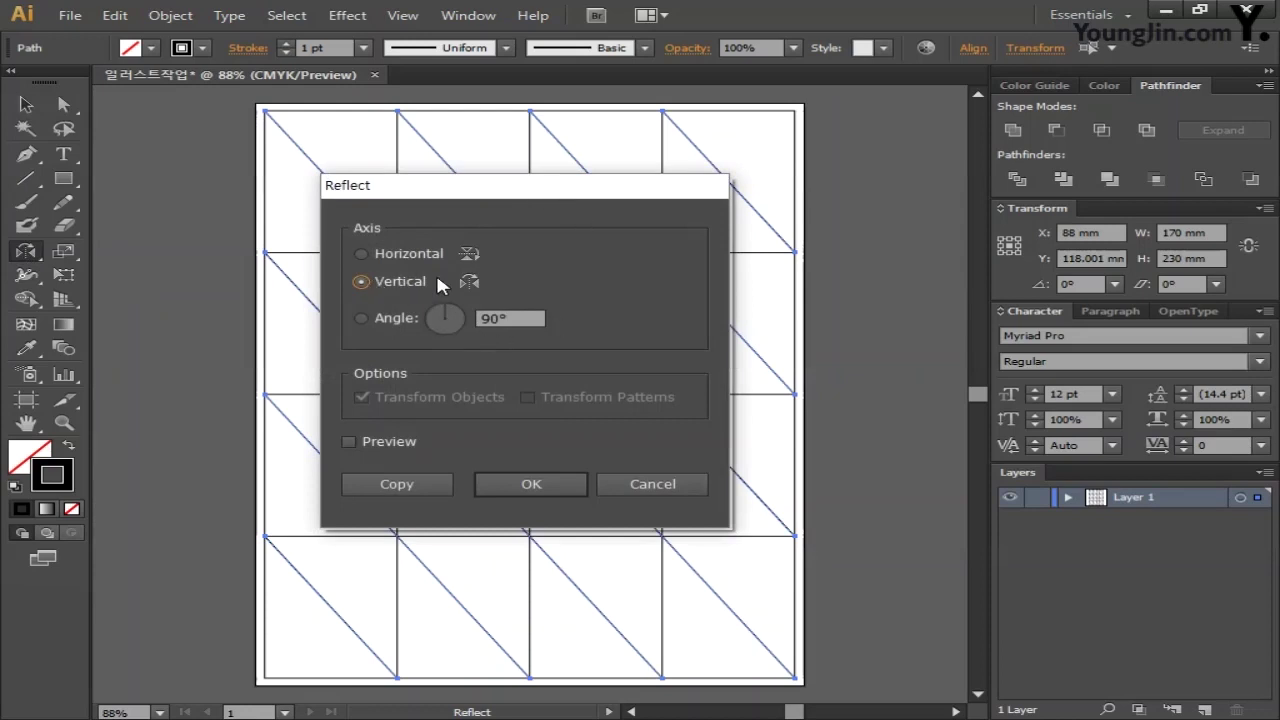
click(423, 480)
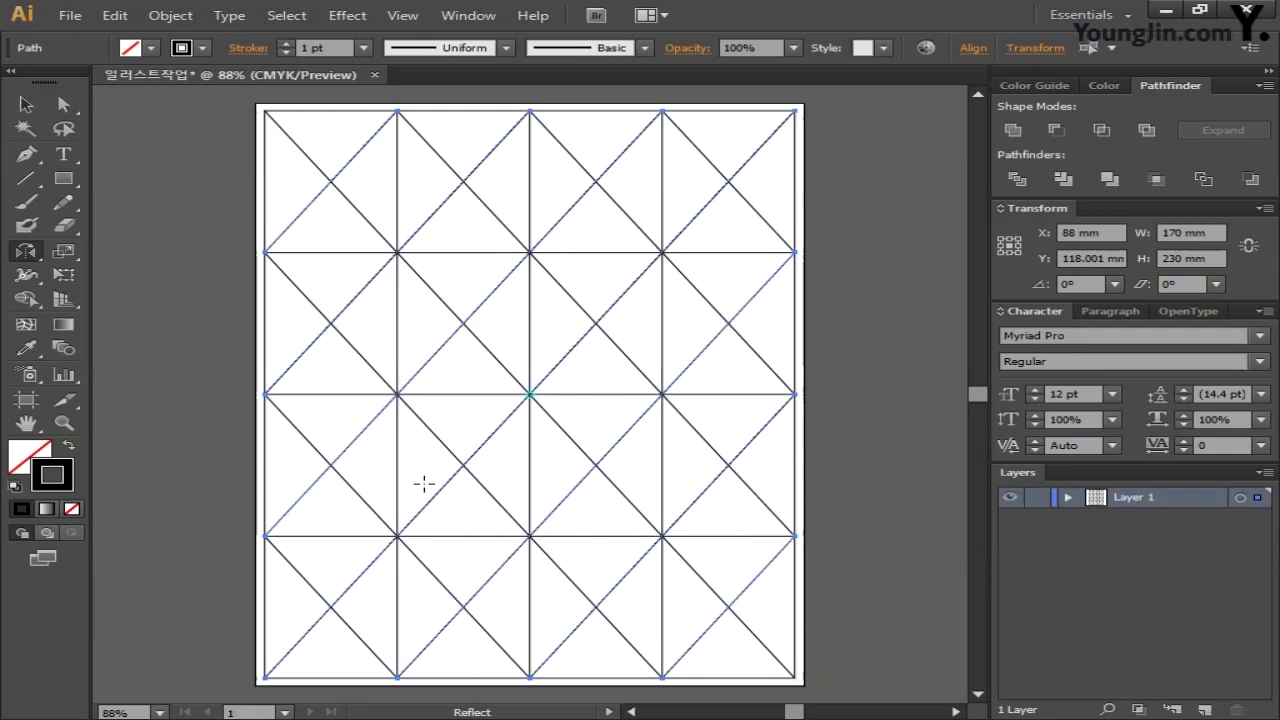
Select the grid with both sets of diagonal lines and group everything together
key(ctrl+a)
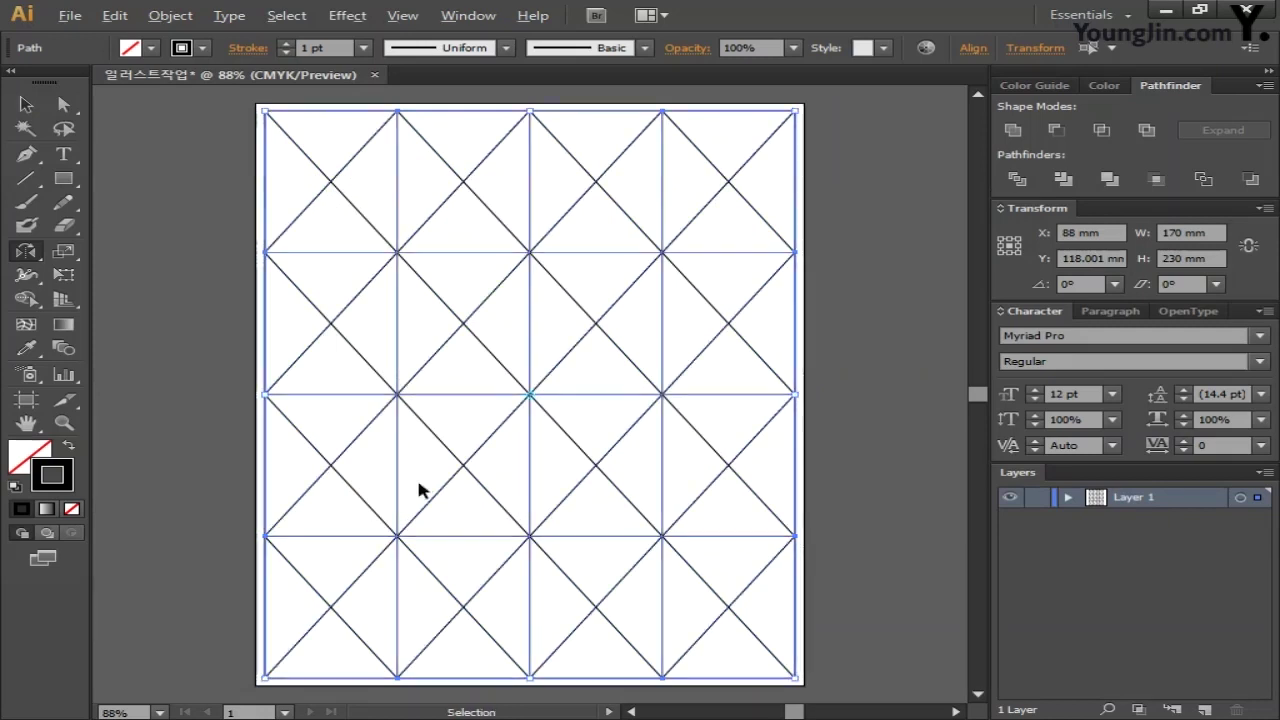
key(ctrl+g)
key(o)
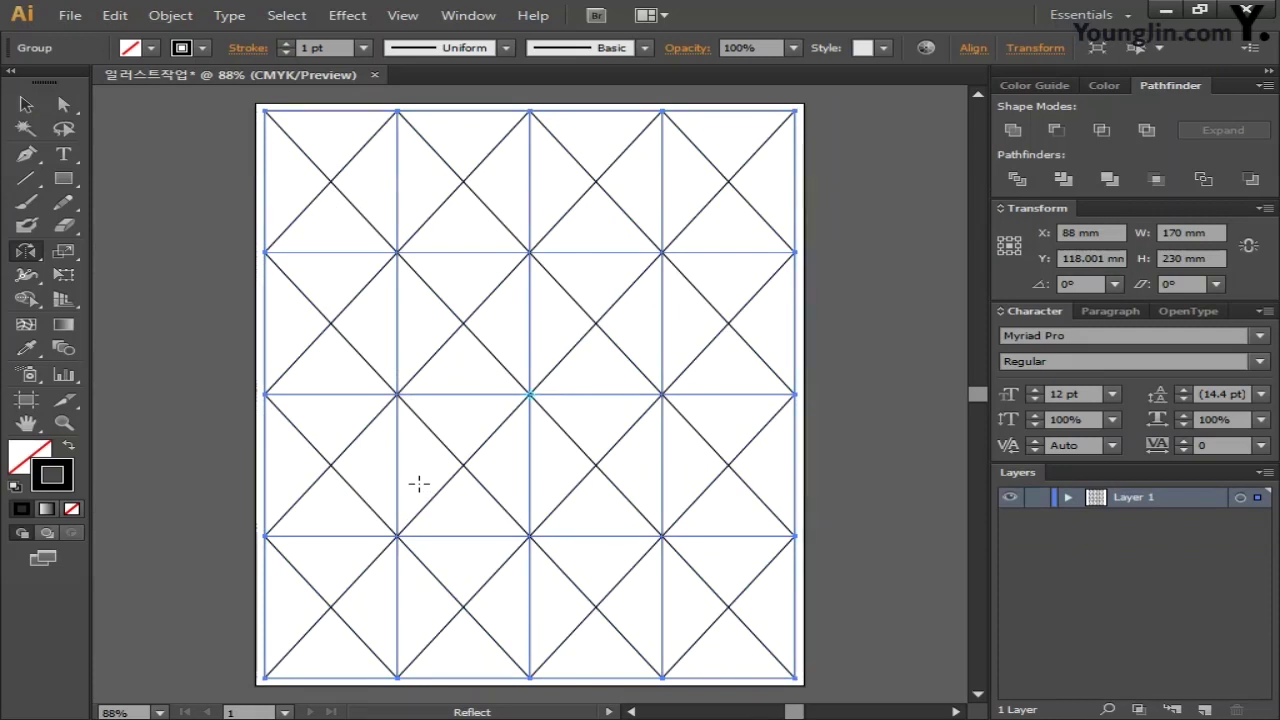
key(ctrl+a)
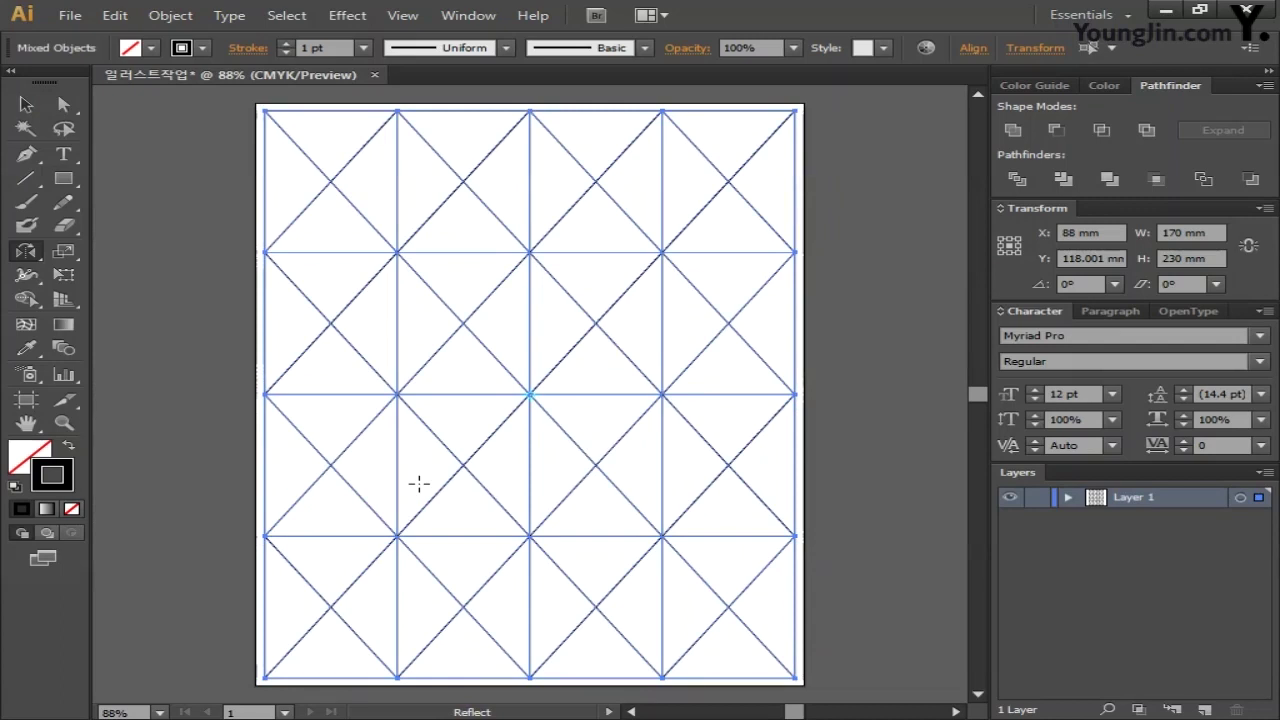
key(ctrl+g)
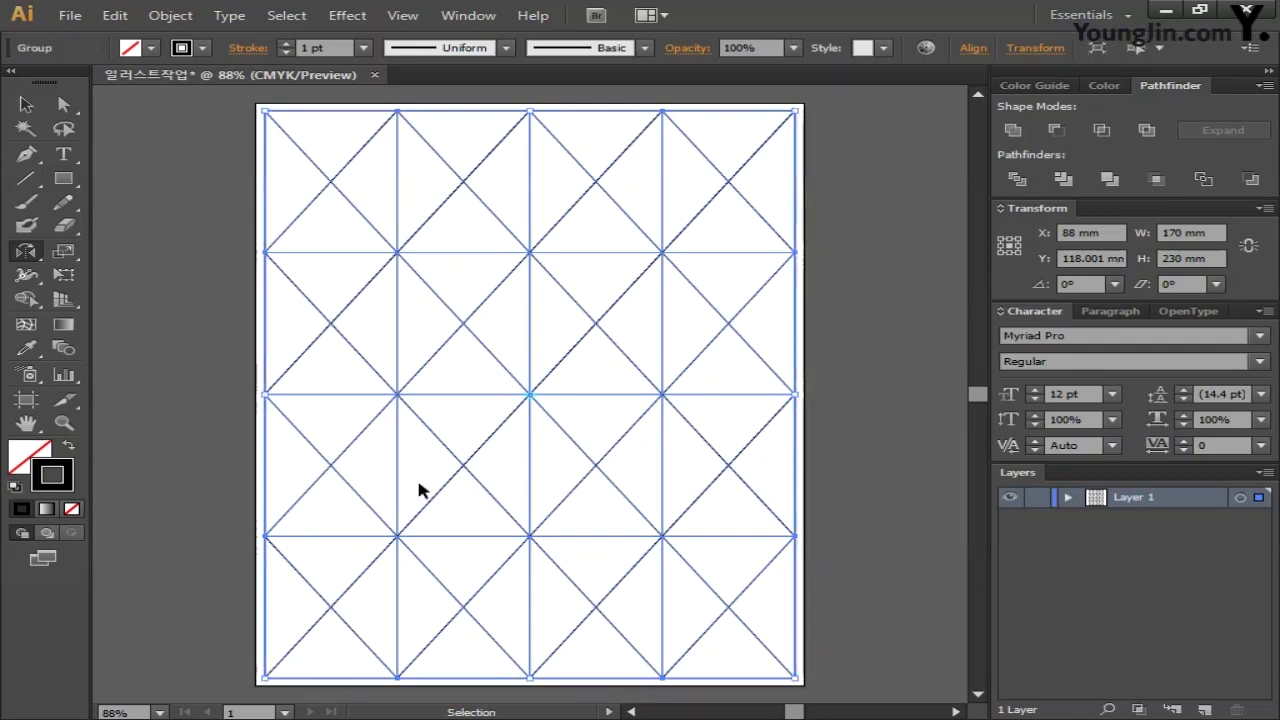
Set the stroke color of the grouped grid to the bright red-pink FC034A
double_click(64, 480)
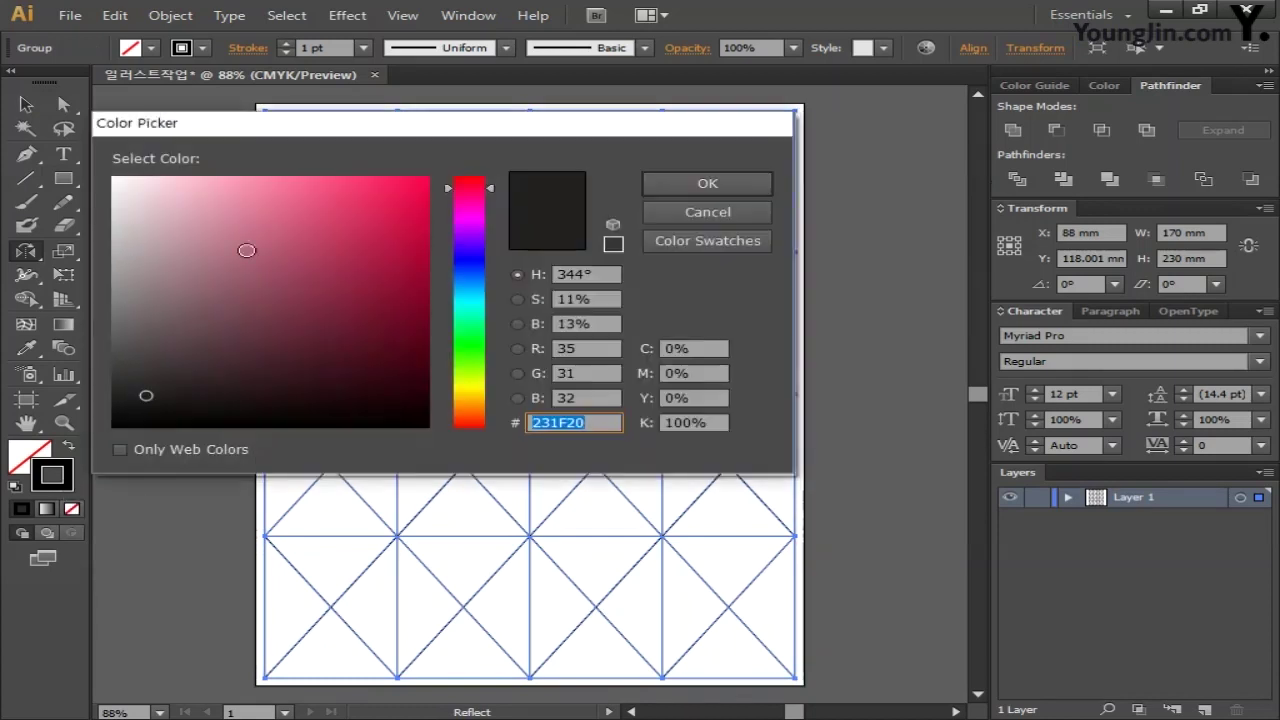
click(428, 179)
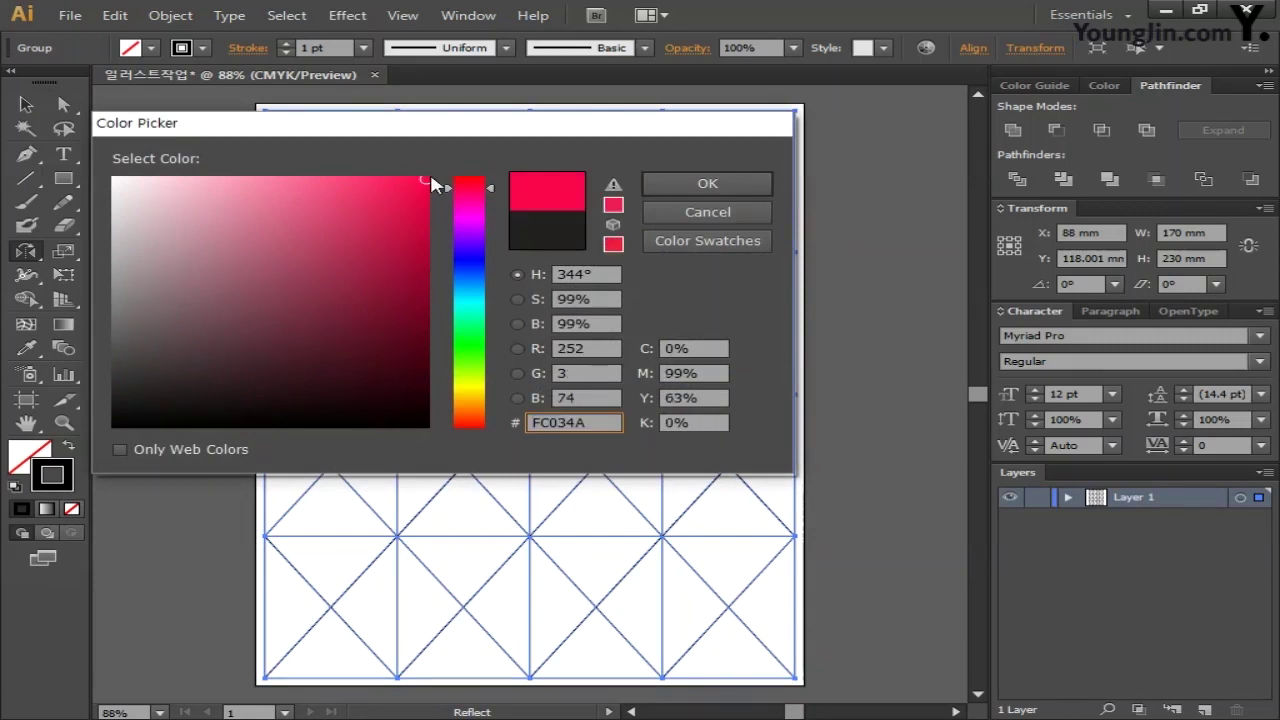
click(708, 187)
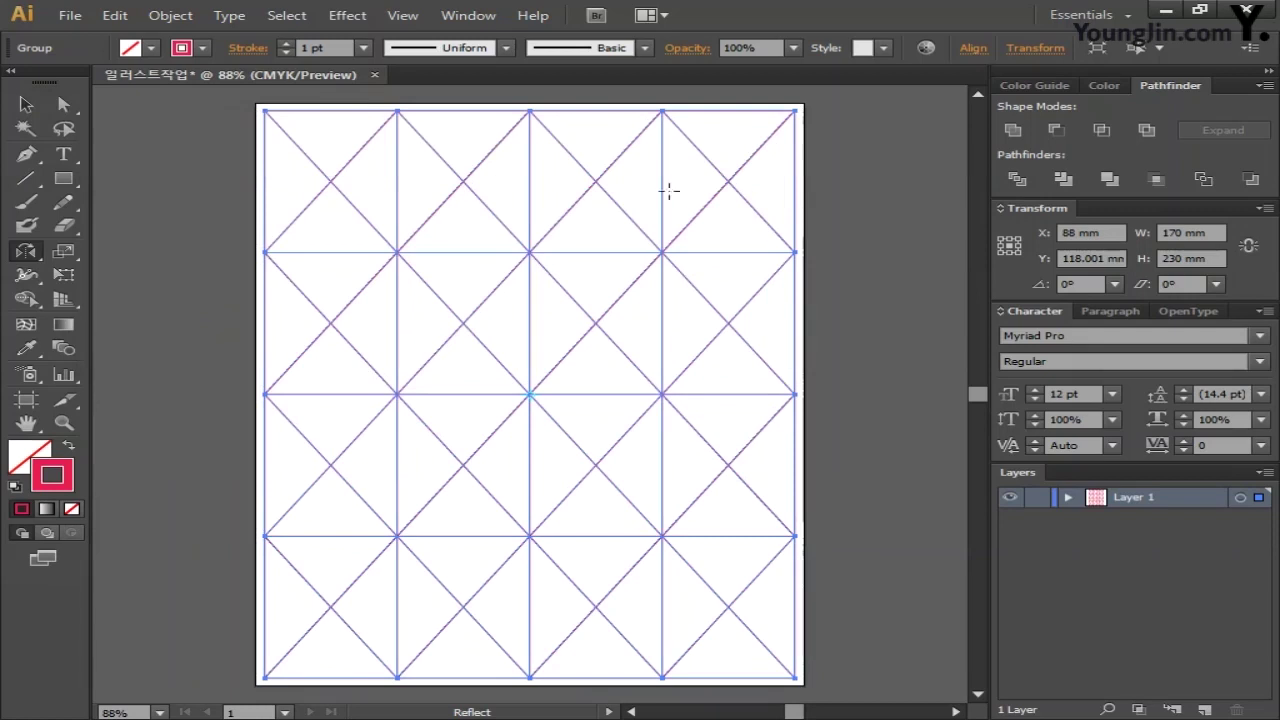
Save the document as 일러스트작업.ai in the 작업 folder, in Adobe Illustrator format
click(70, 17)
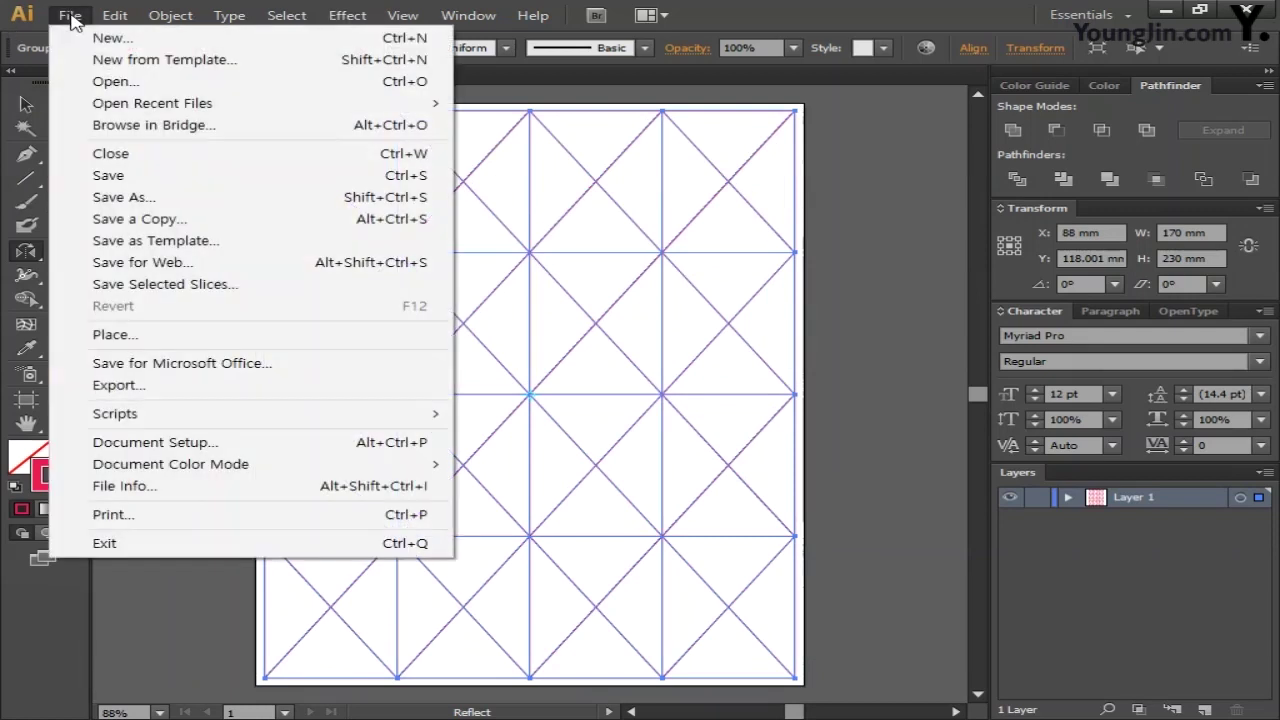
click(108, 177)
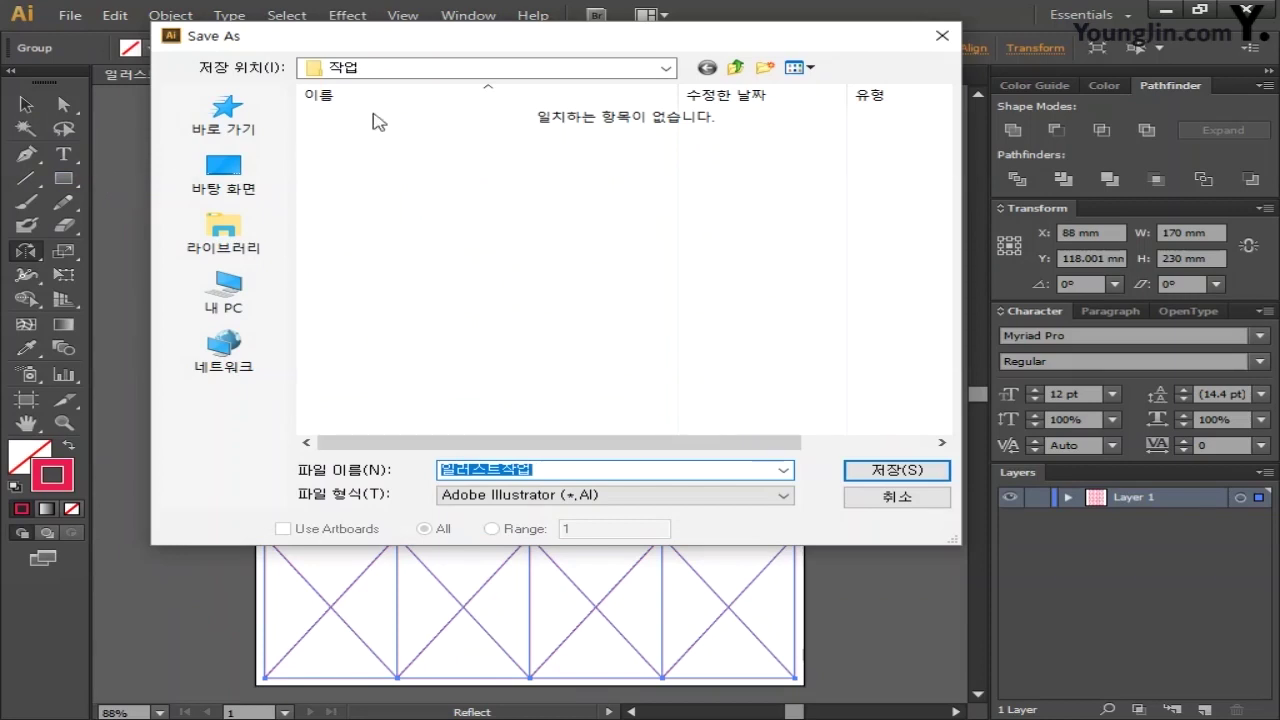
click(552, 470)
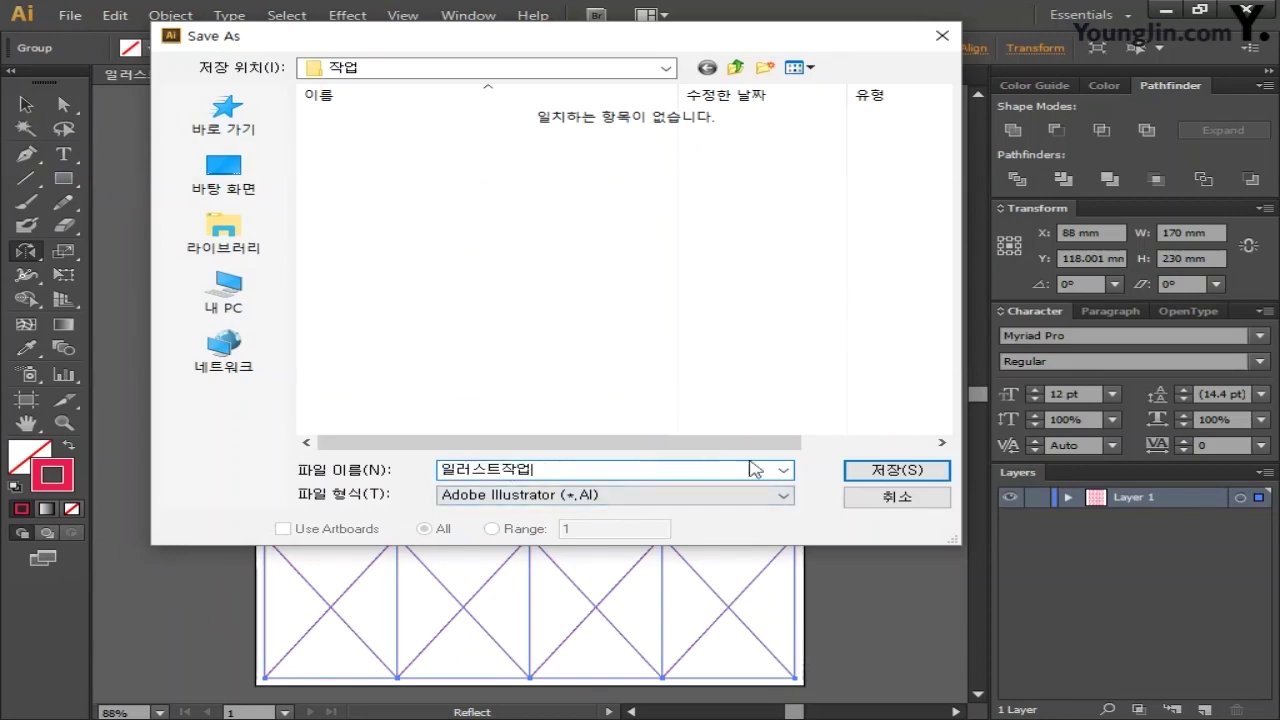
click(877, 475)
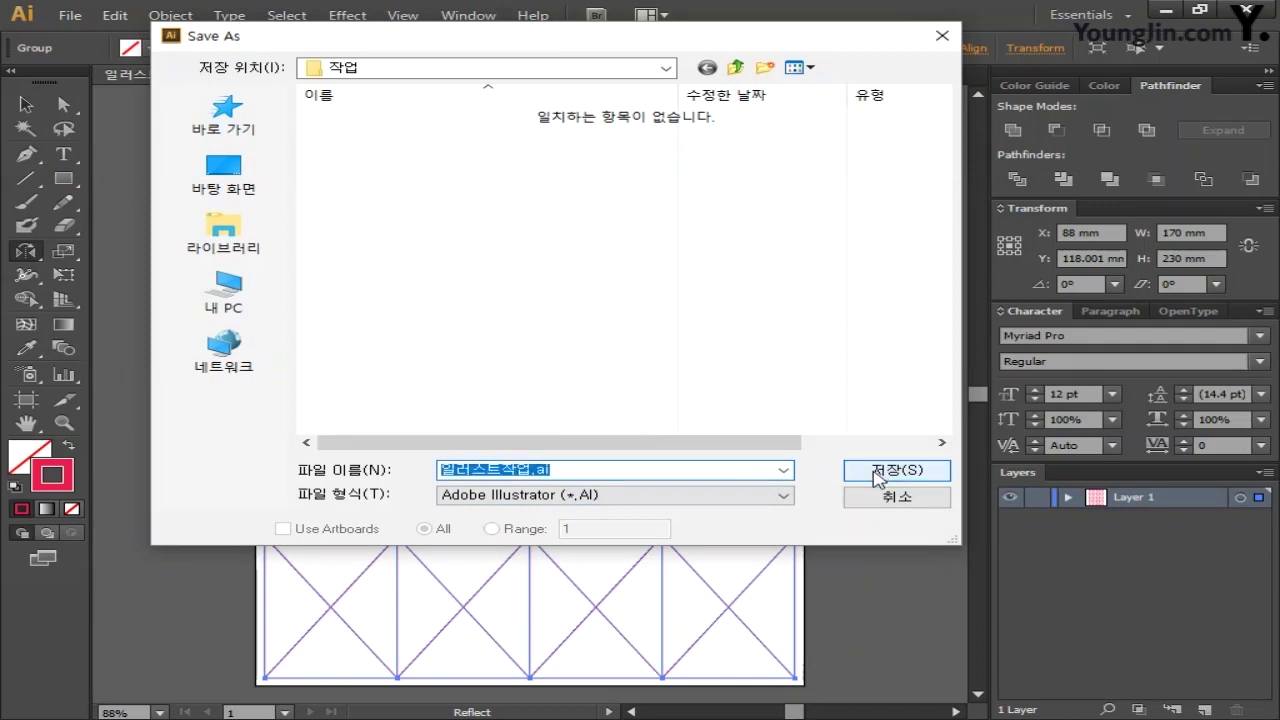
Finish saving 일러스트작업.ai in Illustrator CS6 format, keeping PDF compatibility, embedded ICC profiles and compression on
click(877, 476)
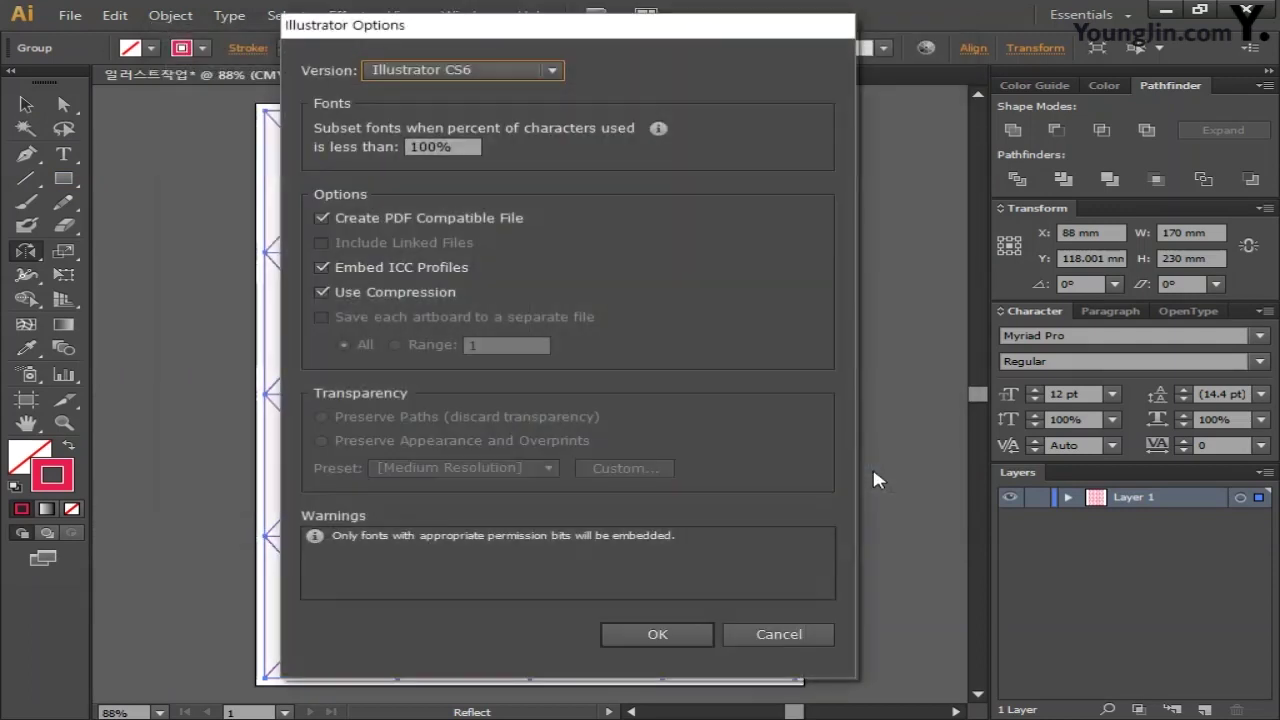
click(657, 636)
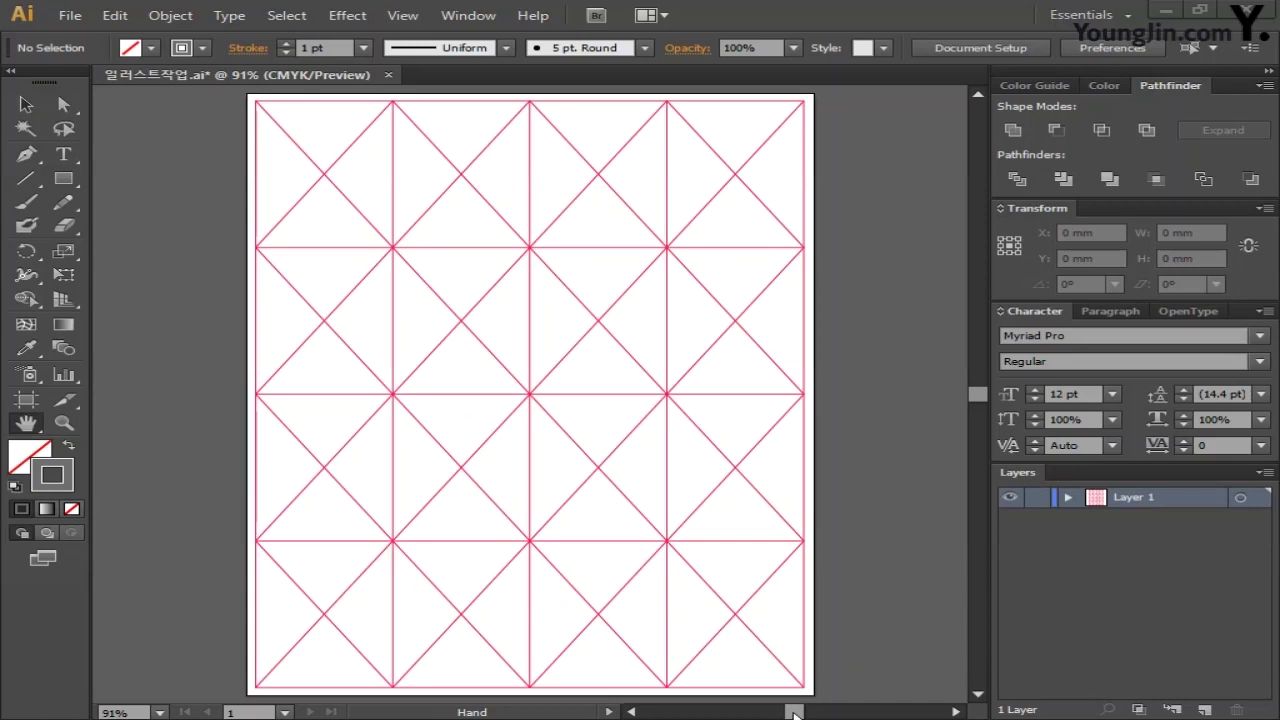
Switch the document to Overprint Preview with the empty canvas beside the artboard in view
drag(795, 712, 778, 714)
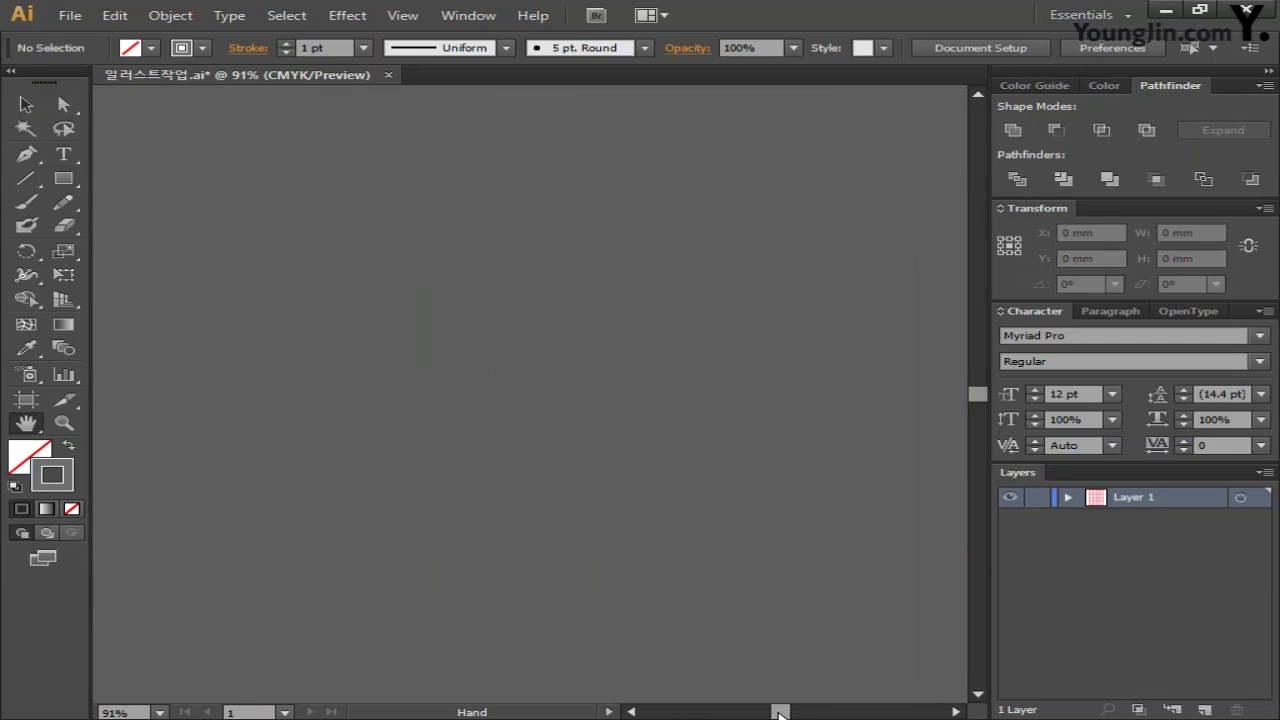
click(405, 16)
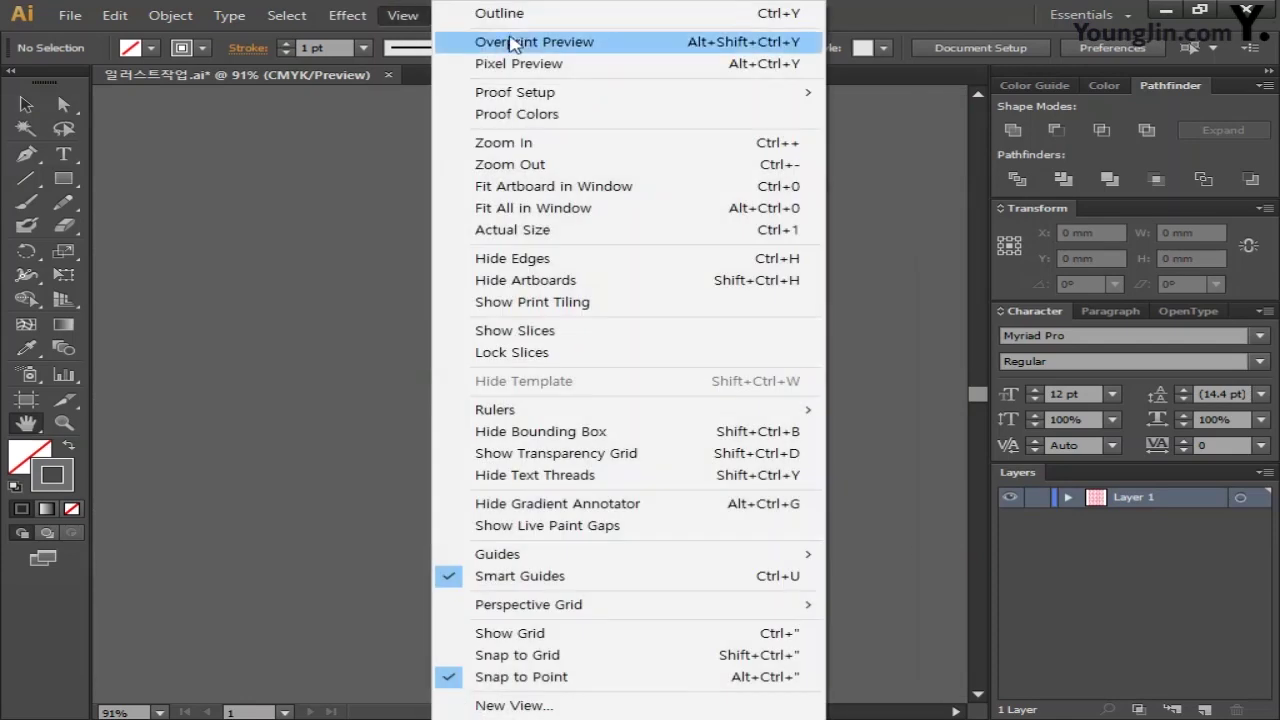
click(615, 50)
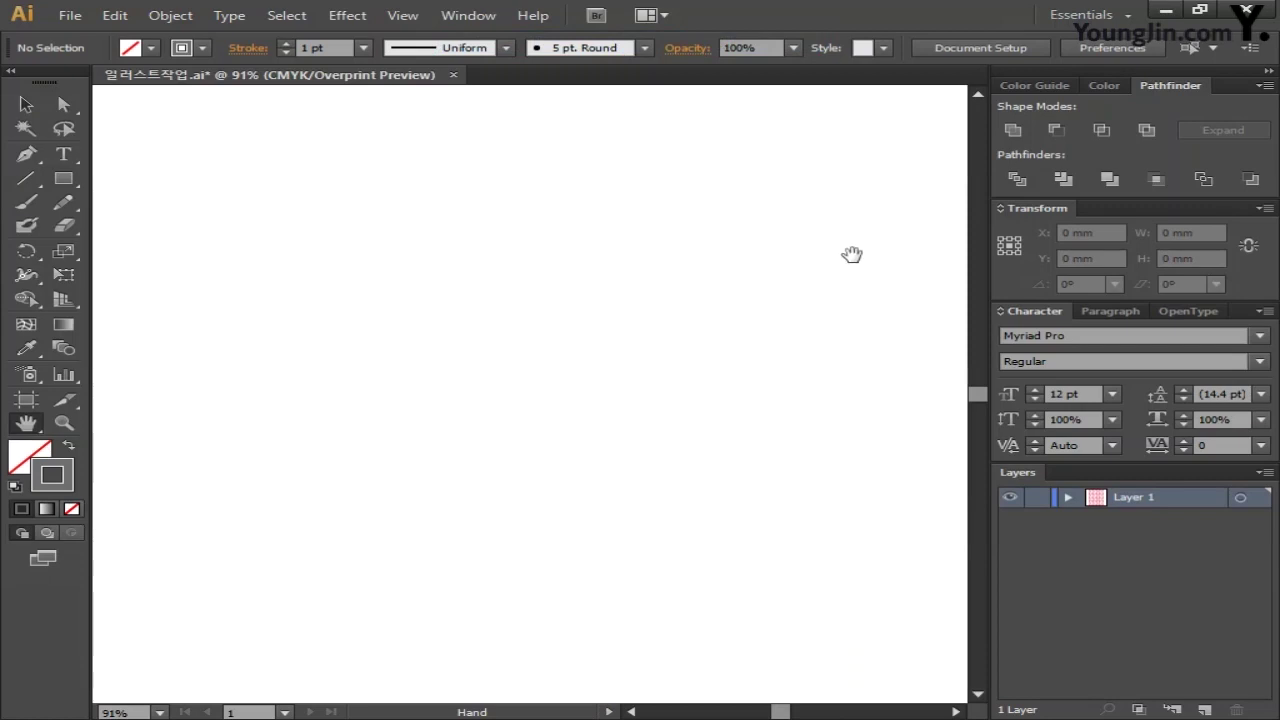
Draw a vertical straight line about 51 mm long on the empty canvas with the Line Segment tool
click(35, 180)
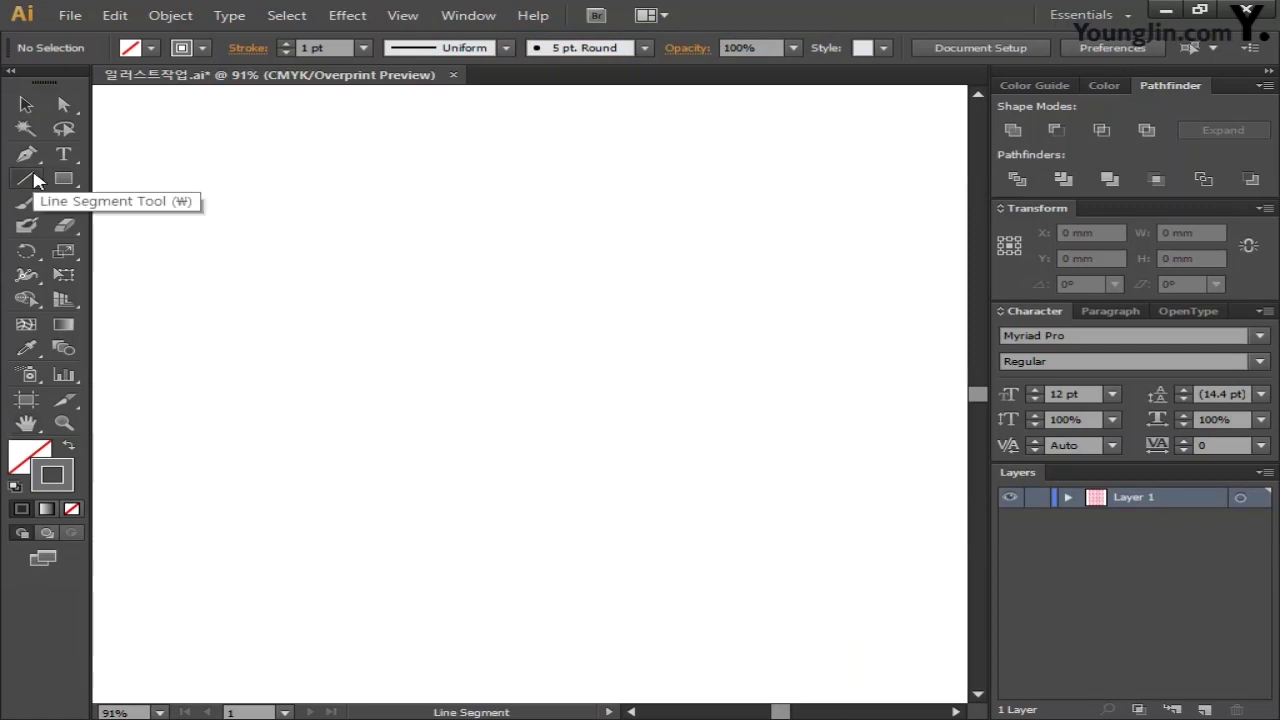
click(34, 179)
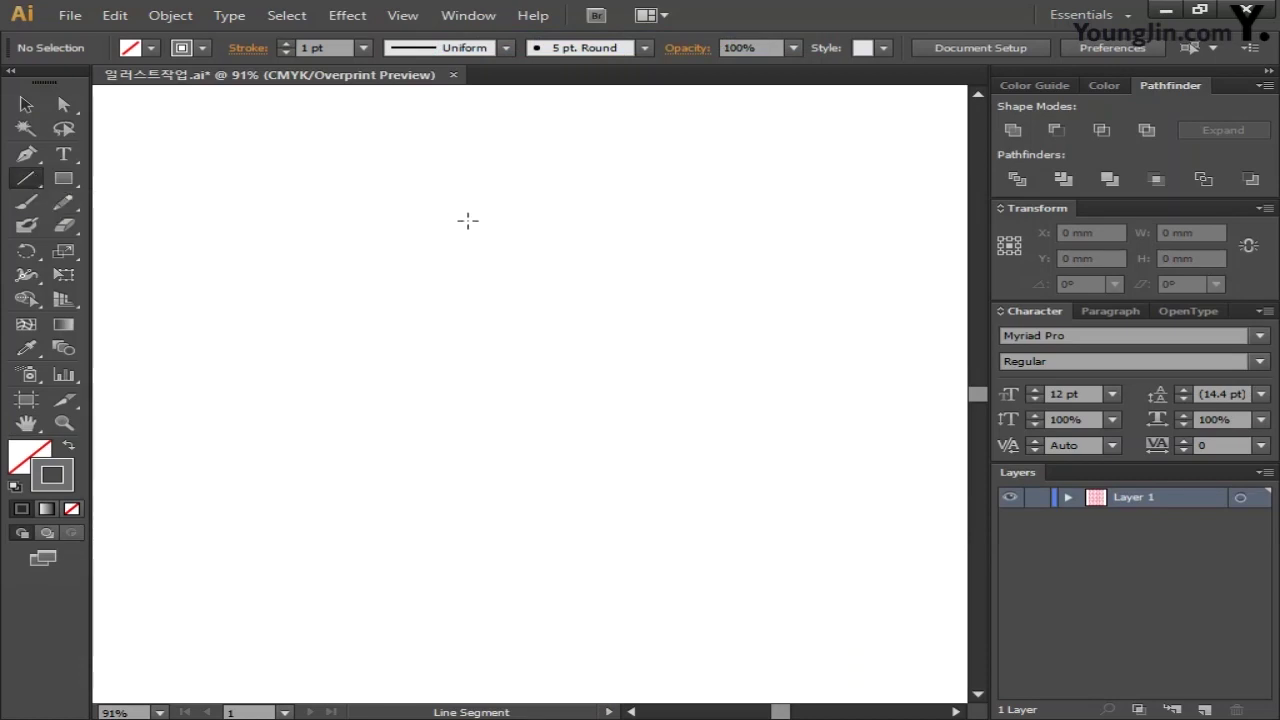
drag(502, 225, 524, 354)
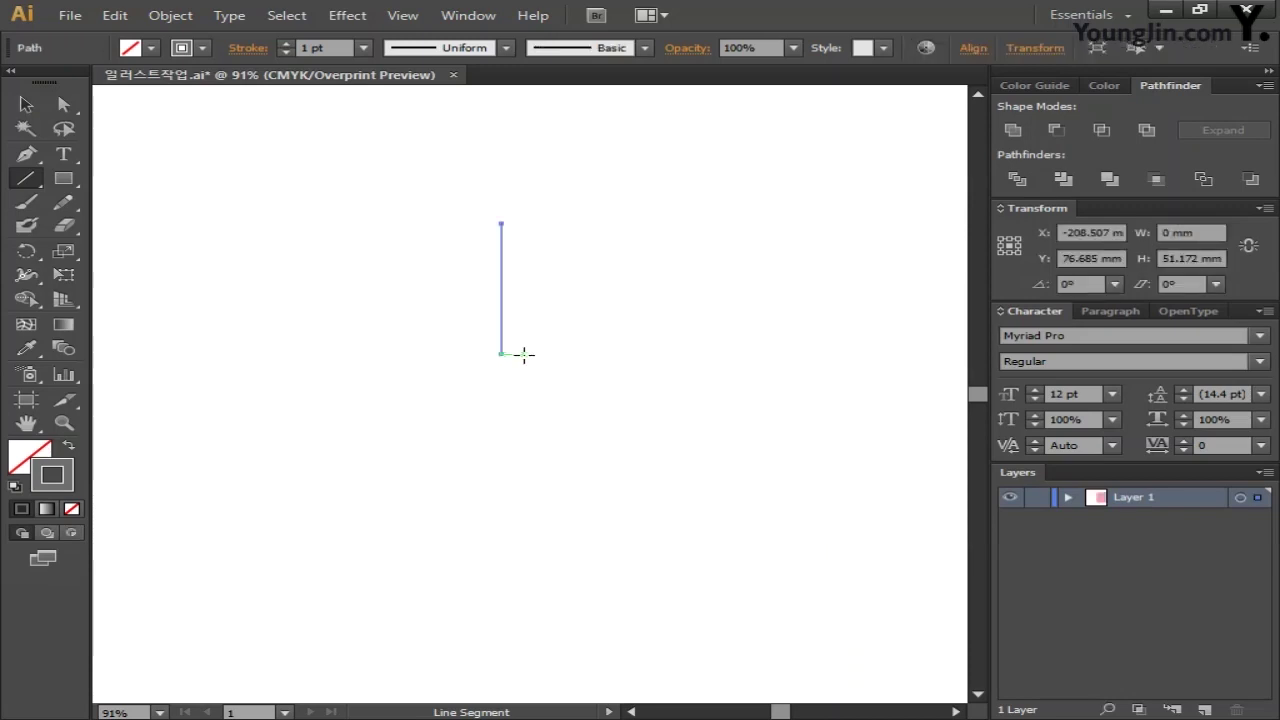
Set the vertical line's stroke color to CMYK 0, 0, 0, 70
double_click(55, 475)
click(680, 348)
text(0)
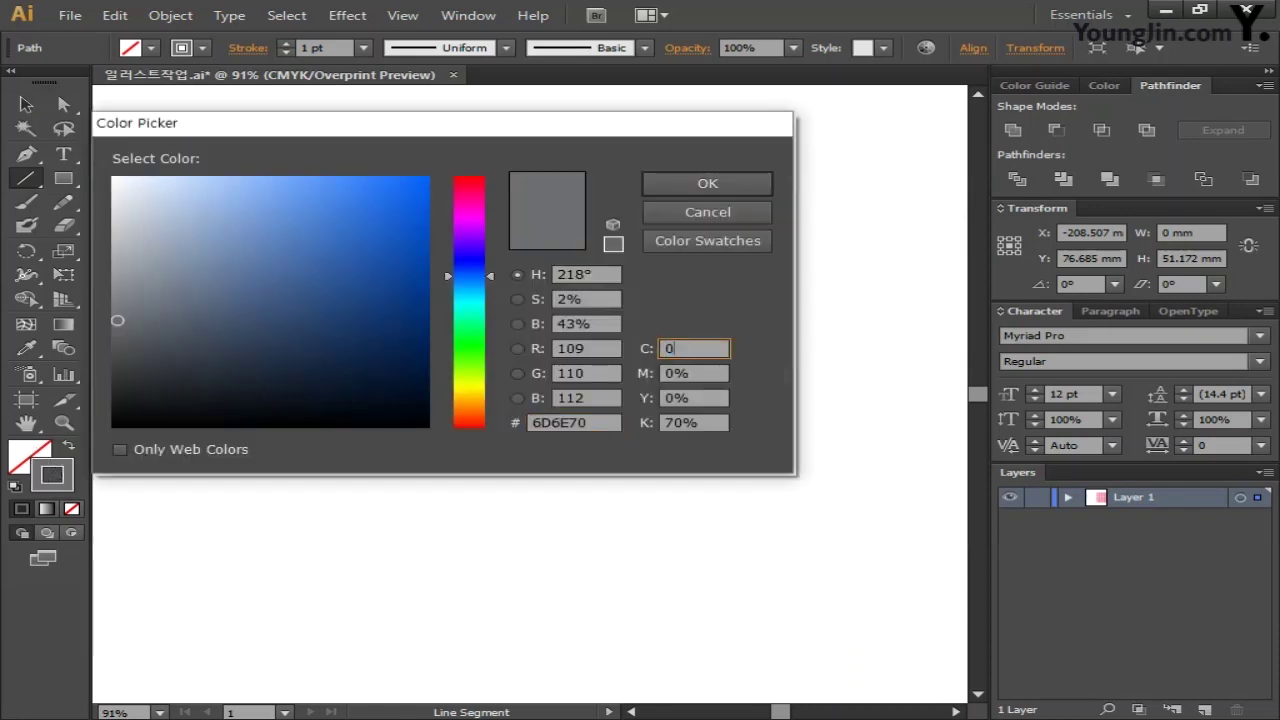
key(Tab)
text(0)
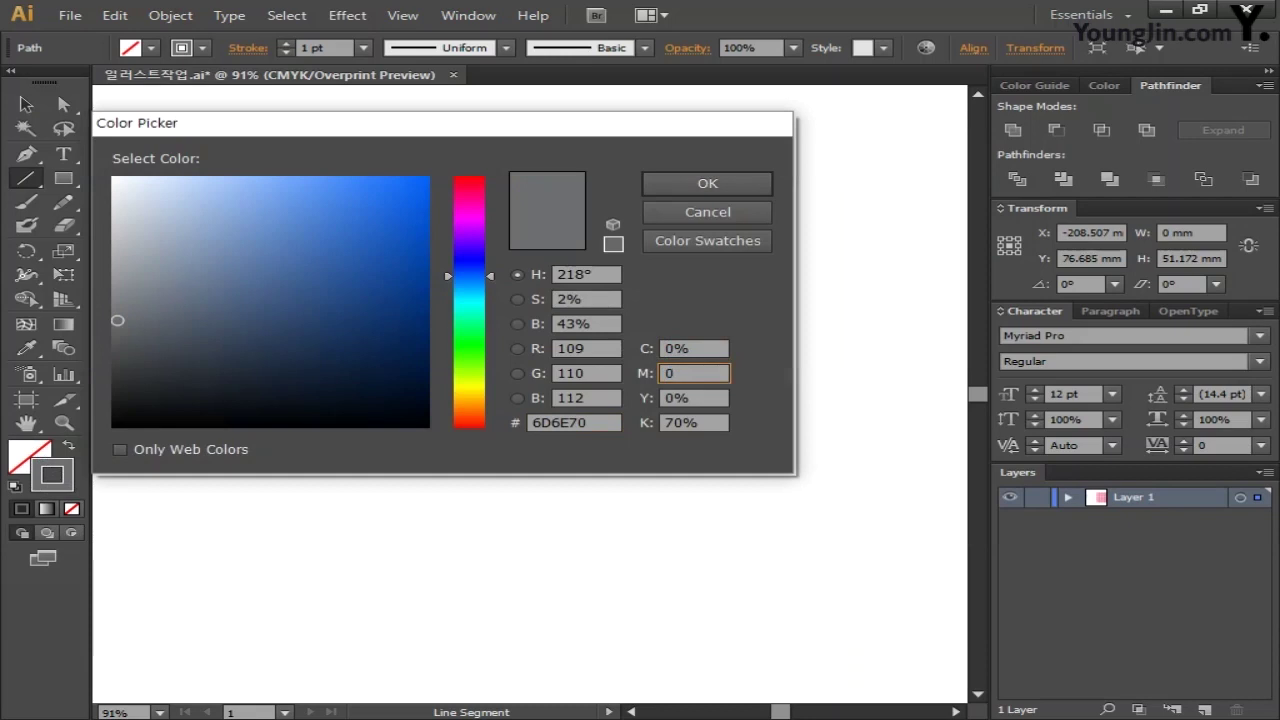
key(Tab)
text(0)
key(Tab)
text(70)
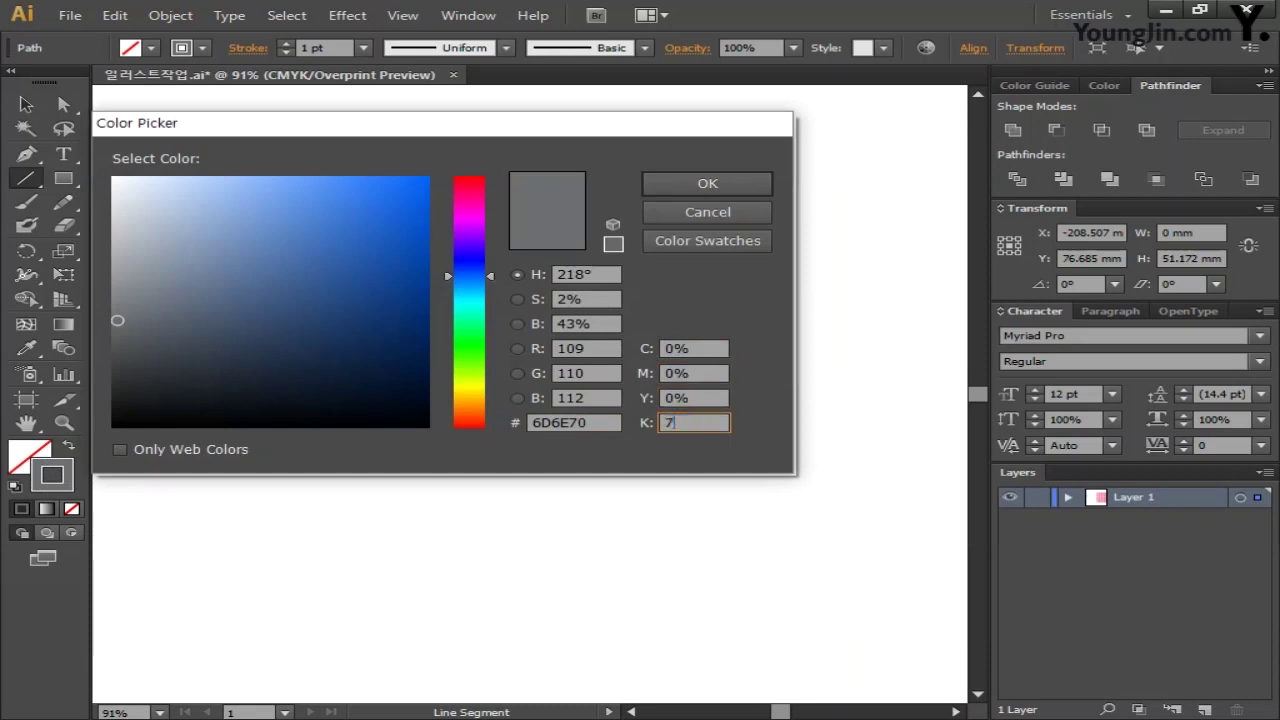
click(709, 183)
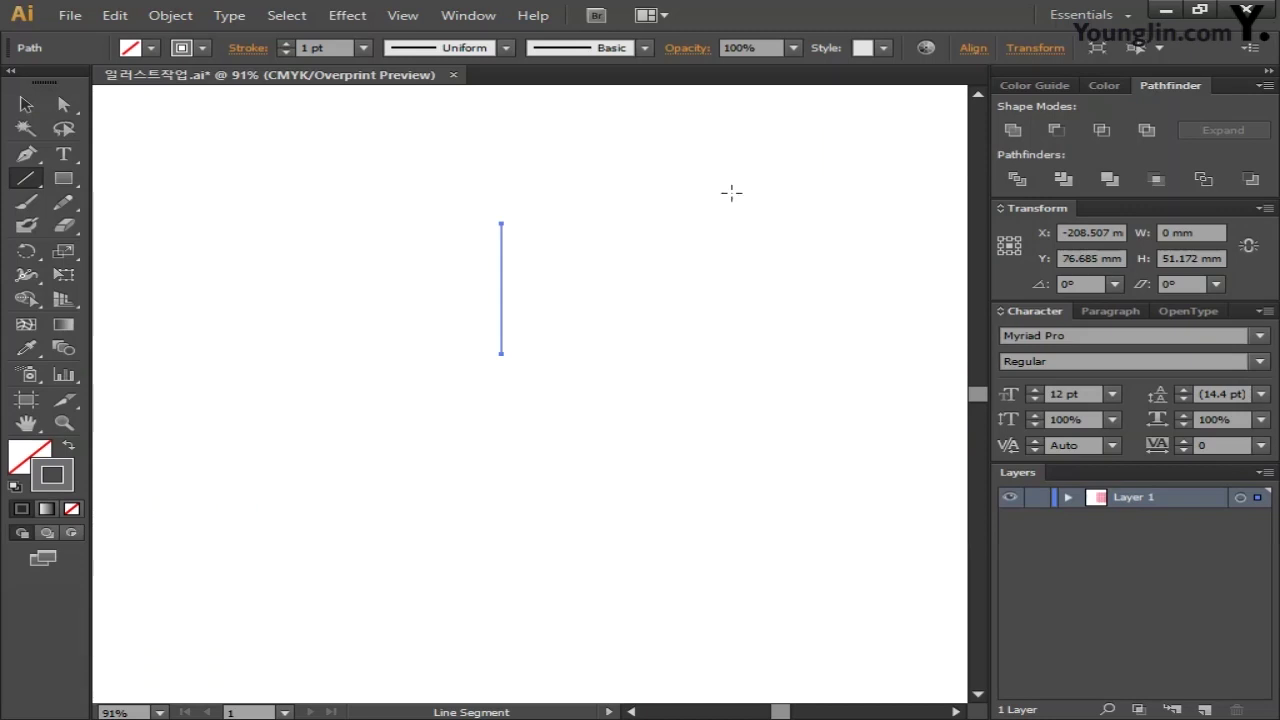
Rotate copies of the vertical line around its lower end in 72° increments until five spokes complete the circle
click(26, 252)
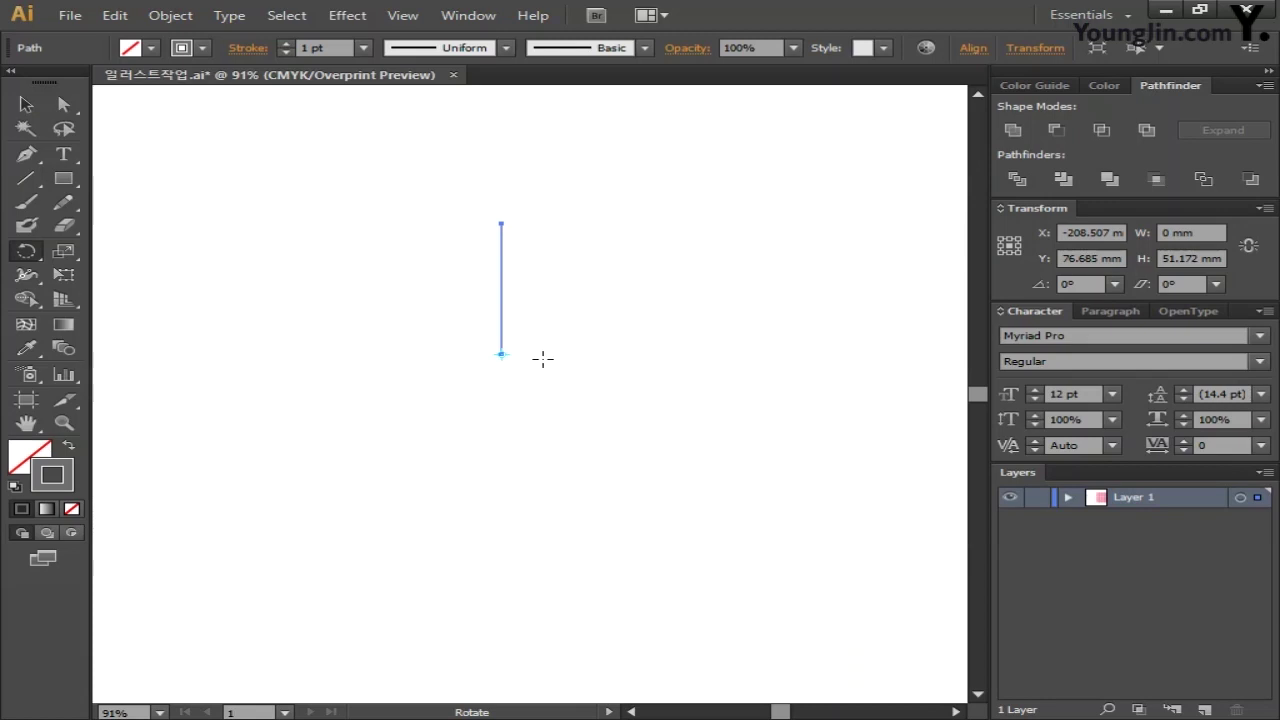
alt+click(502, 354)
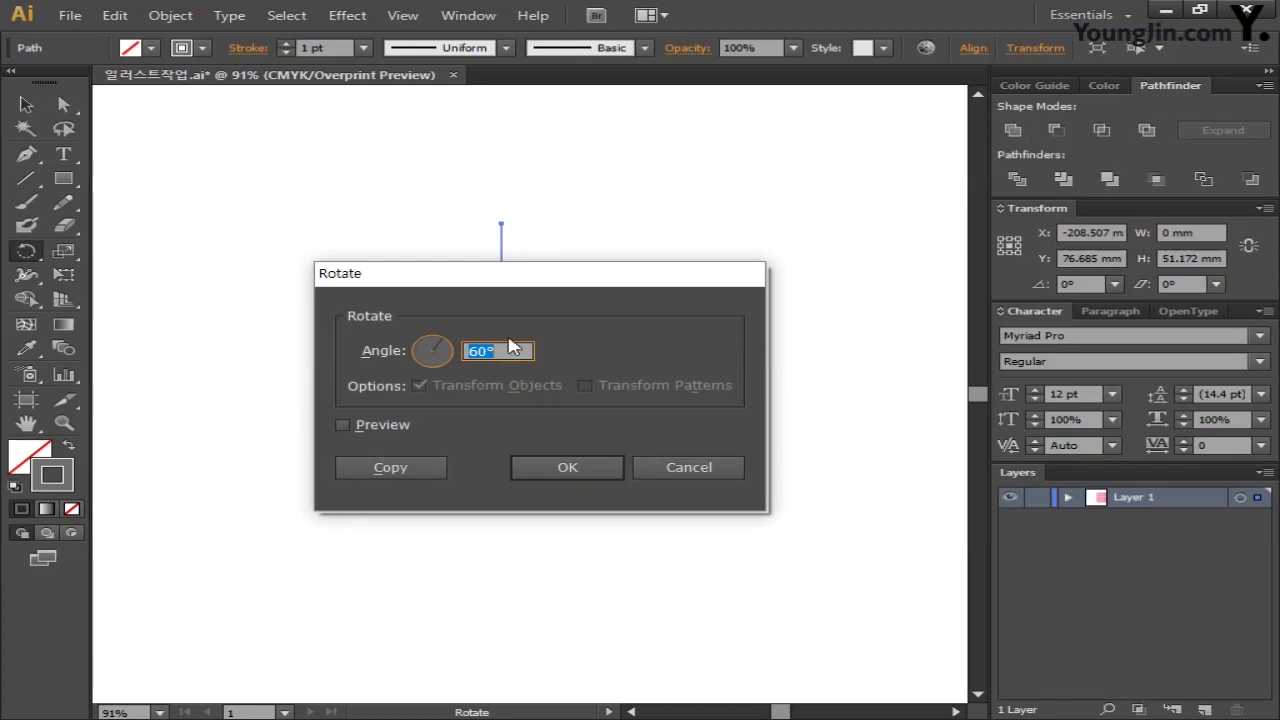
text(72)
click(402, 463)
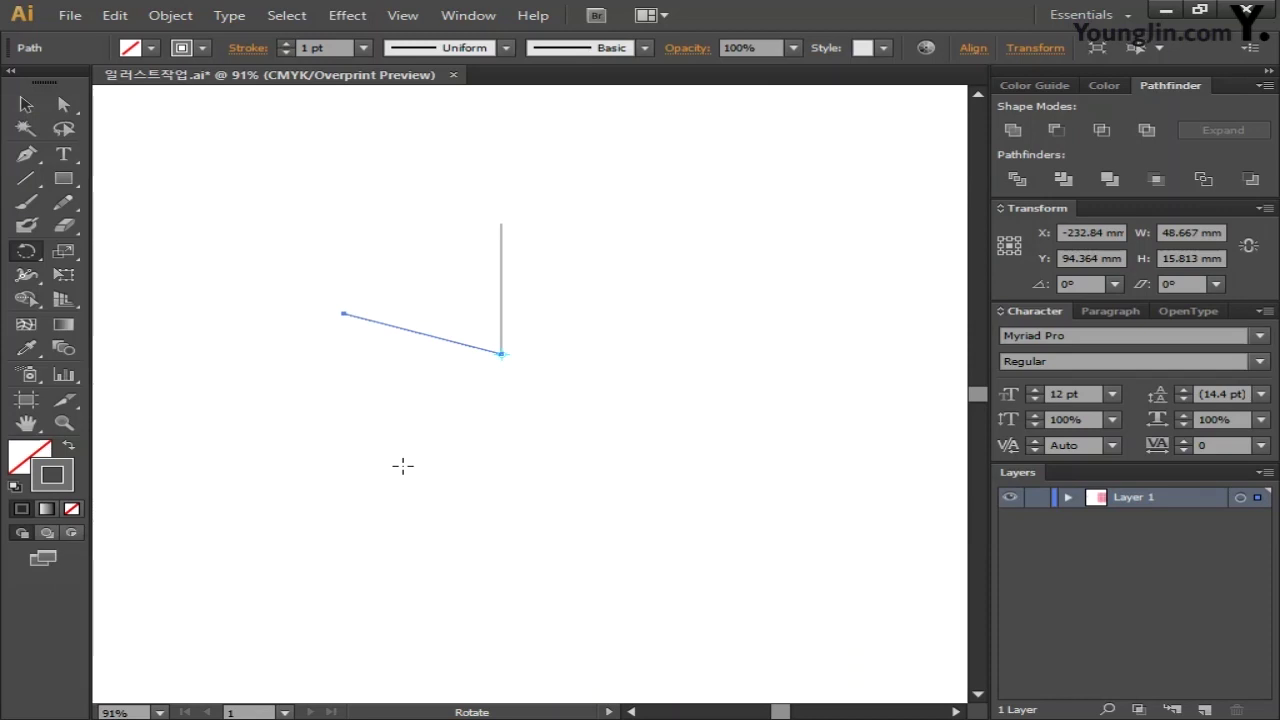
drag(345, 314, 405, 468)
key(ctrl+d)
key(ctrl+d)
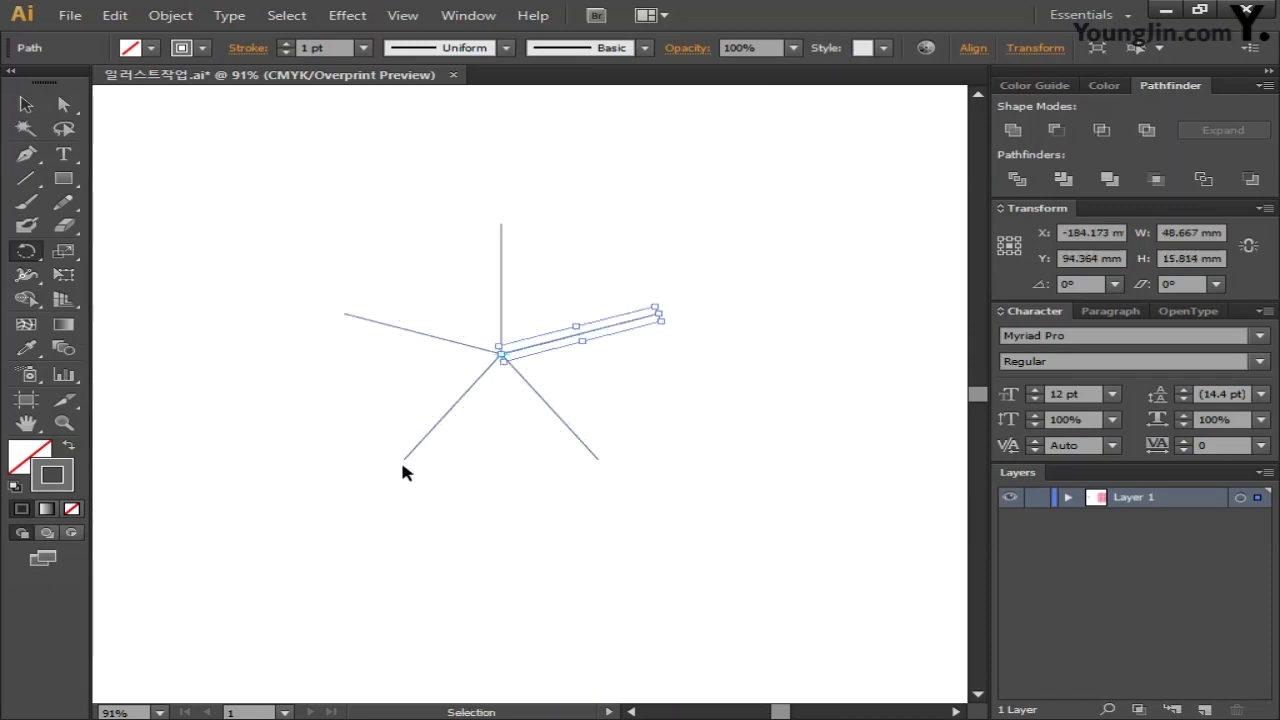
key(r)
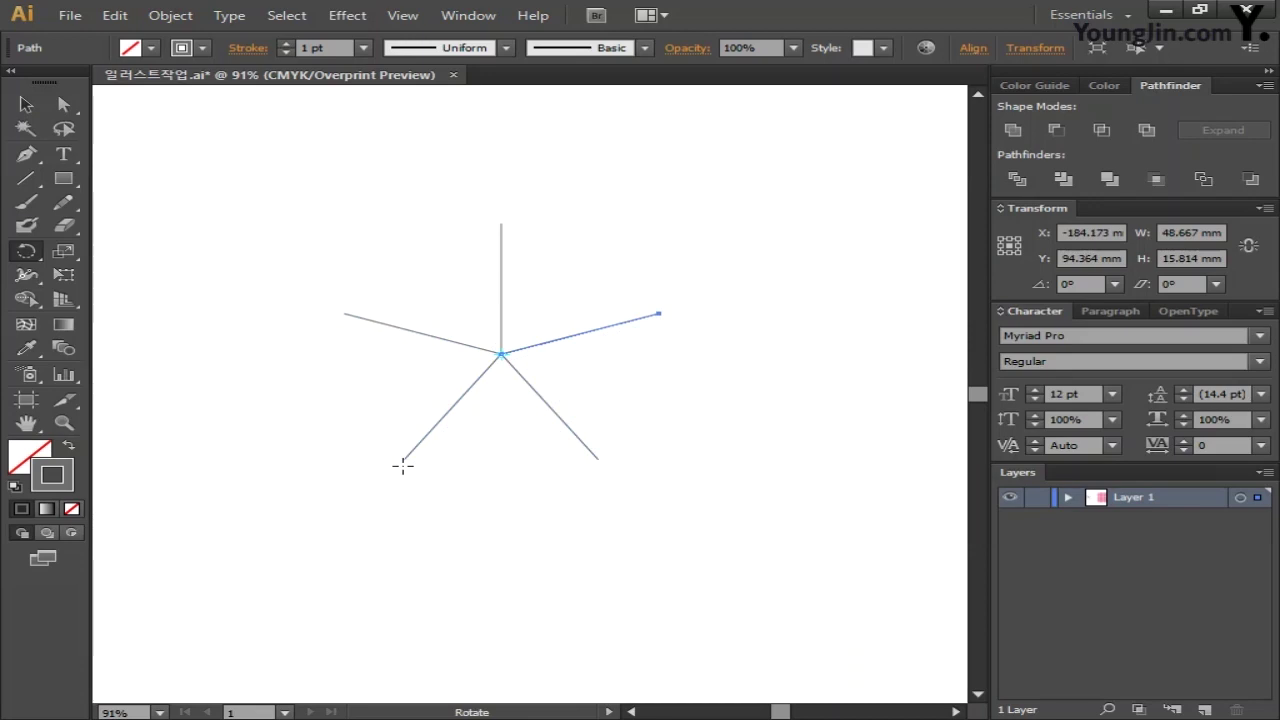
Connect the outer ends of the five spokes with straight line segments to close a pentagon
click(30, 180)
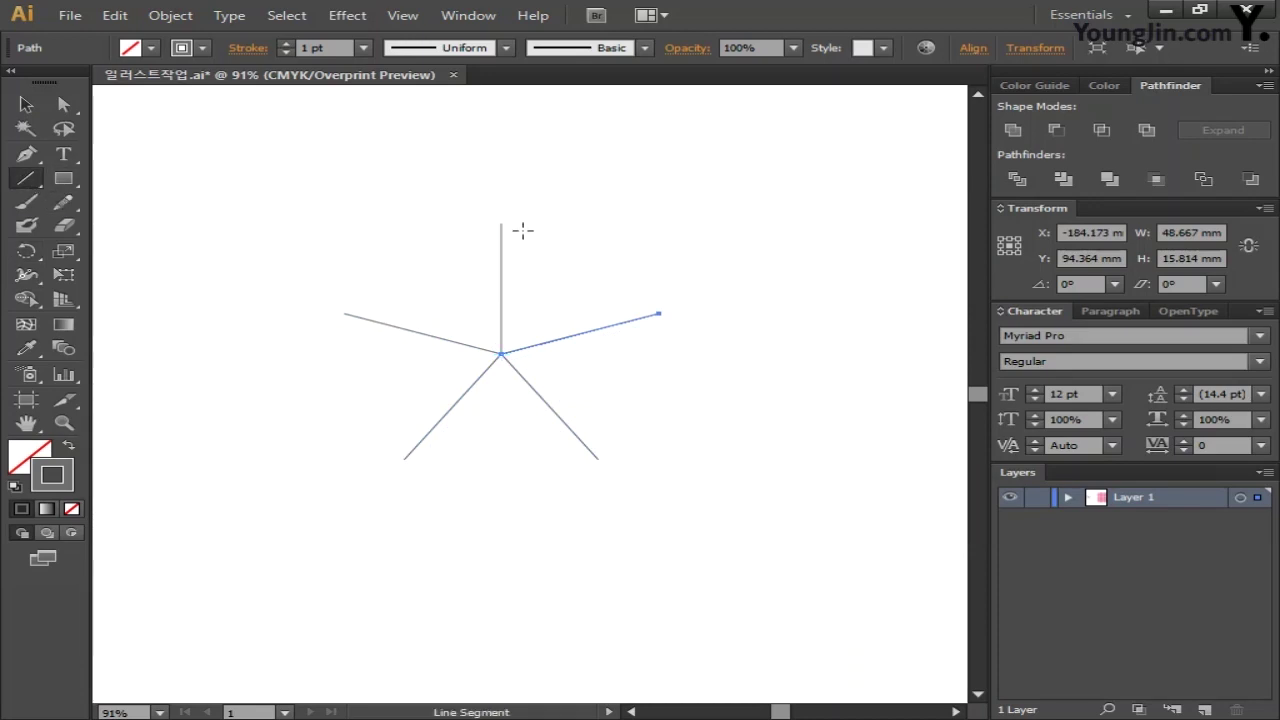
drag(501, 223, 403, 461)
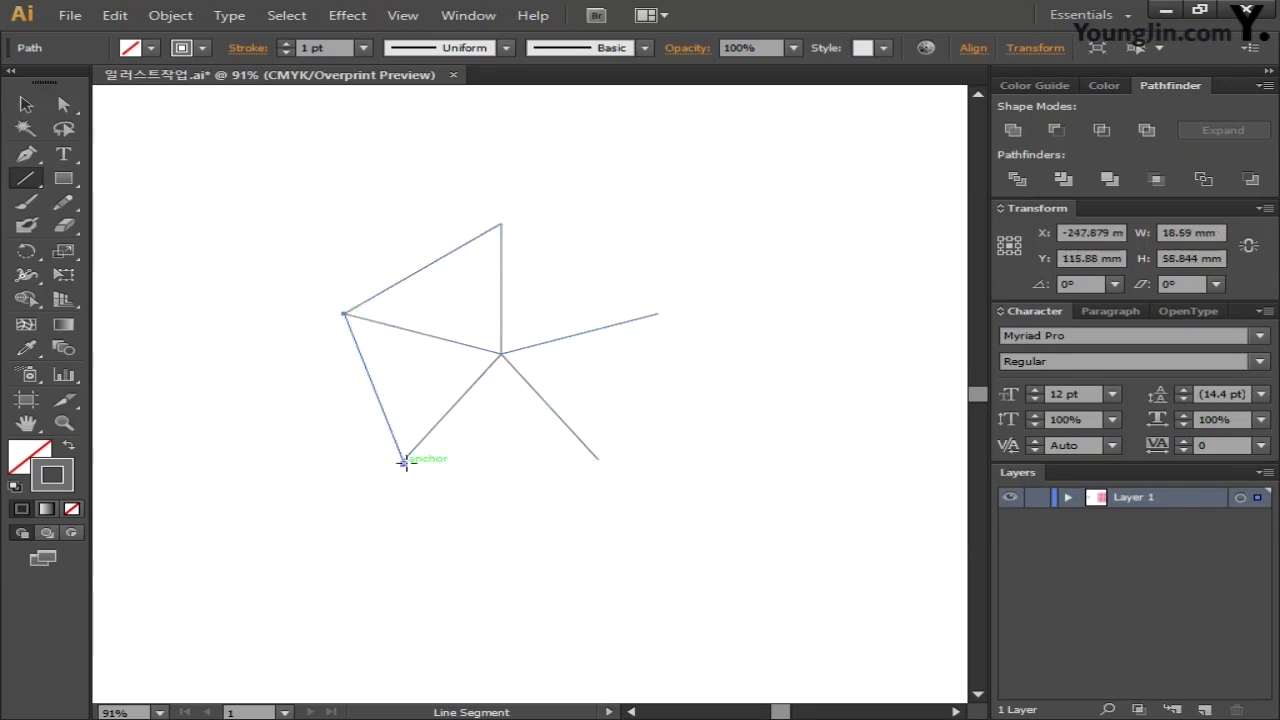
key(ctrl+z)
drag(344, 313, 403, 460)
mouse_move(403, 460)
mouse_down()
mouse_move(598, 459)
mouse_move(657, 334)
mouse_move(657, 314)
mouse_move(502, 224)
mouse_up()
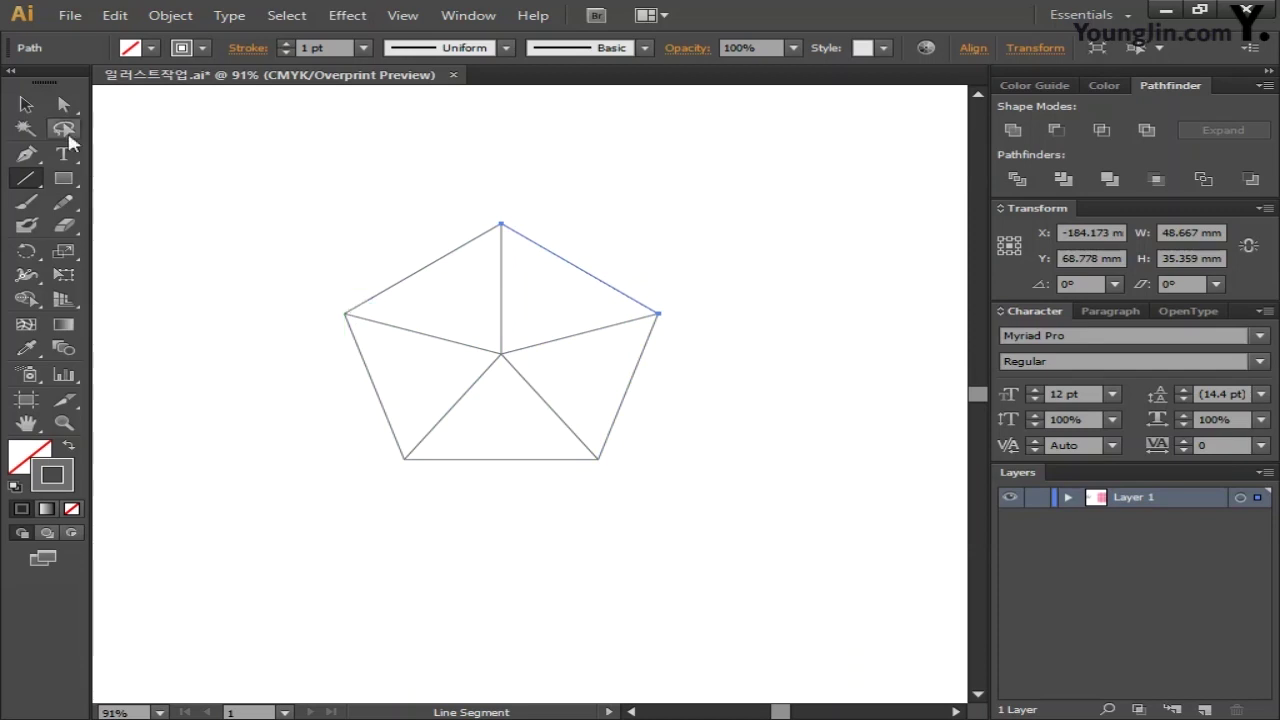
Rotate a copy of the pentagon's upper-left side by 60° around that side's left end
click(30, 105)
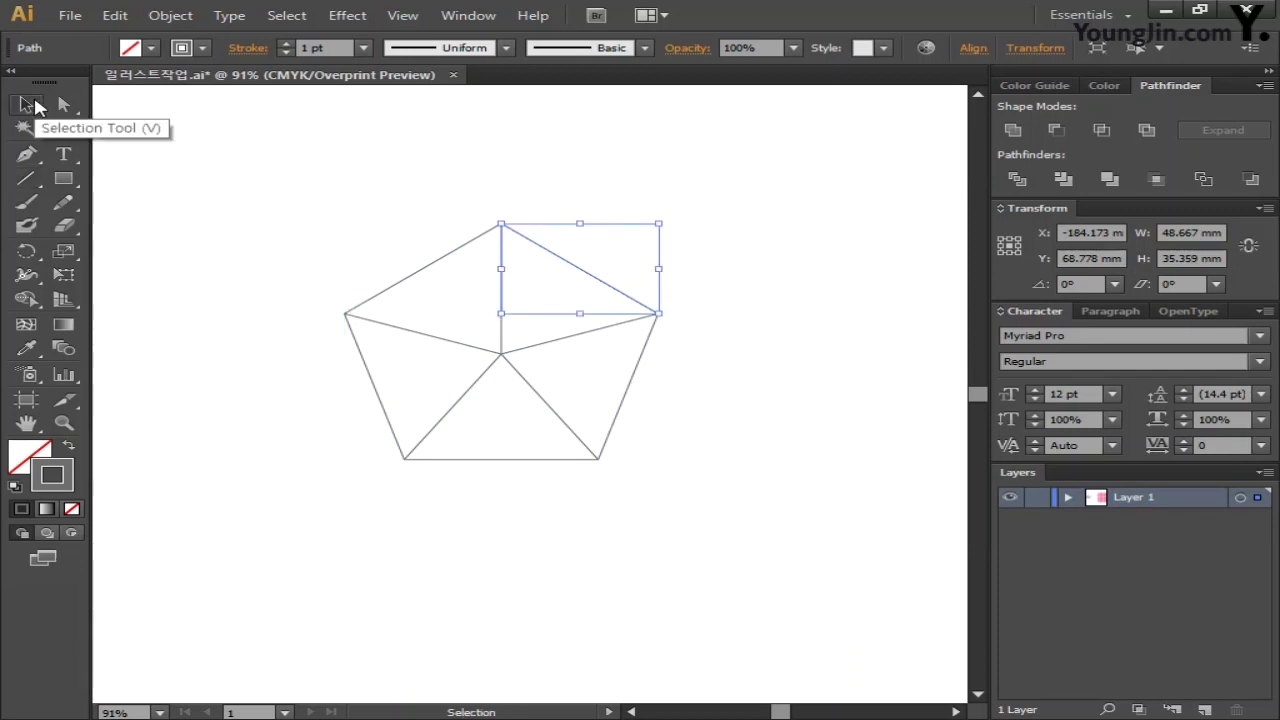
click(437, 259)
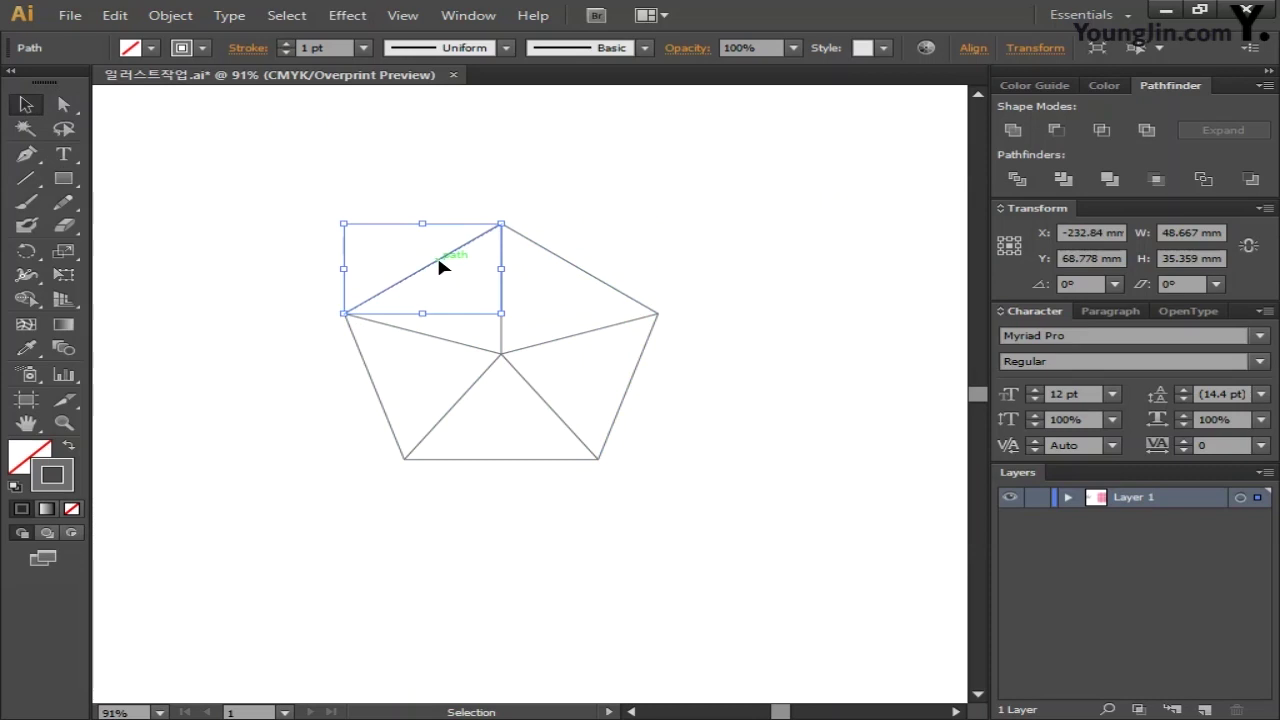
click(27, 253)
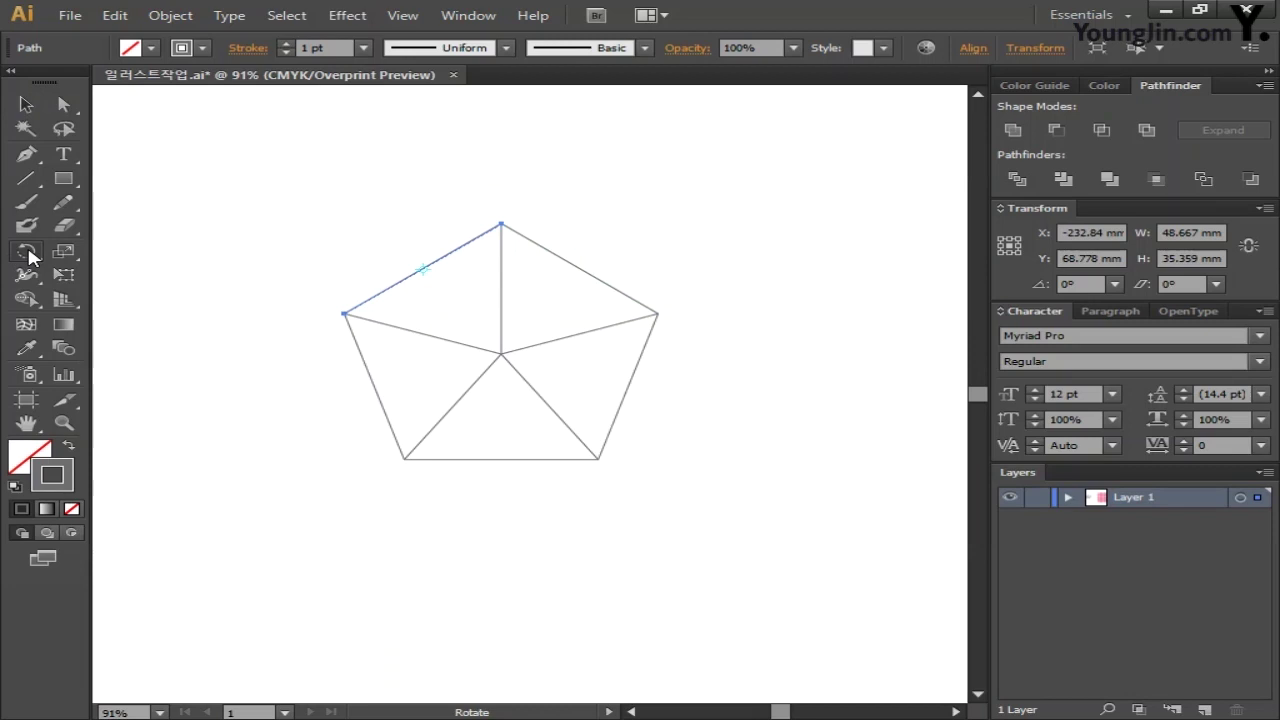
alt+click(343, 313)
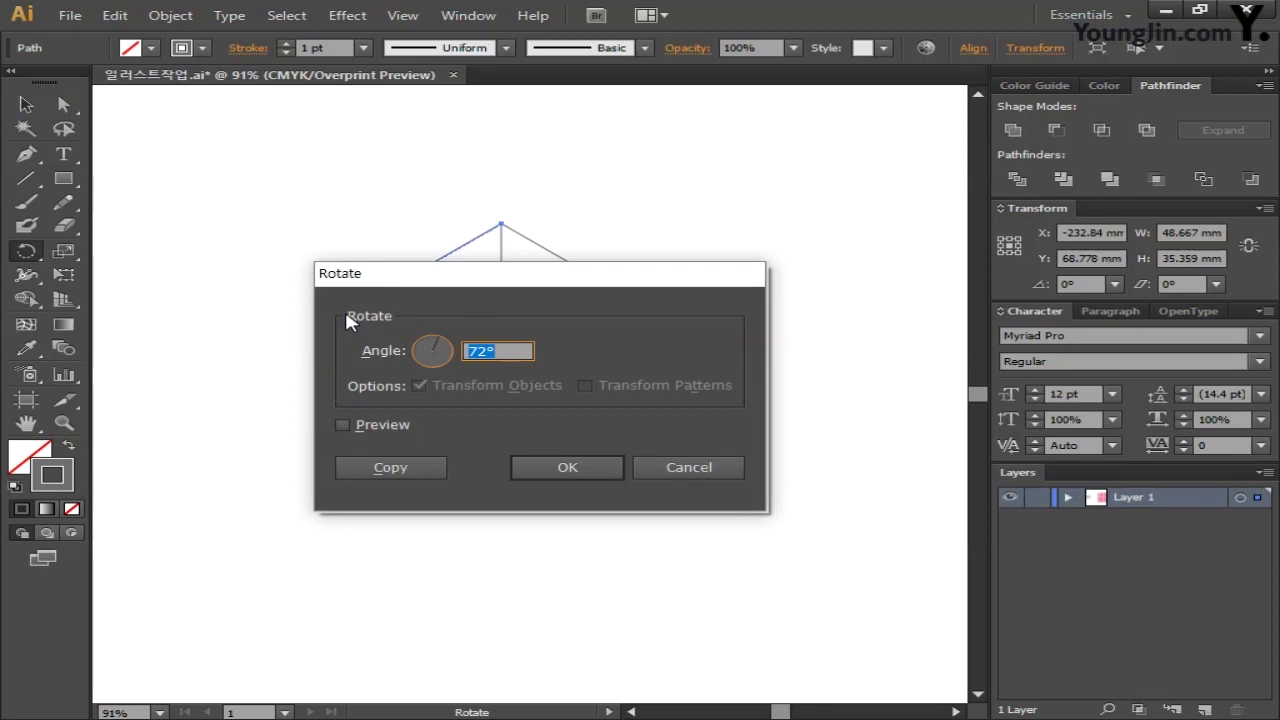
text(60)
click(403, 468)
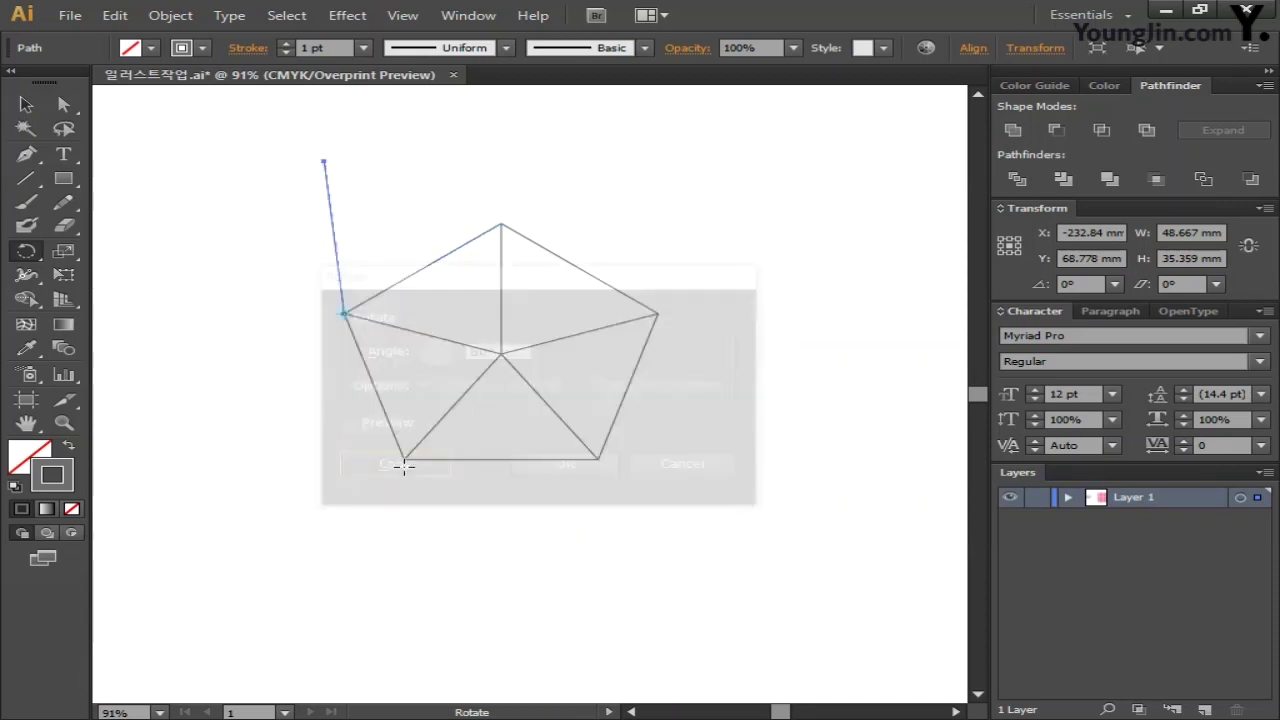
Rotate a copy of the pentagon's upper-left side by -60° around the pentagon's top vertex
key(v)
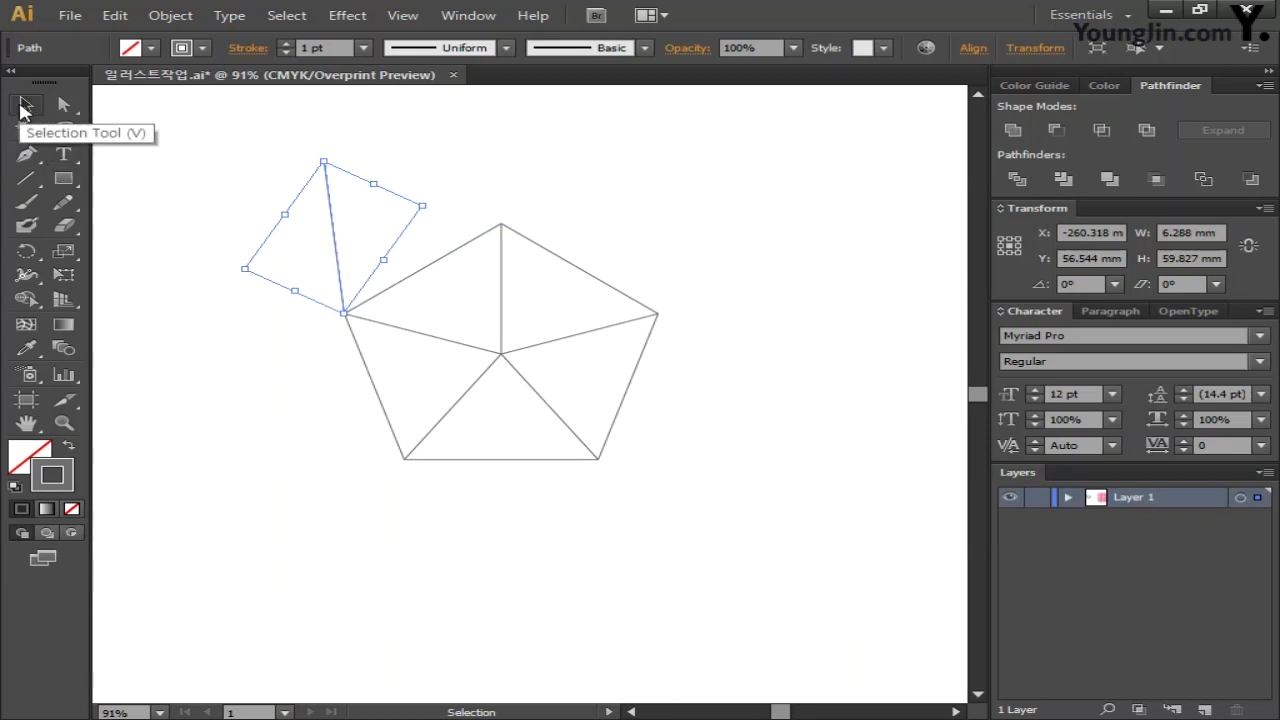
click(447, 259)
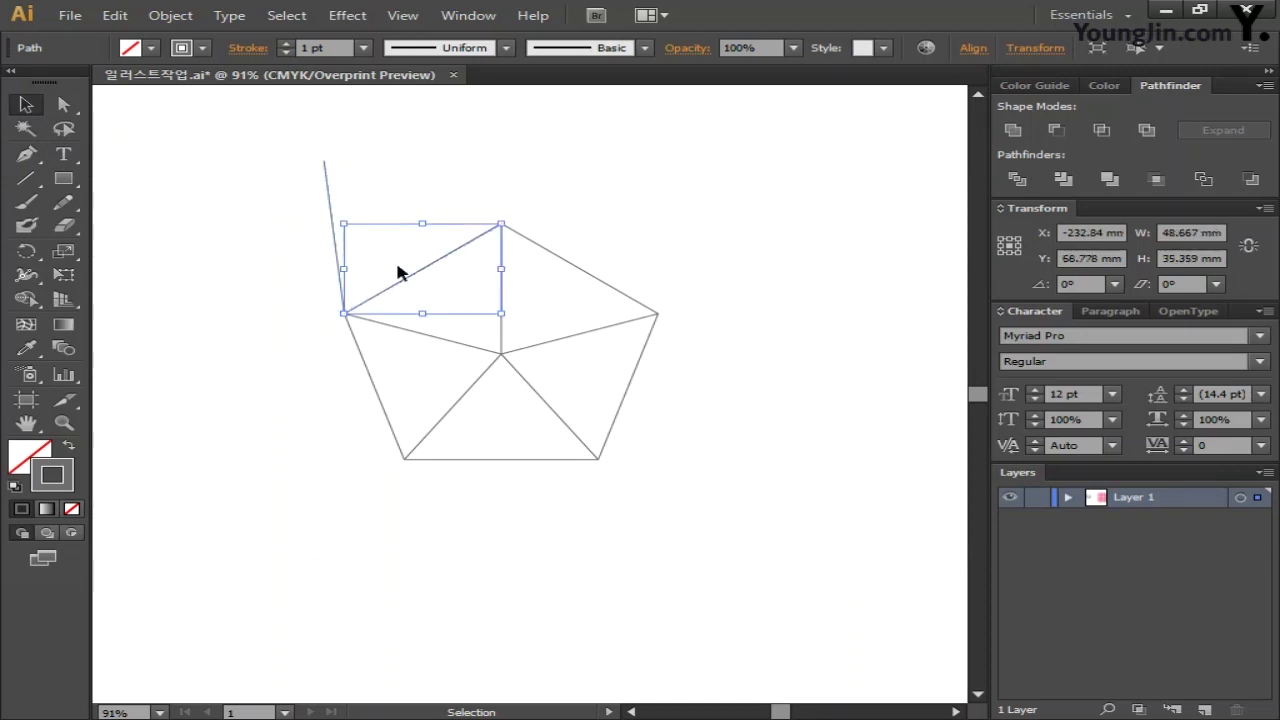
click(33, 252)
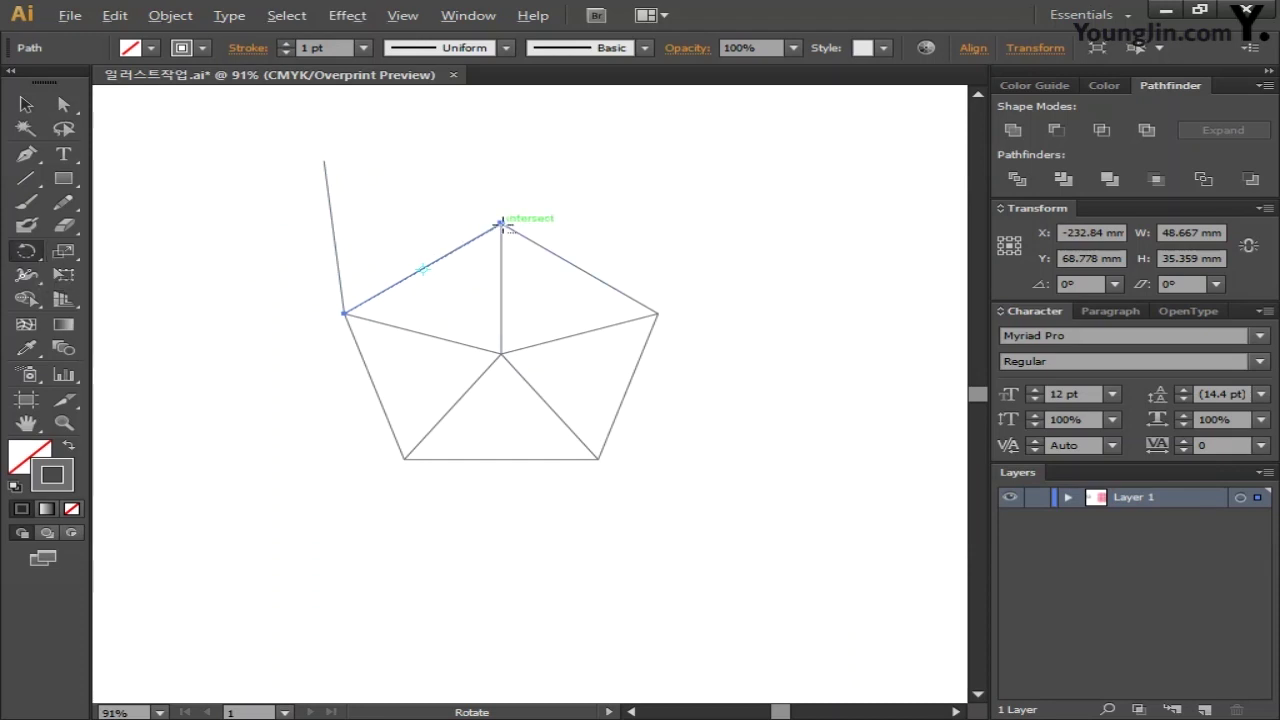
alt+click(501, 224)
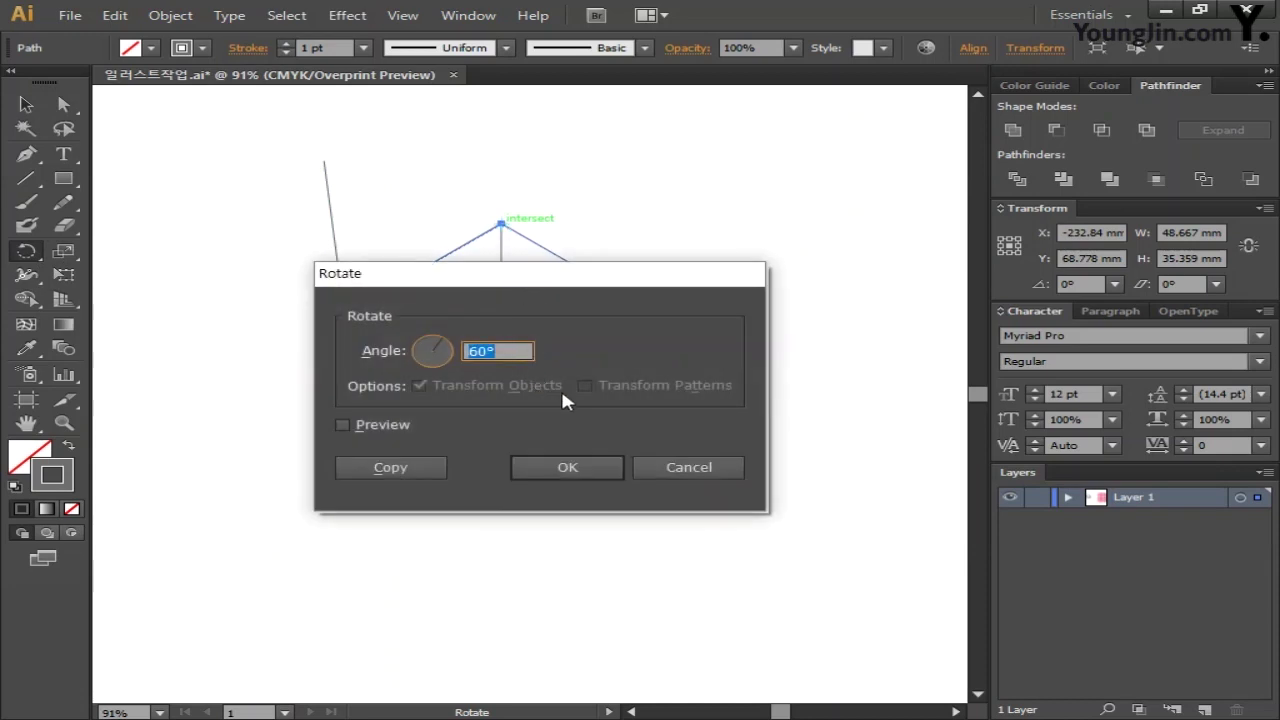
text(-60)
click(413, 466)
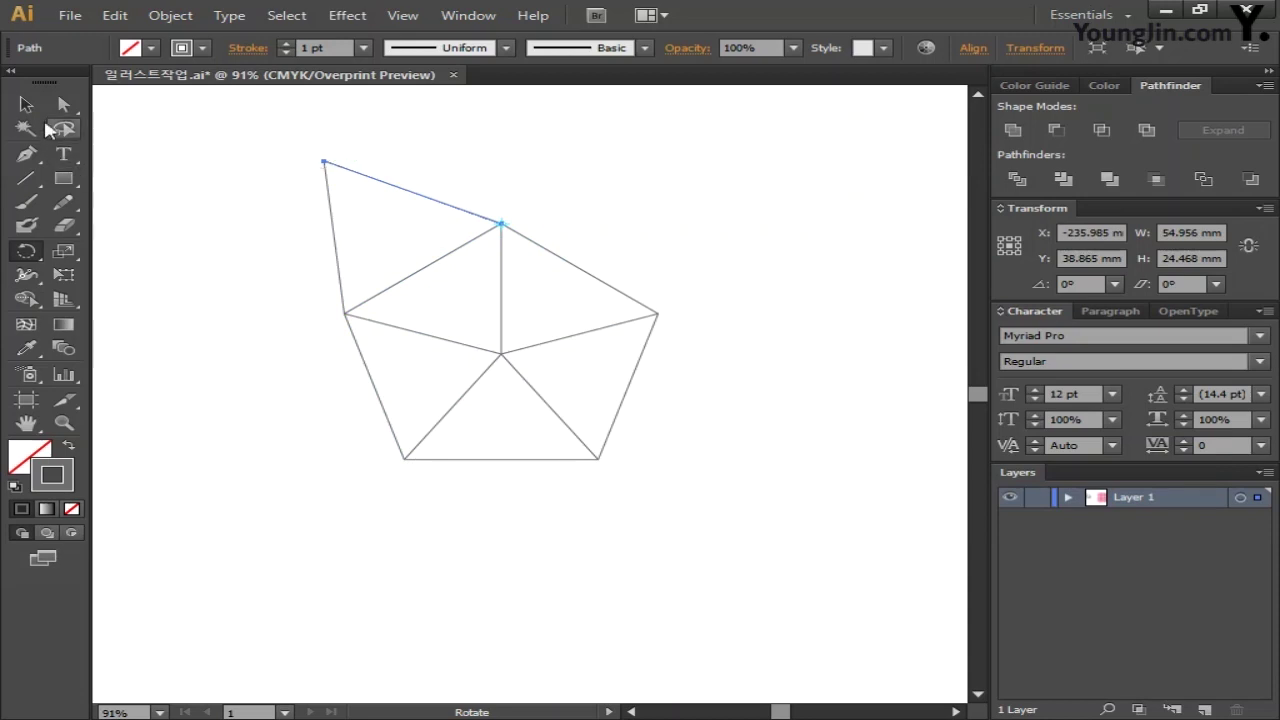
Rotate copies of the two outer triangle lines around the pentagon's center in 72° increments until all five sides carry a triangle
key(v)
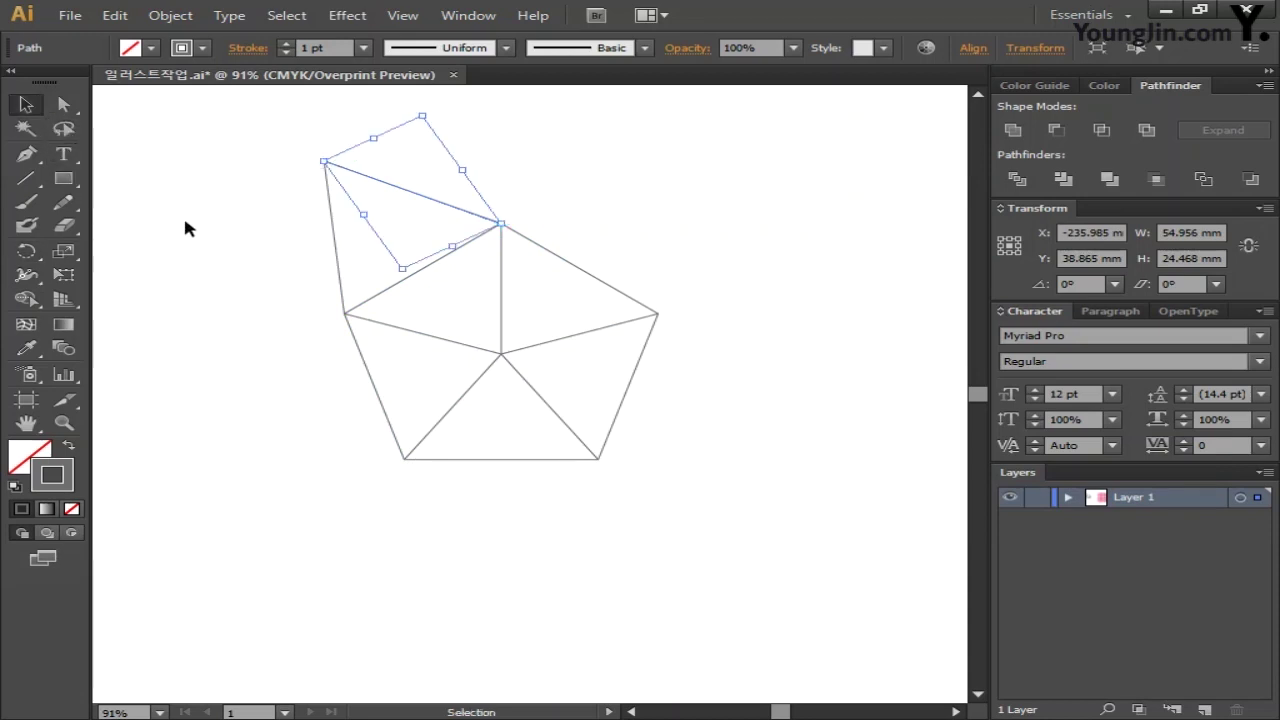
click(273, 133)
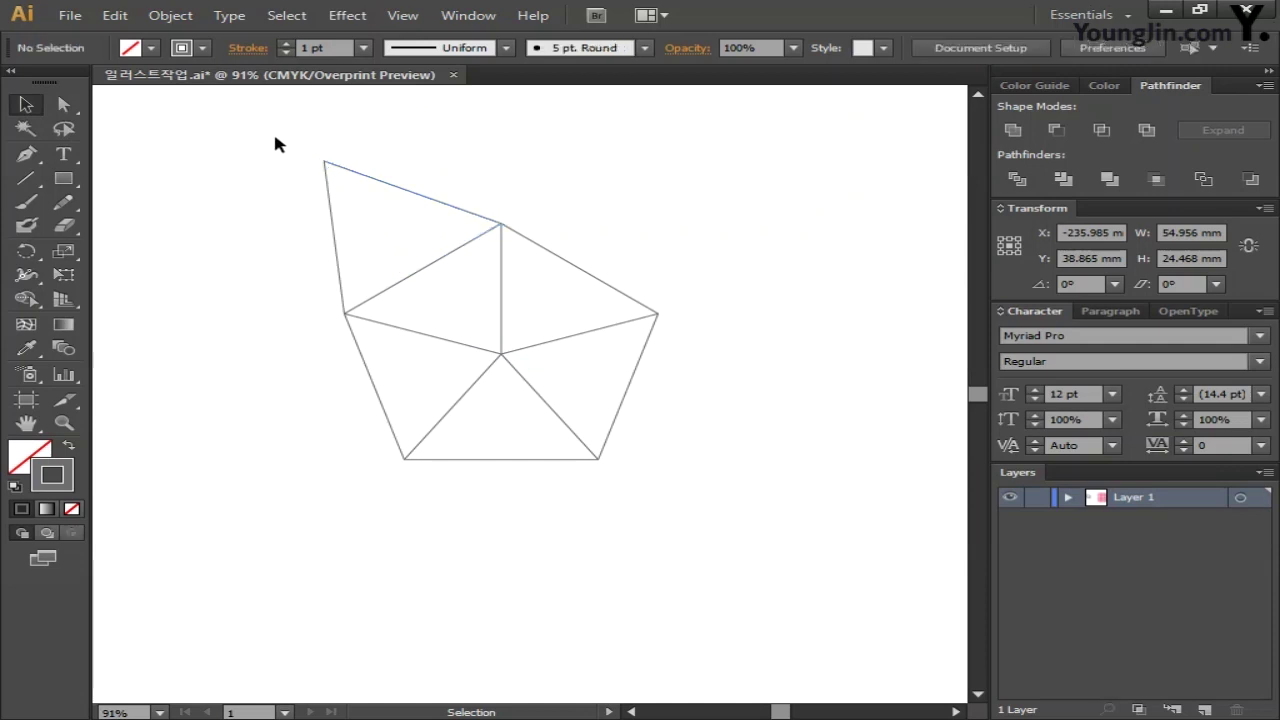
click(329, 200)
drag(288, 118, 432, 212)
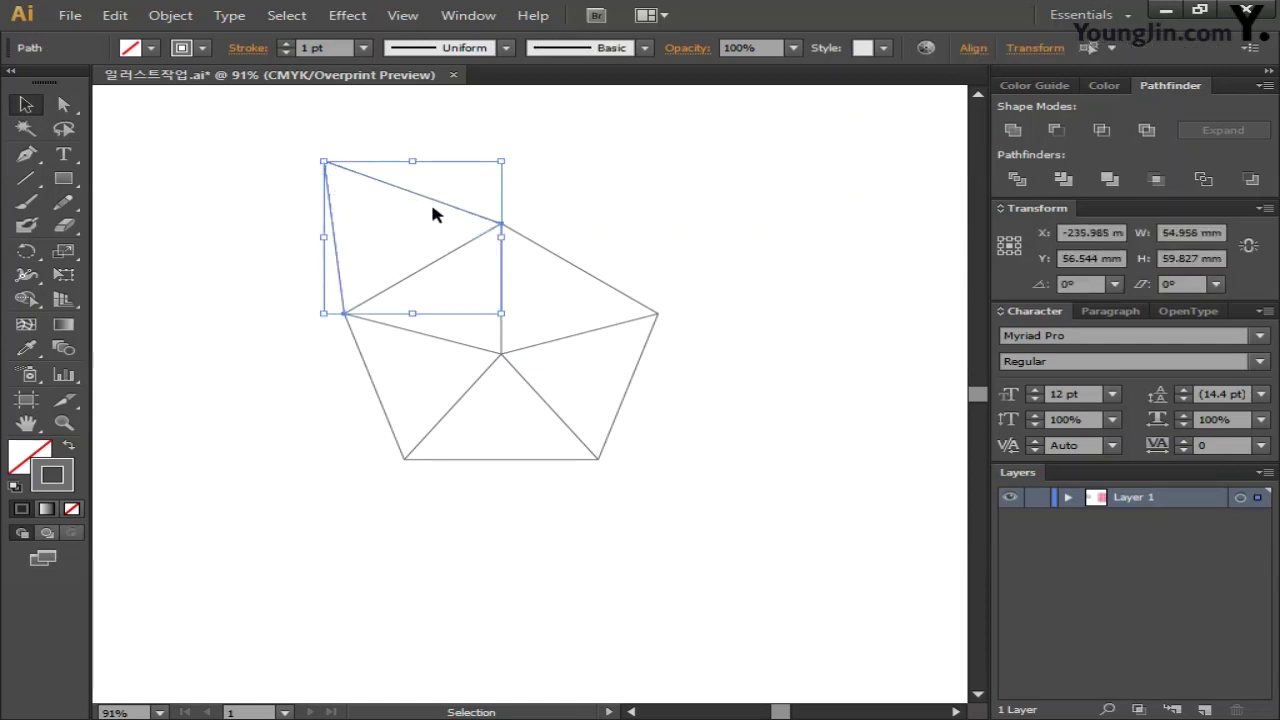
click(26, 252)
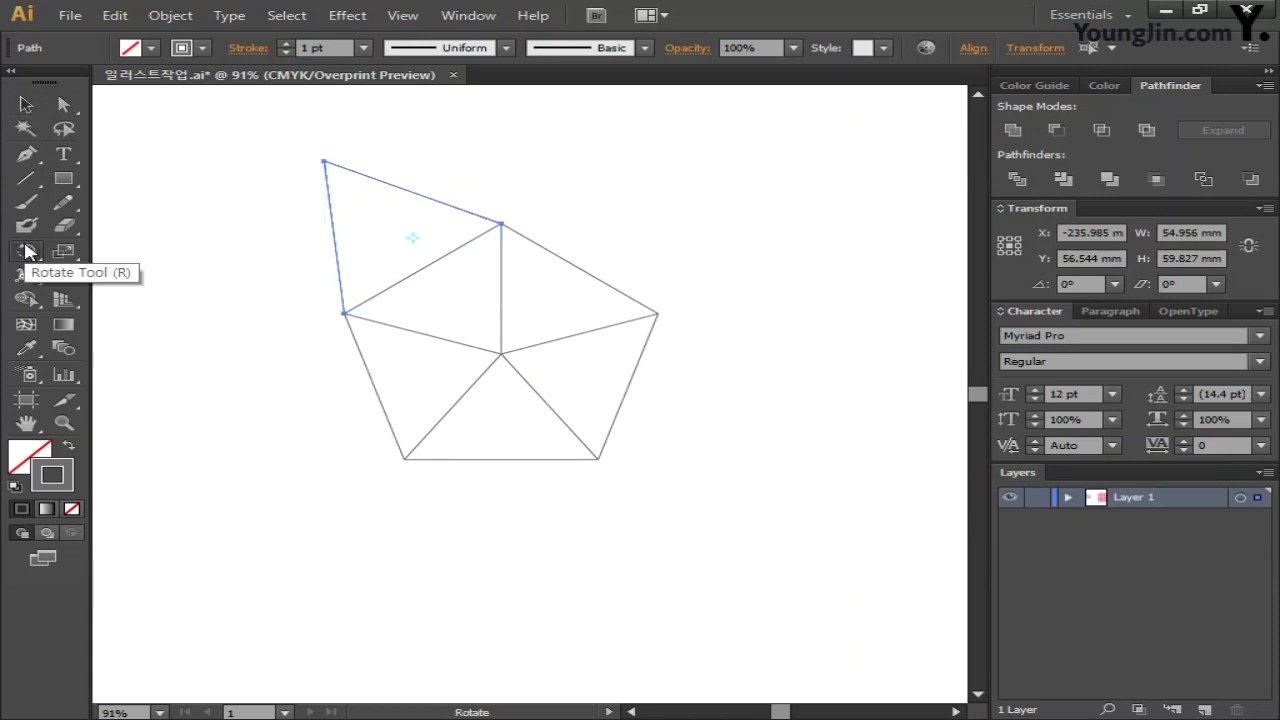
alt+click(500, 354)
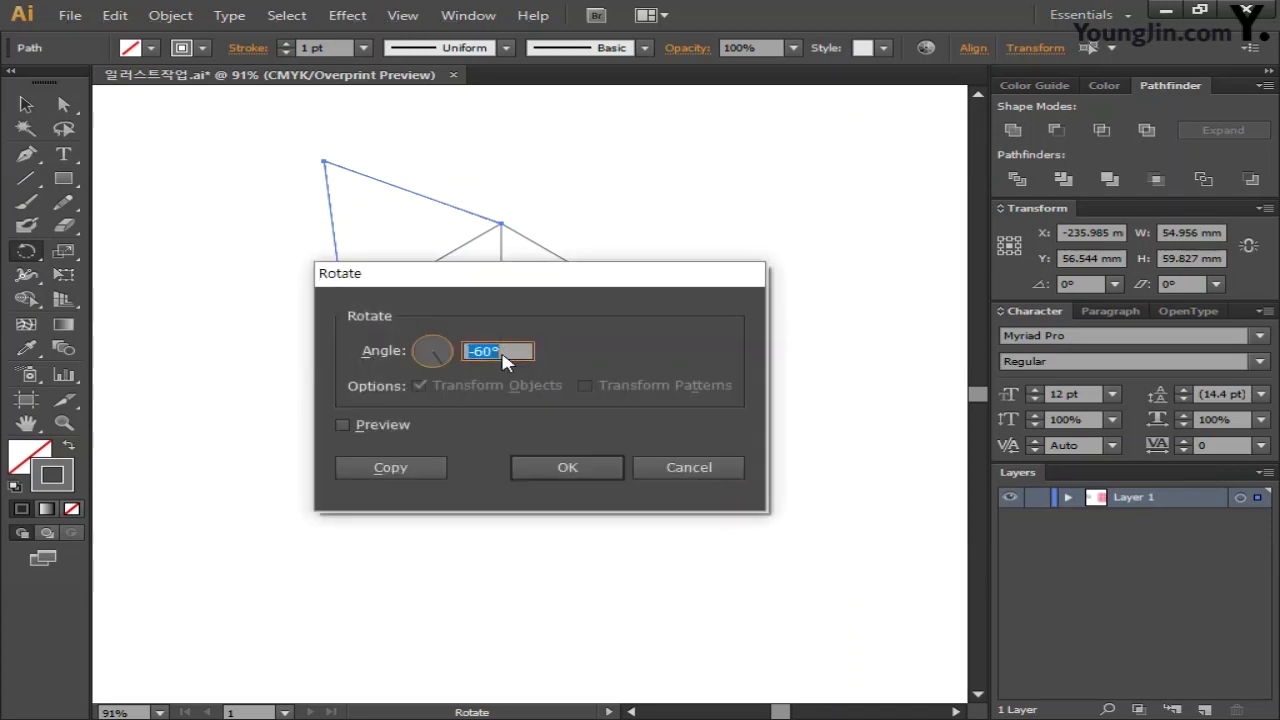
text(72)
click(405, 476)
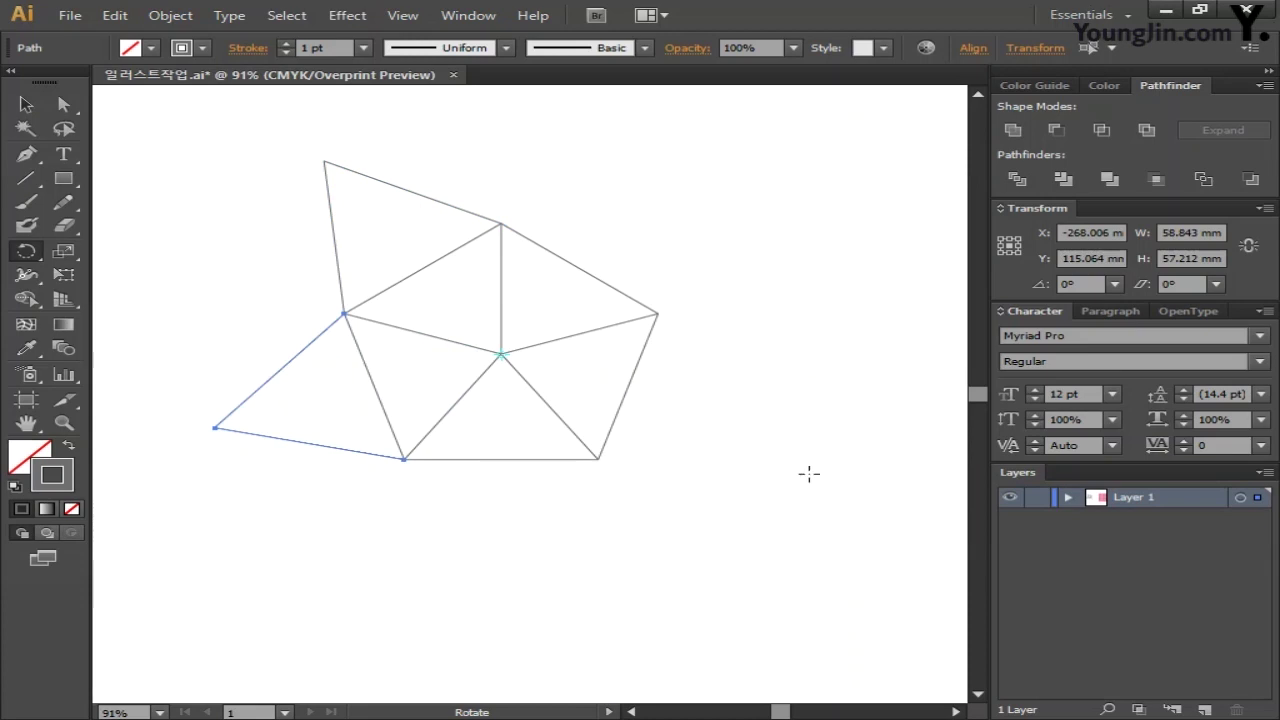
key(ctrl+d)
key(ctrl+d)
key(ctrl+d)
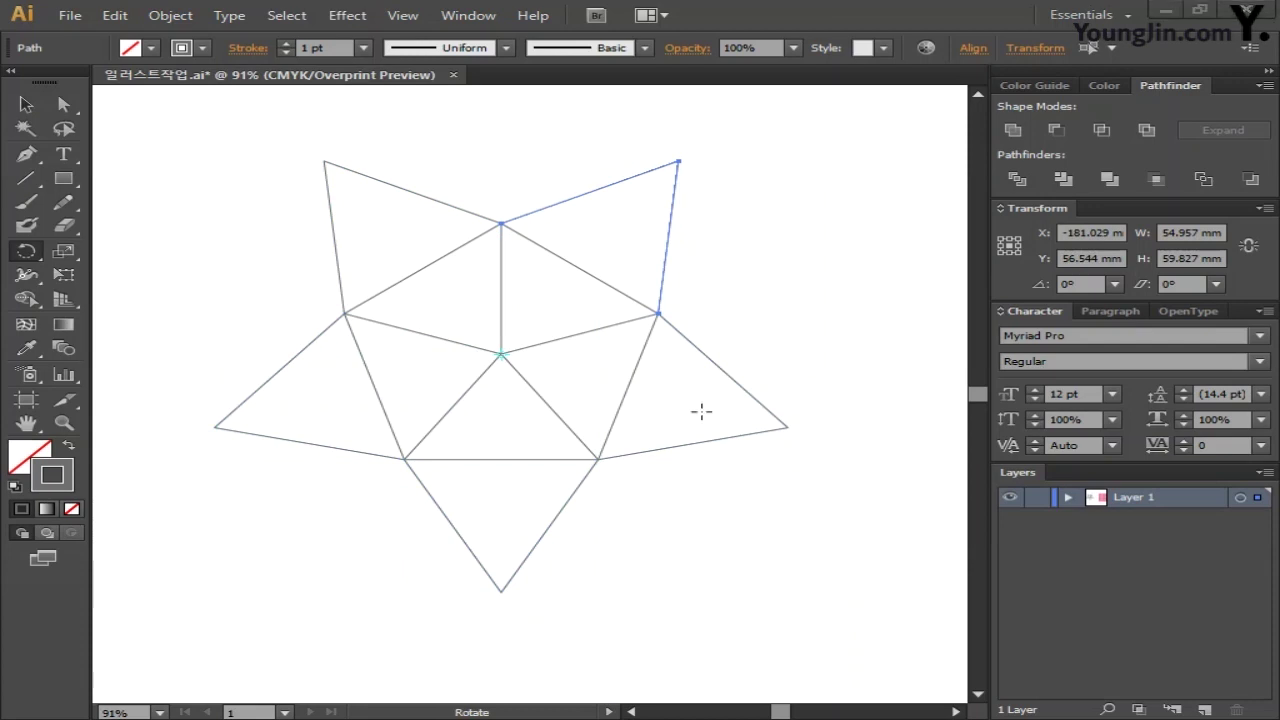
Copy the vertical spoke straight up onto the pentagon's top vertex and shorten the copy from its upper end to about 40 mm
click(26, 106)
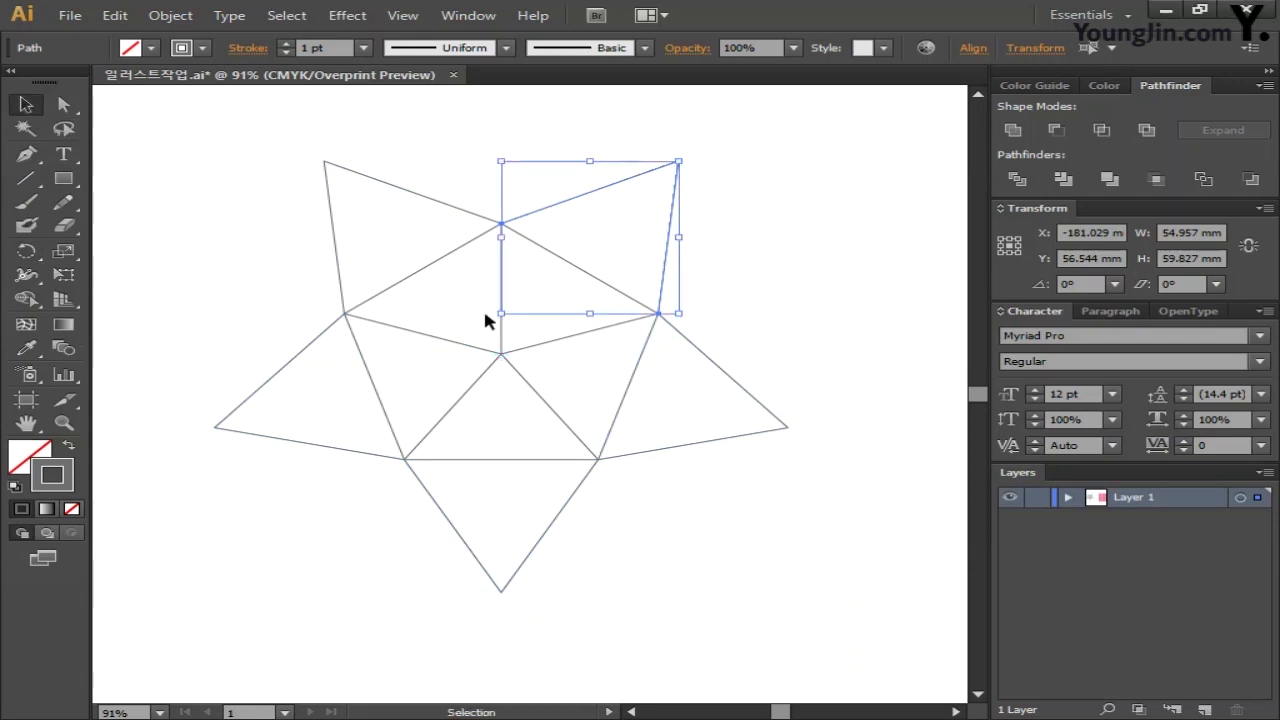
click(502, 342)
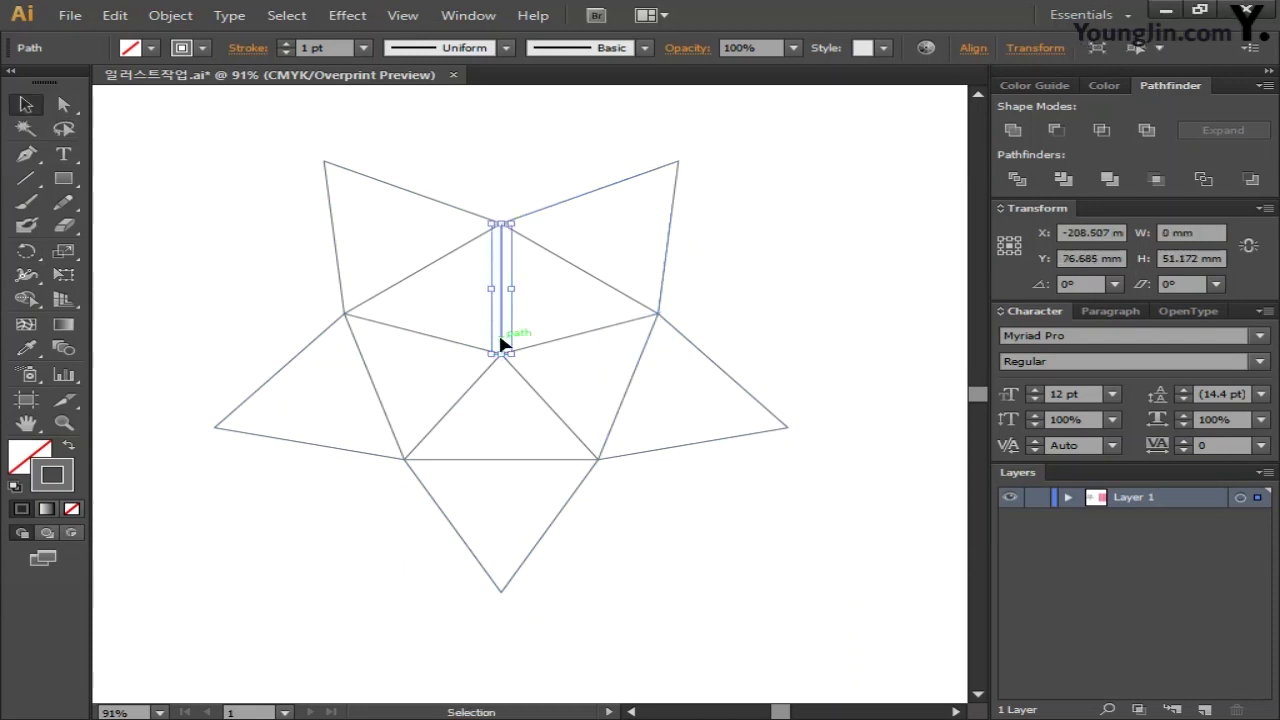
key(ctrl+minus)
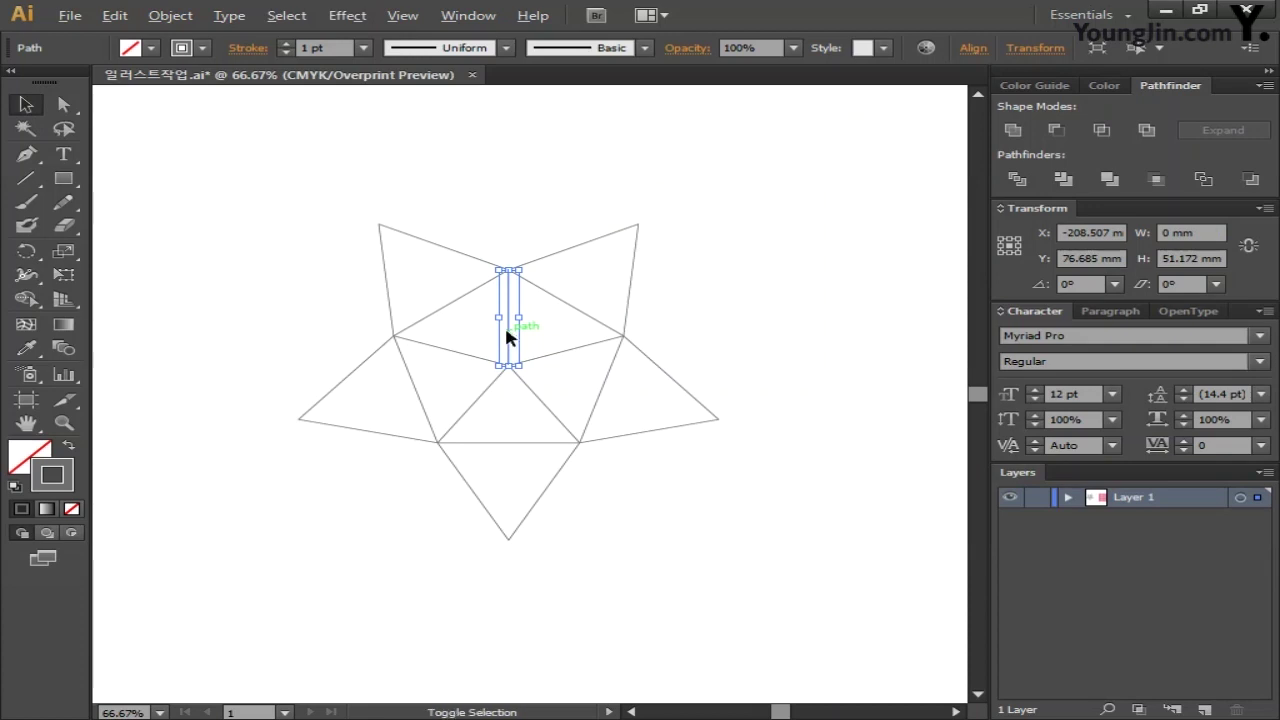
drag(506, 323, 511, 205)
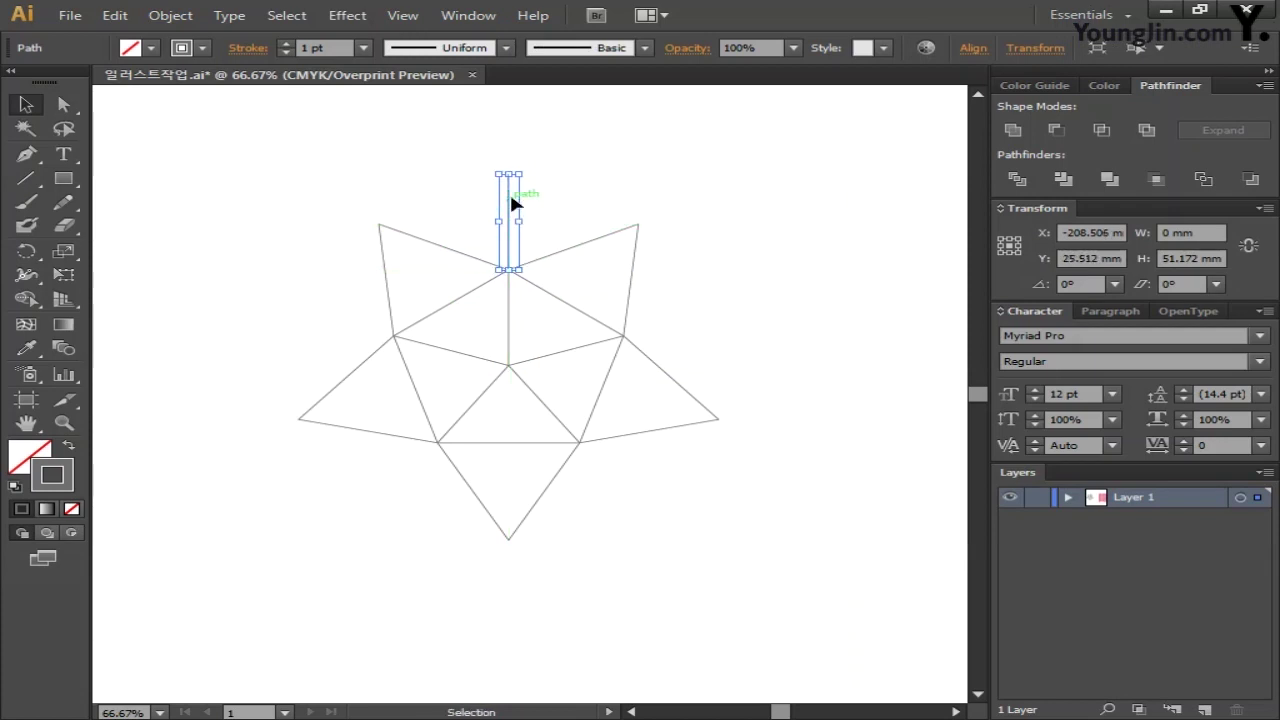
drag(510, 173, 510, 196)
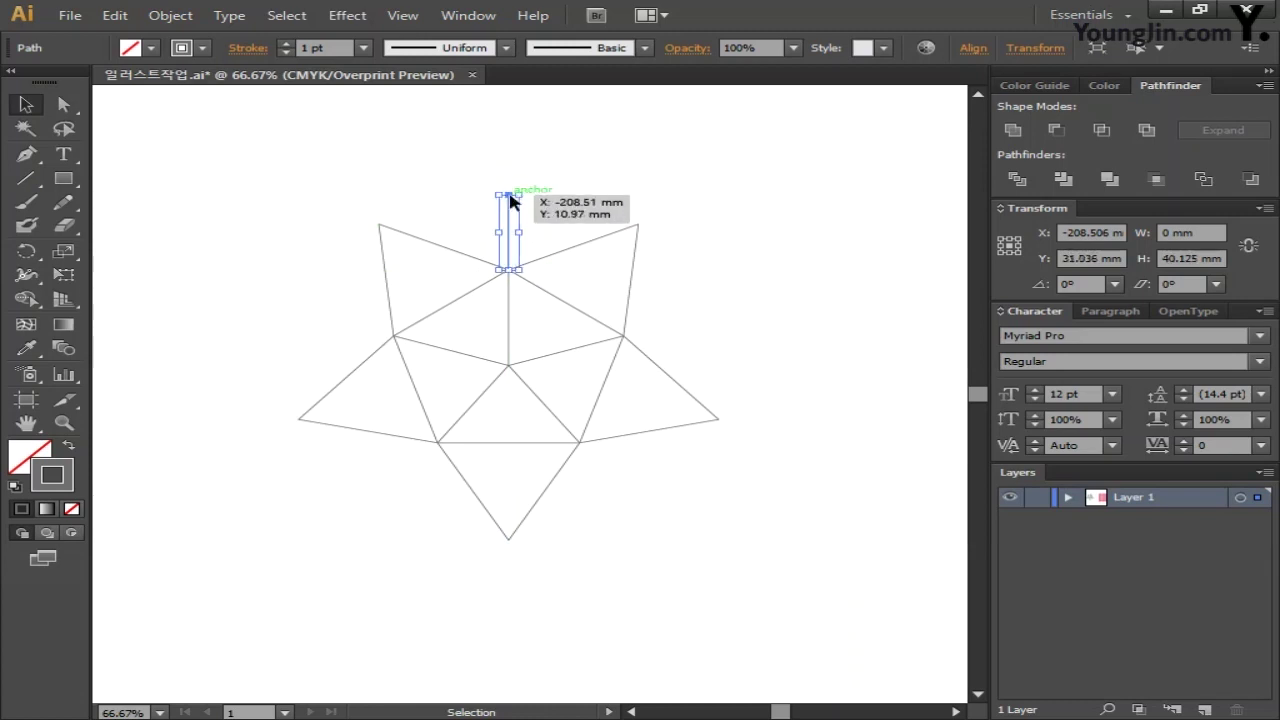
Draw line segments from the upper end of the shortened vertical line to the tips of the two neighbouring triangles
click(26, 178)
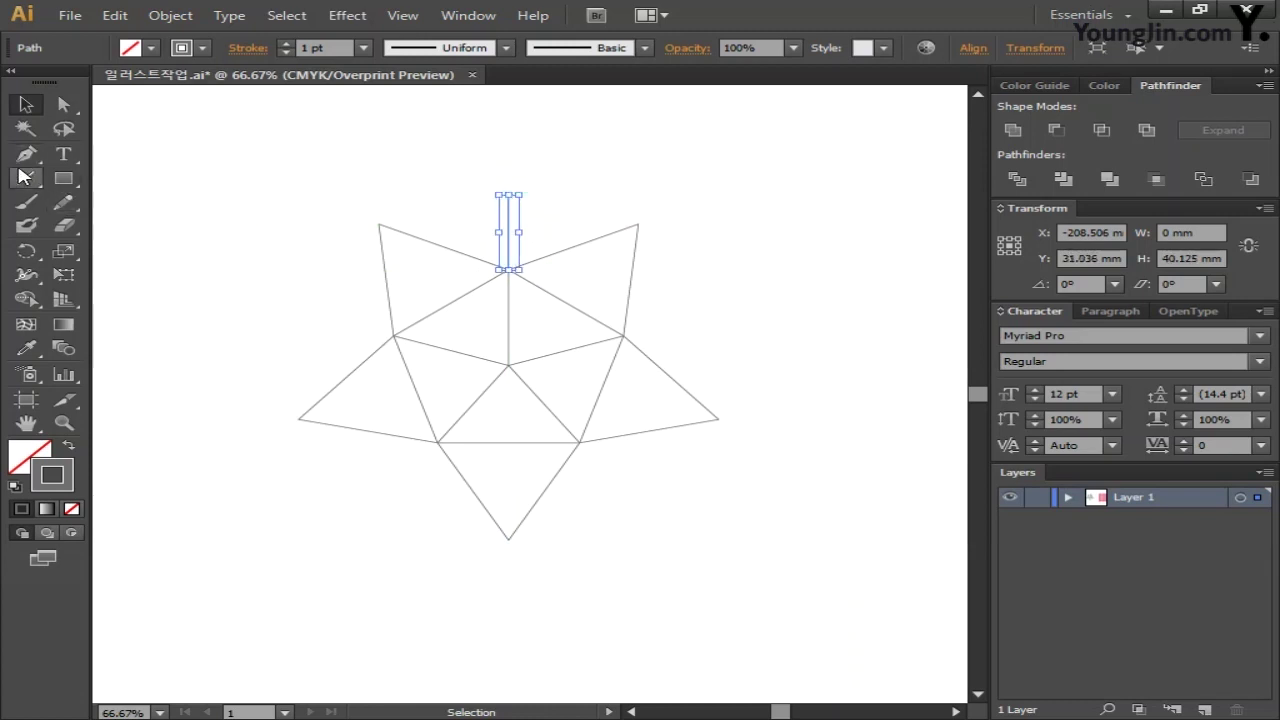
drag(509, 194, 379, 224)
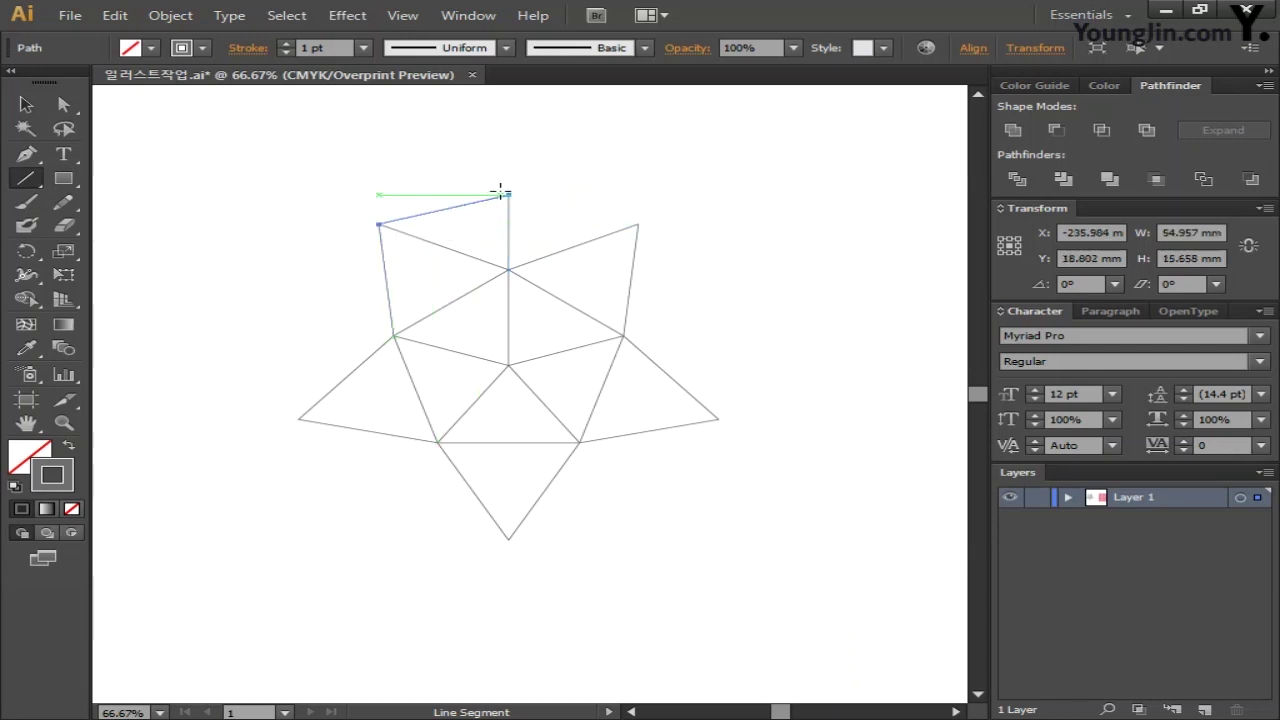
drag(509, 194, 637, 224)
Rotate copies of the upper vertical line and its two connecting segments around the pentagon's center by 72° until they enclose the figure
click(26, 104)
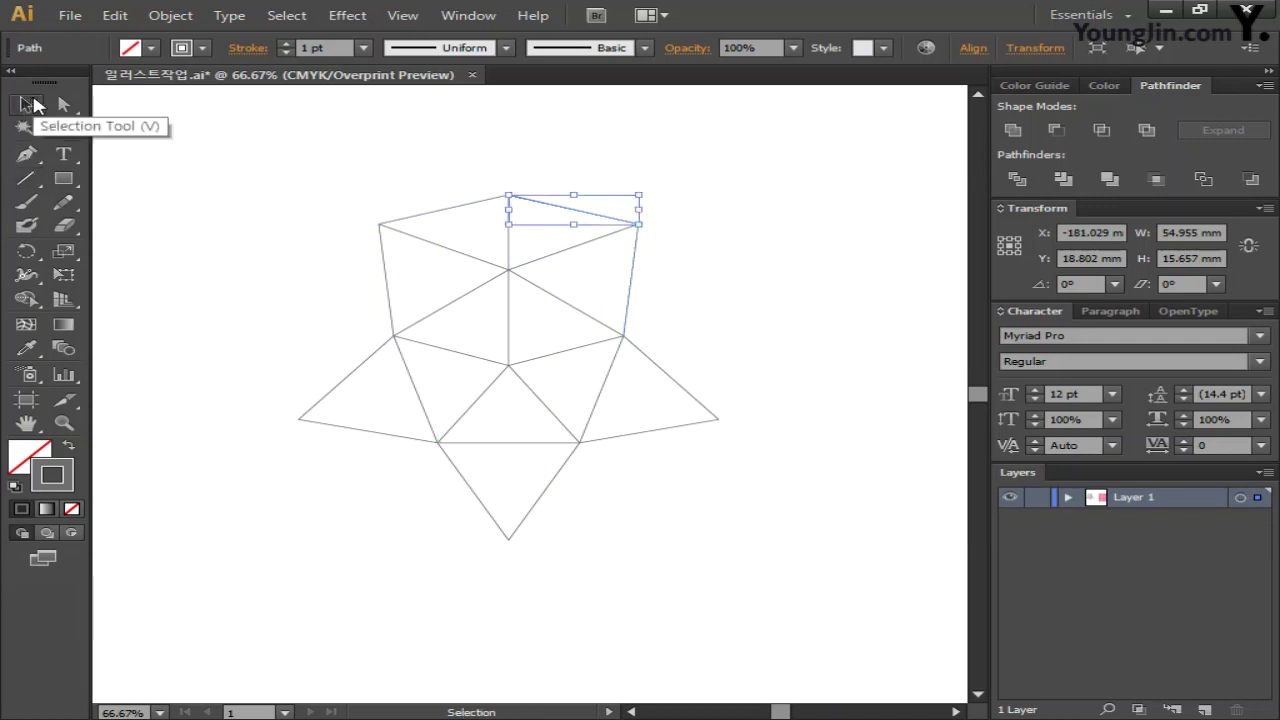
click(468, 168)
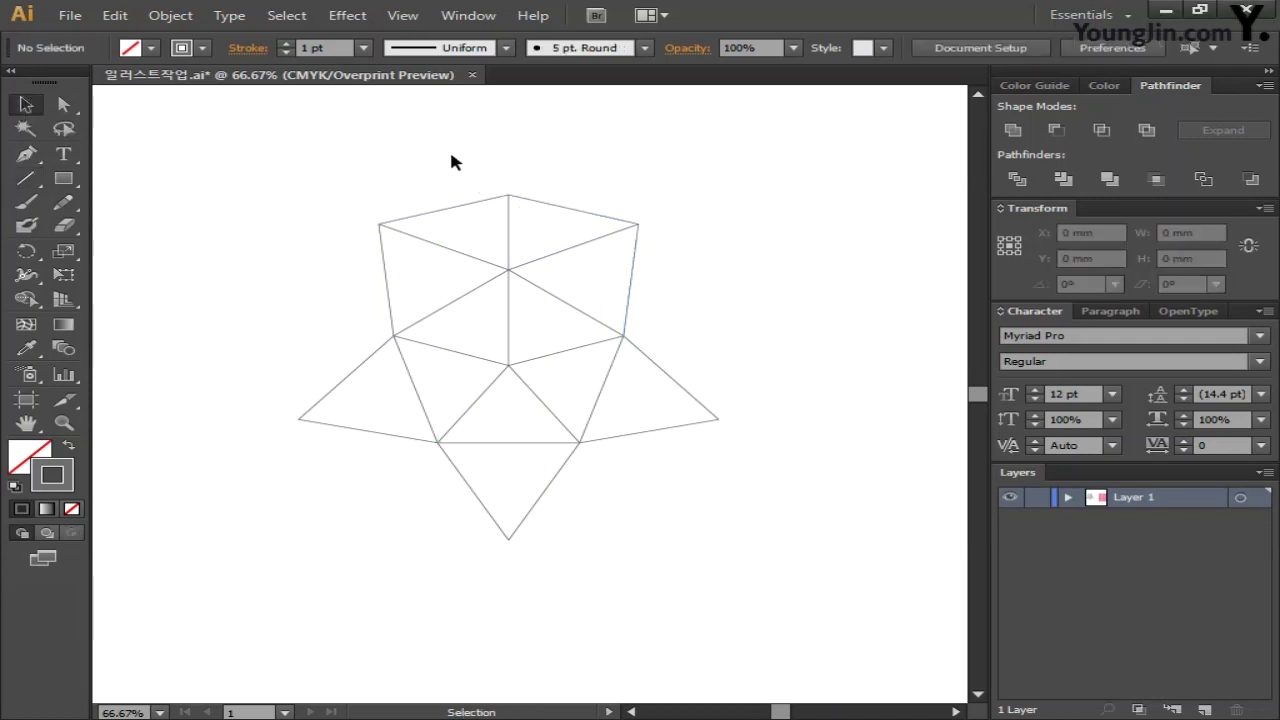
drag(451, 160, 565, 226)
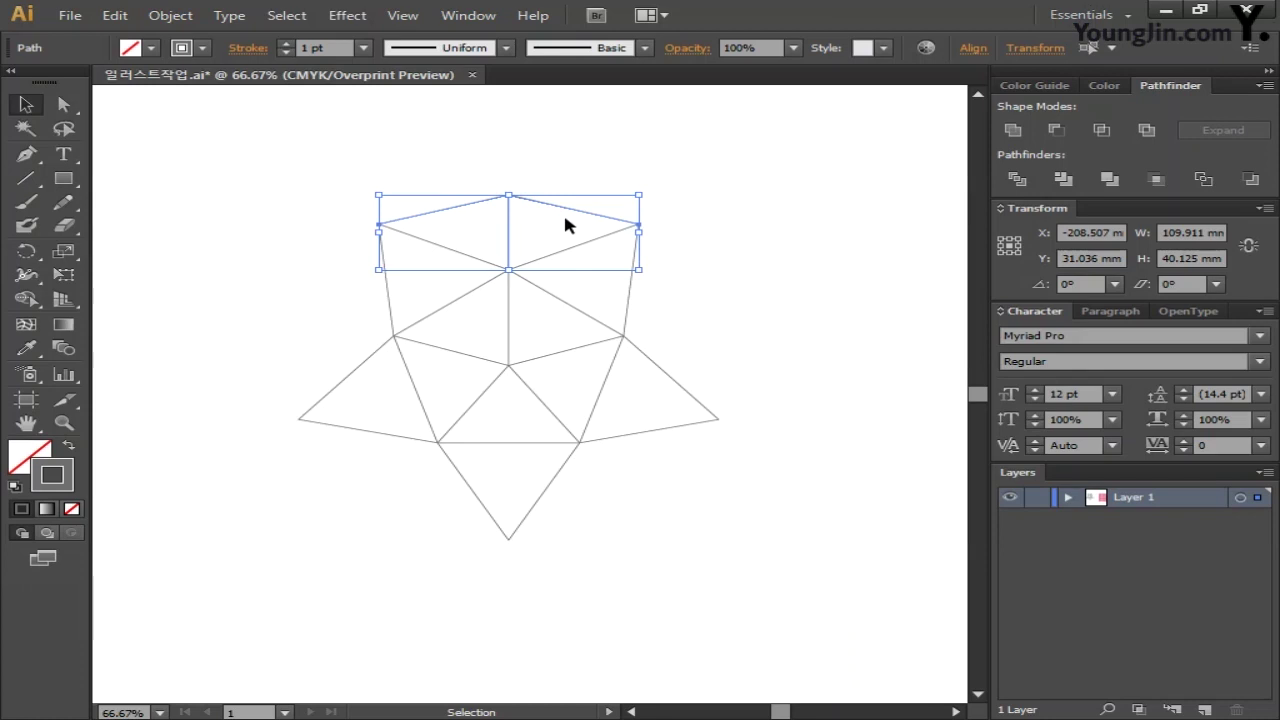
click(30, 254)
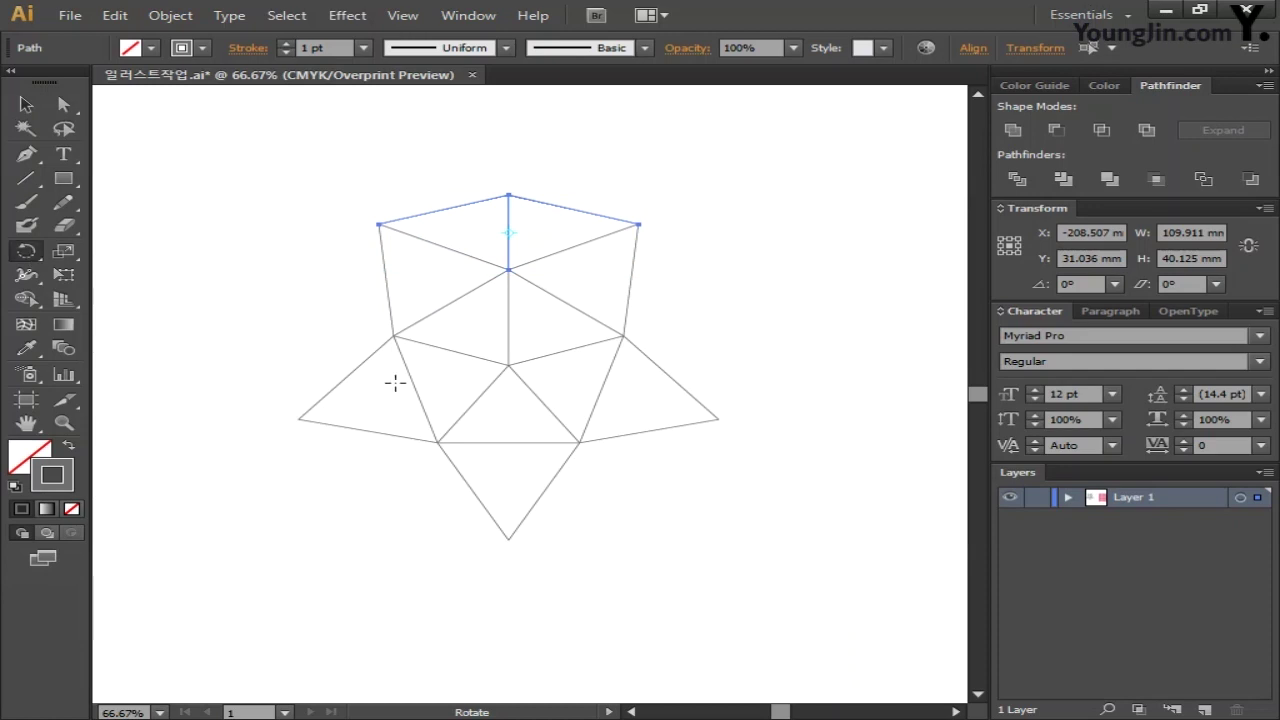
alt+click(508, 364)
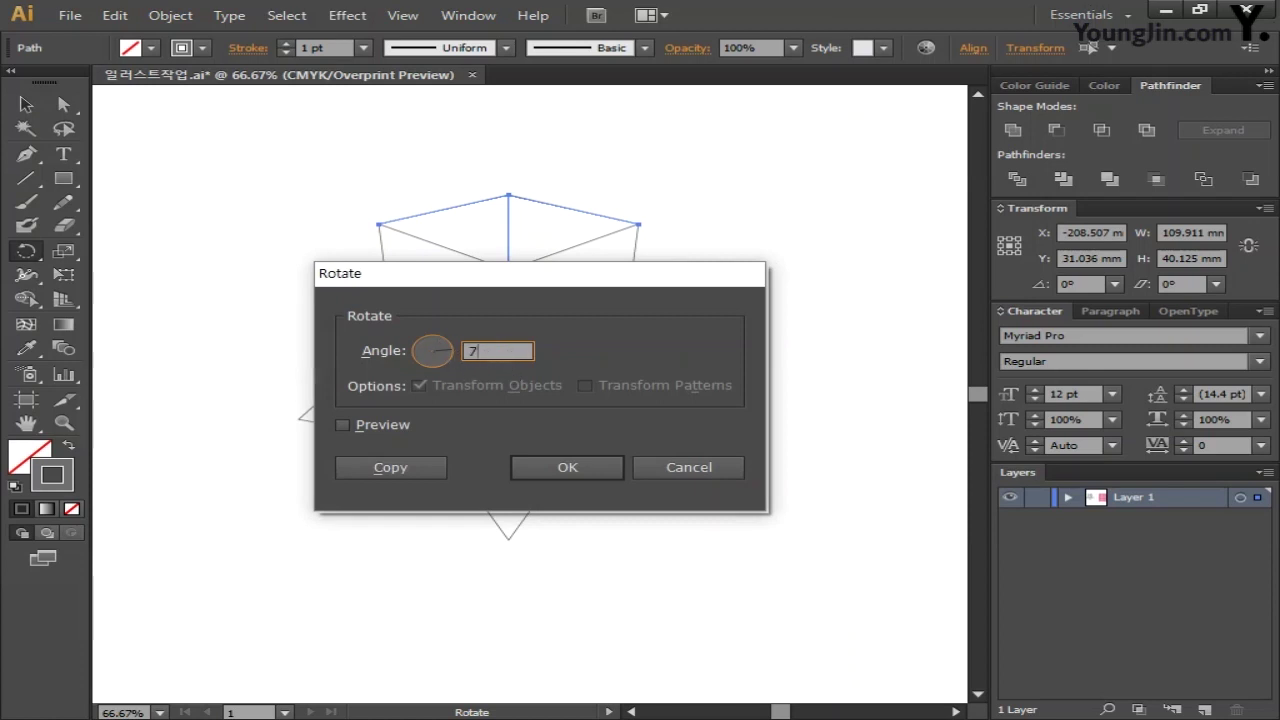
click(410, 467)
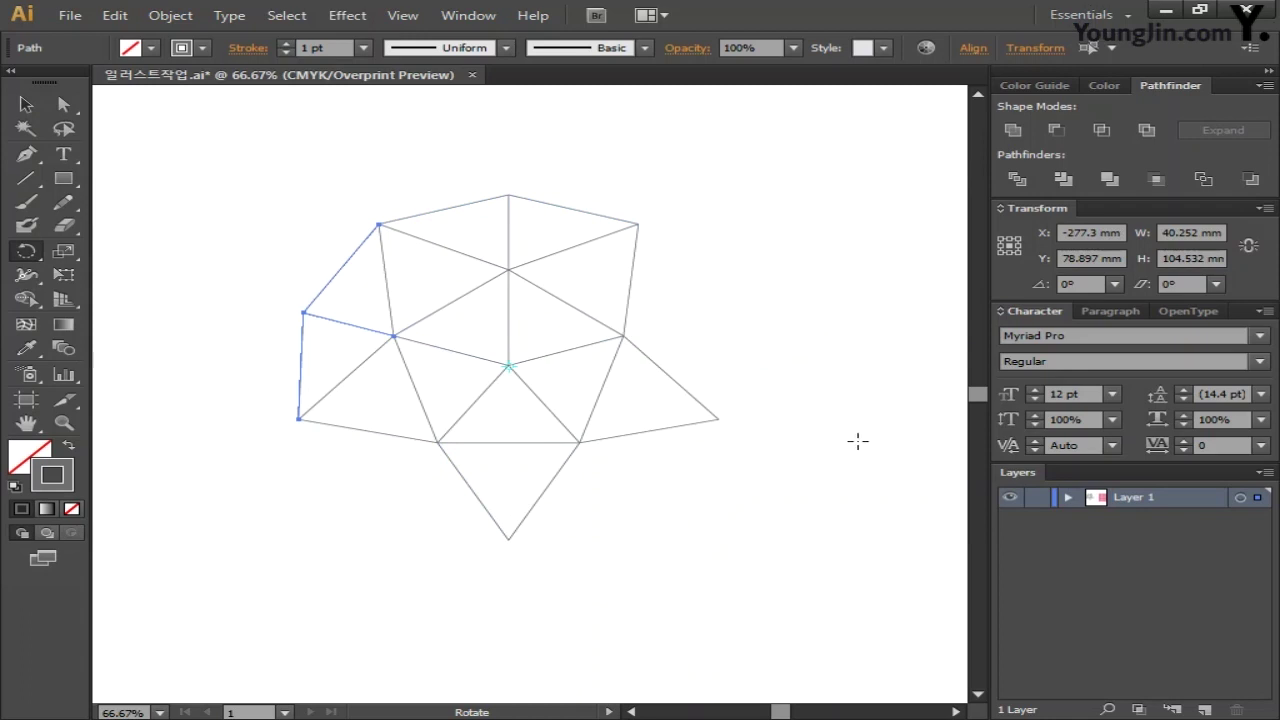
key(ctrl+d)
key(ctrl+d)
key(ctrl+d)
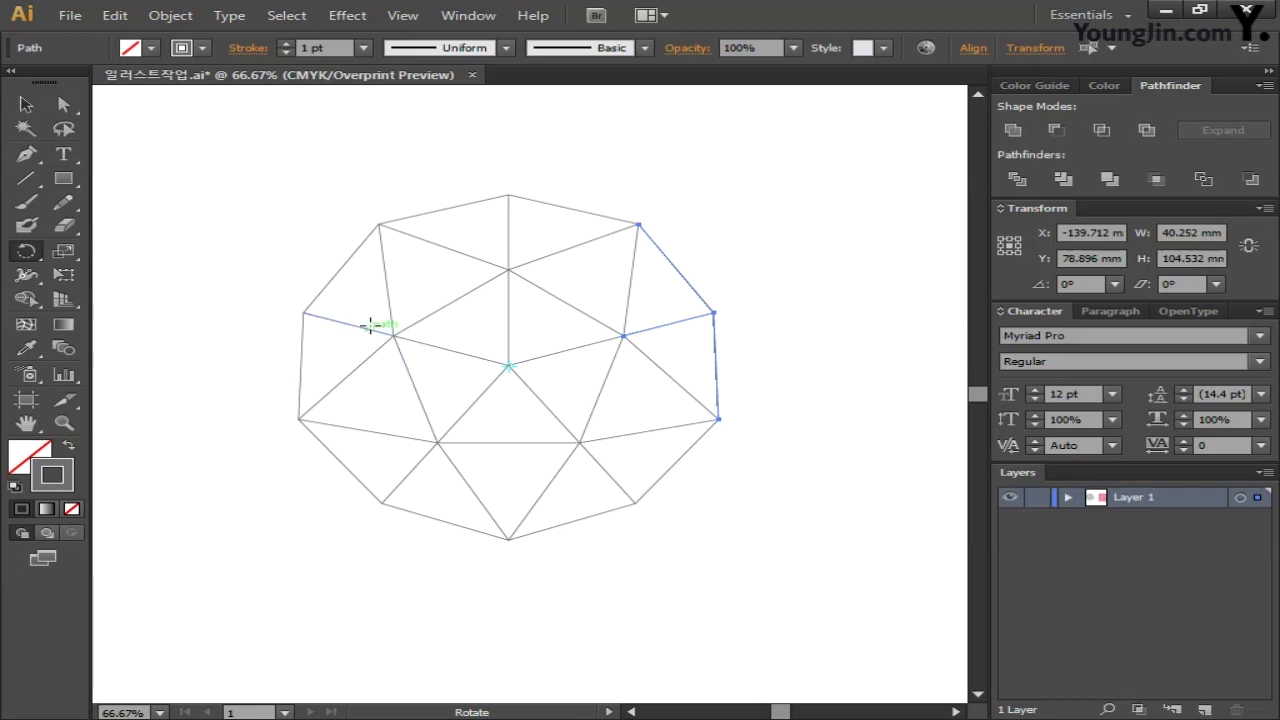
Draw a vertical line about 21 mm long rising from the top vertex of the outer polygon
key(ctrl+=)
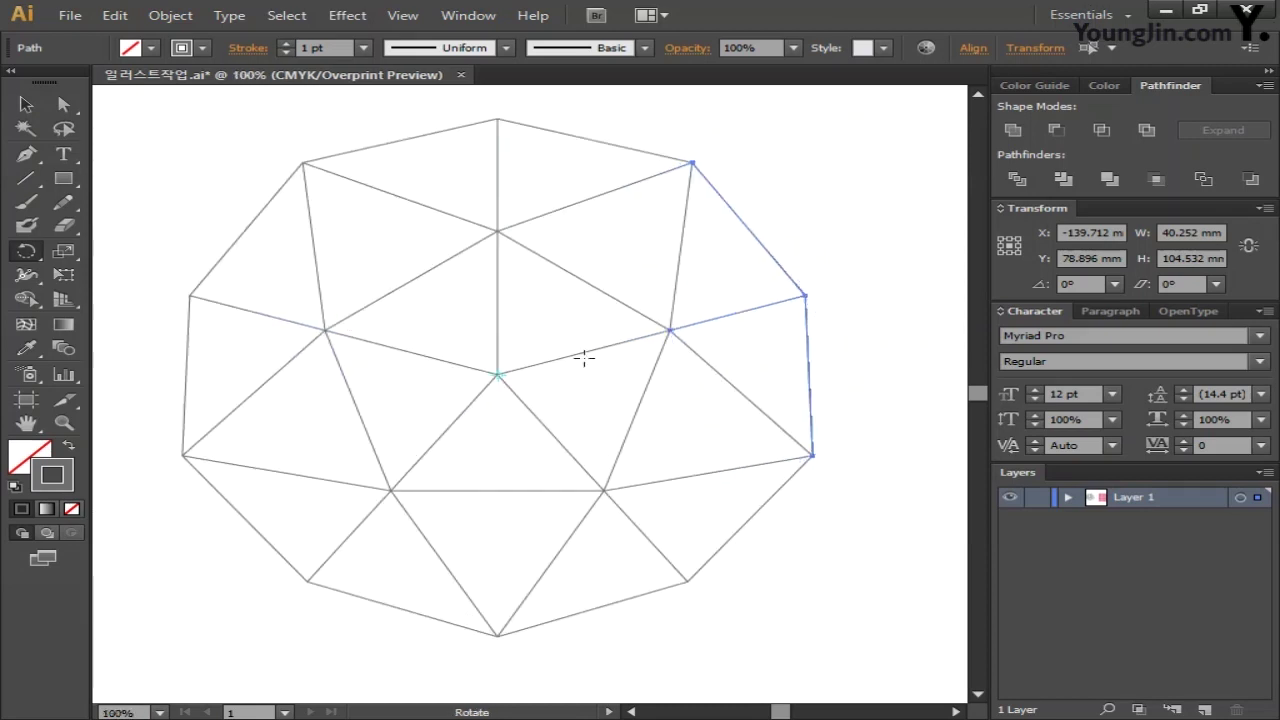
key(ctrl+=)
scroll(627, 362, up, 2)
click(631, 712)
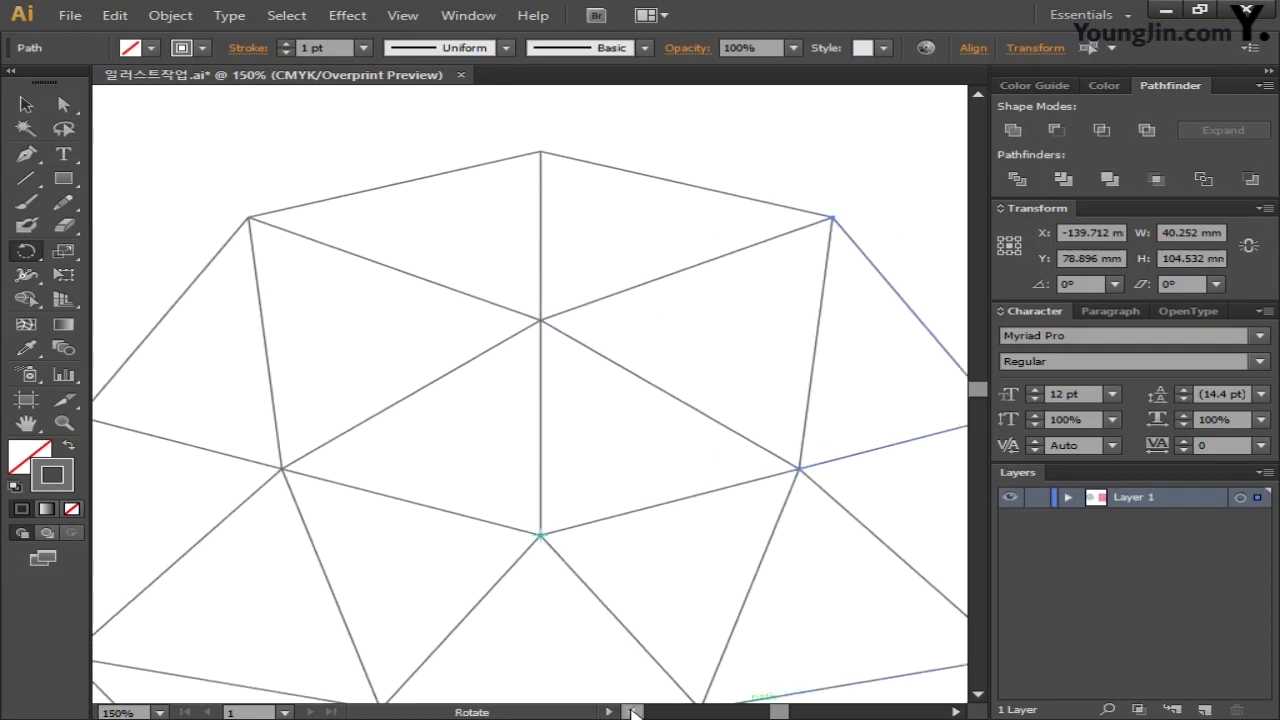
click(631, 712)
click(631, 712)
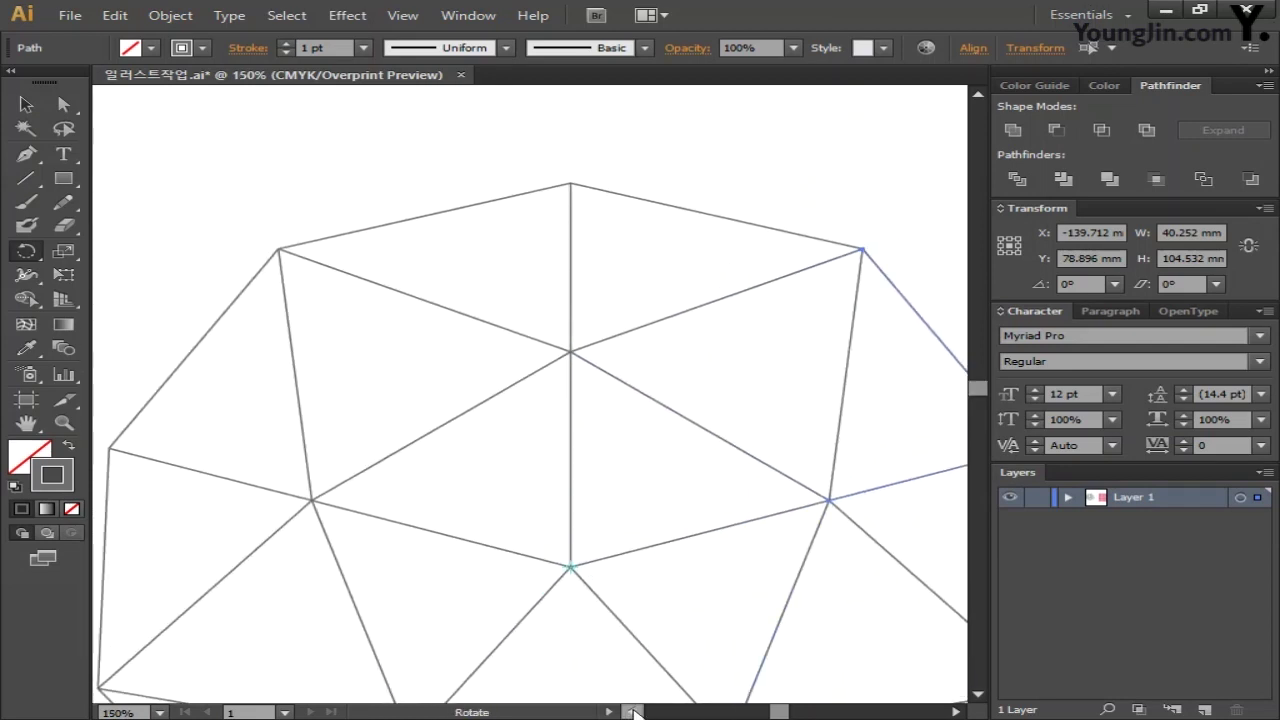
scroll(680, 621, up, 2)
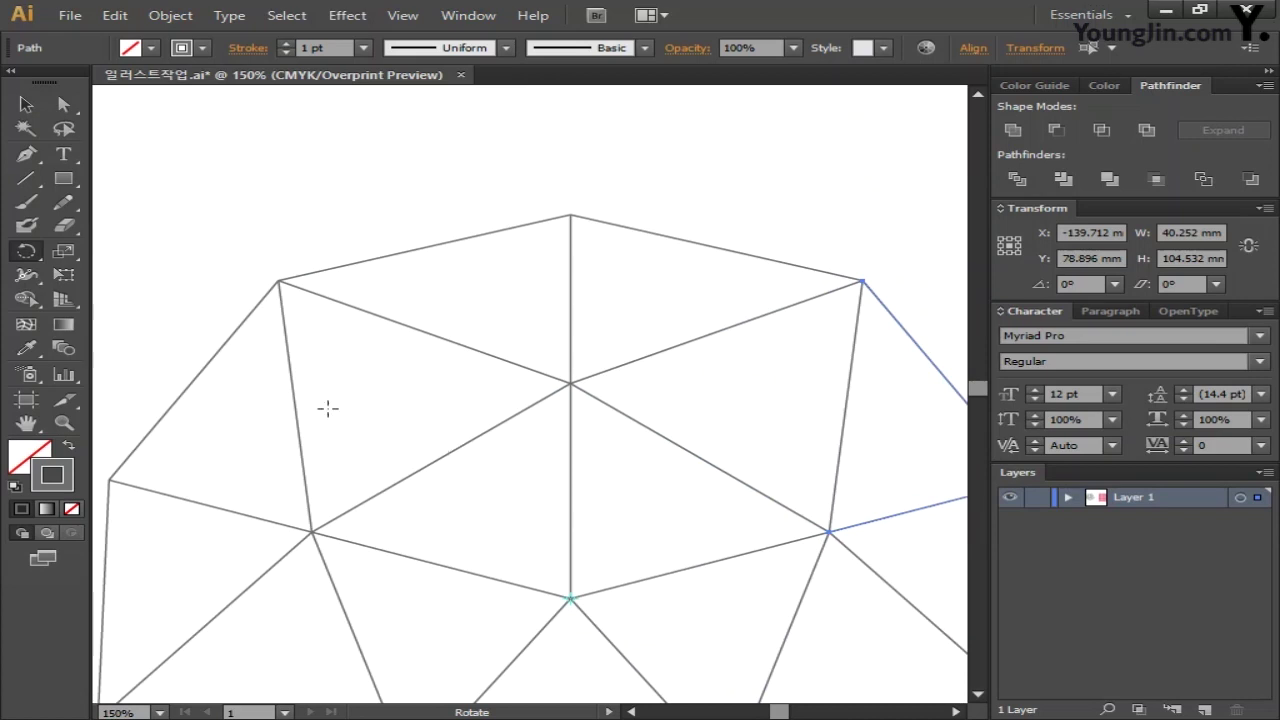
key(backslash)
drag(570, 128, 570, 214)
key(ctrl+minus)
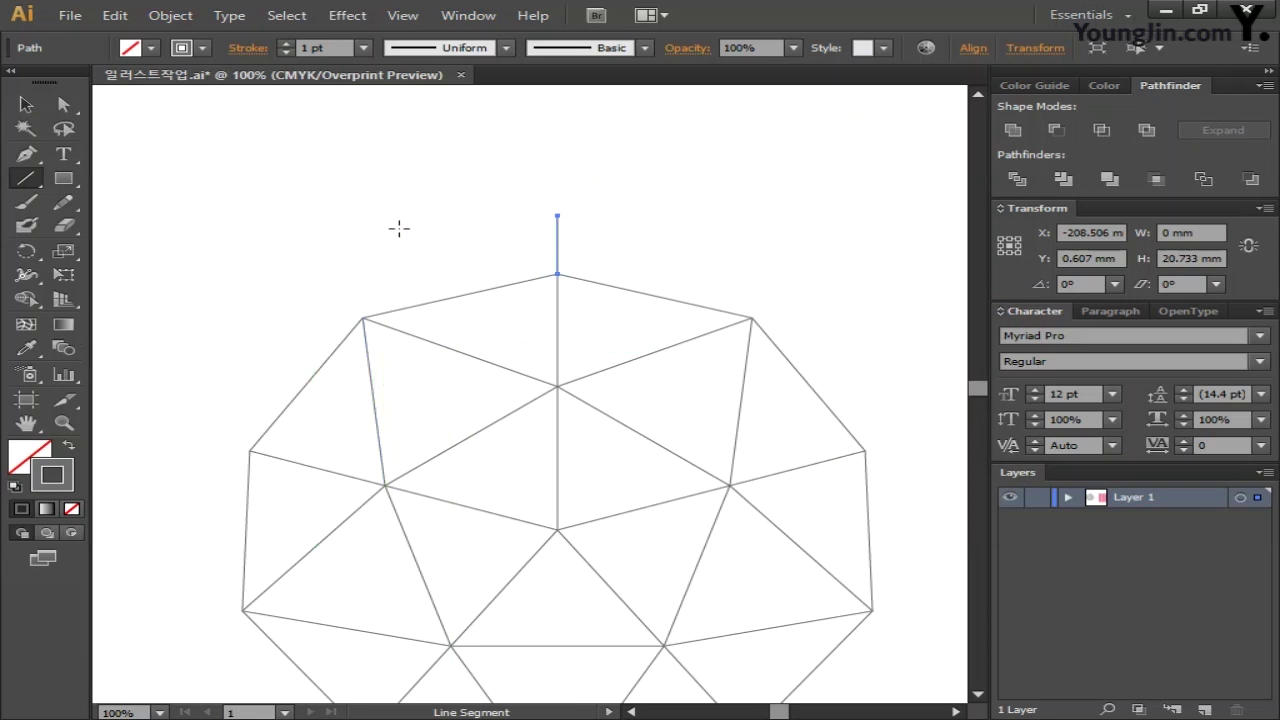
Draw a slanted line about 10 mm wide and 32 mm high from the upper-left outer vertex and reflect a copy across the figure's vertical center axis
drag(398, 229, 362, 318)
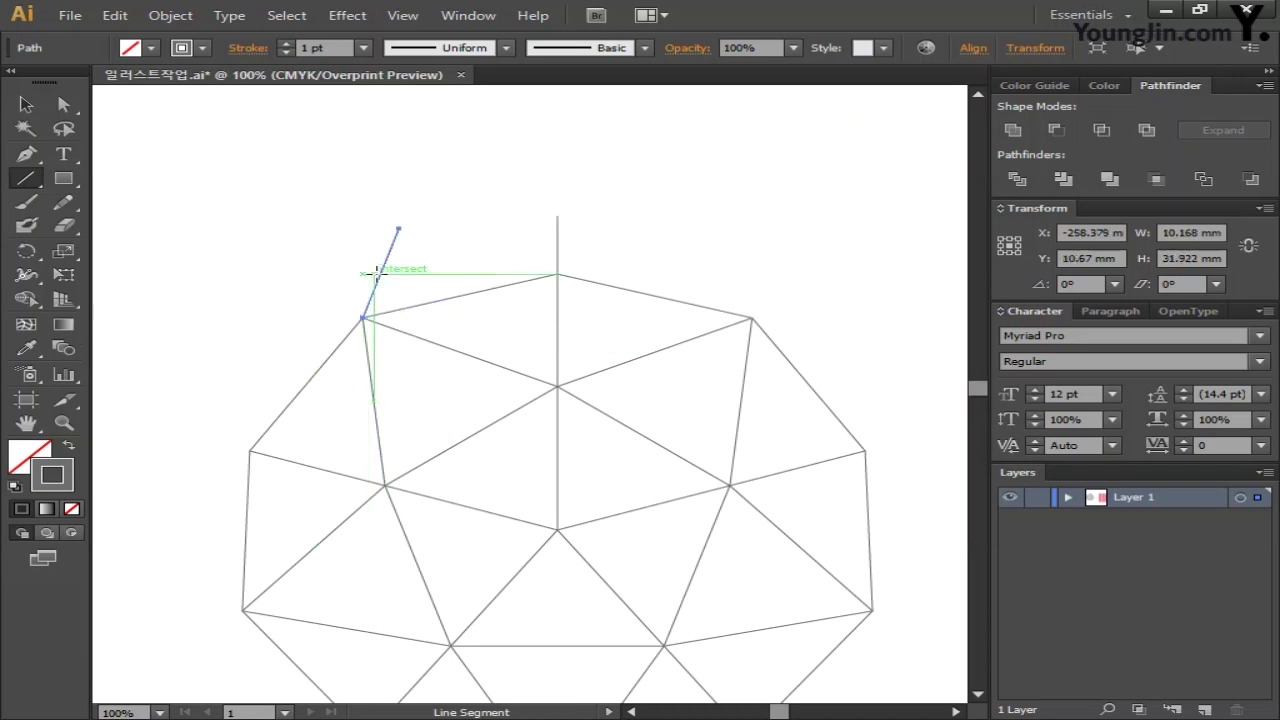
click(30, 251)
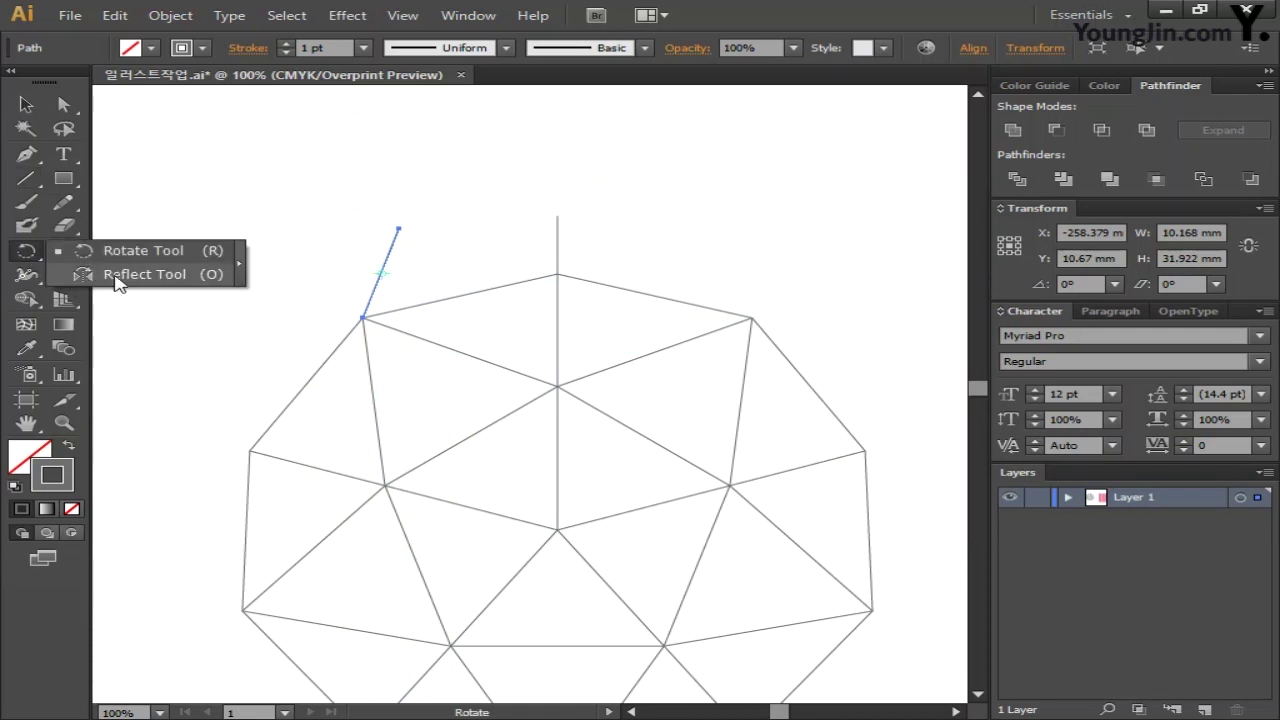
click(144, 274)
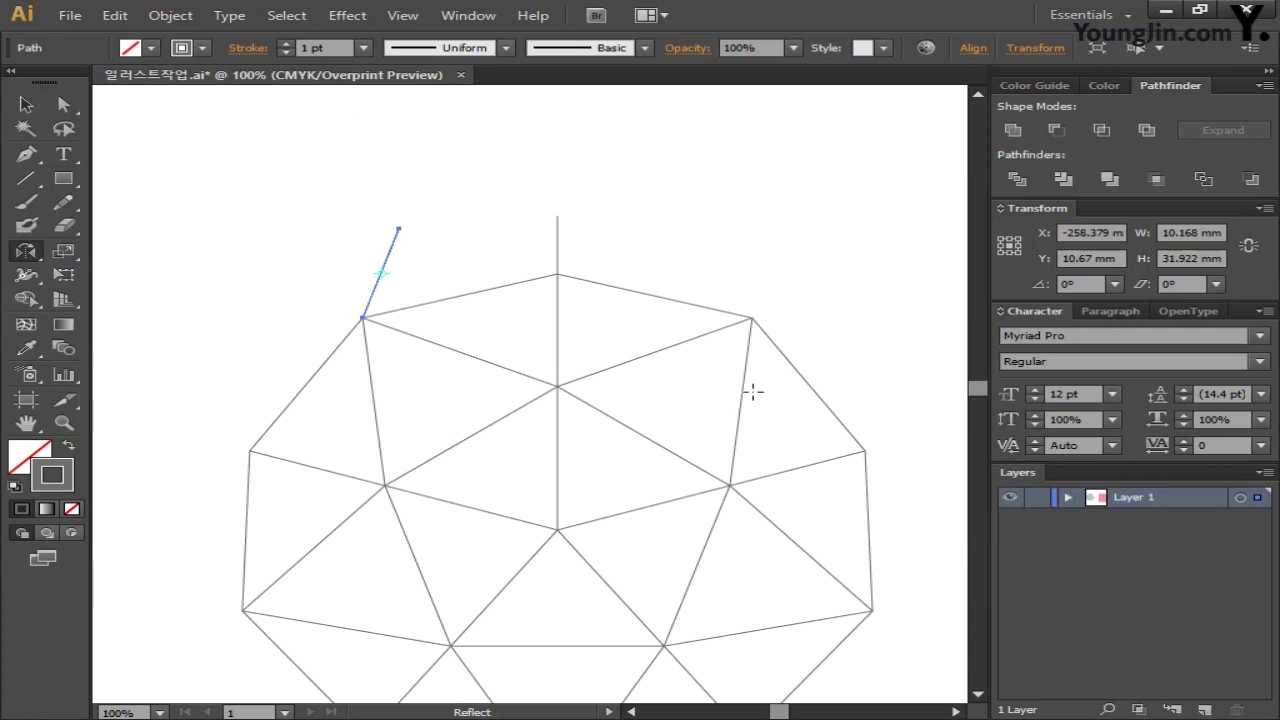
alt+click(557, 276)
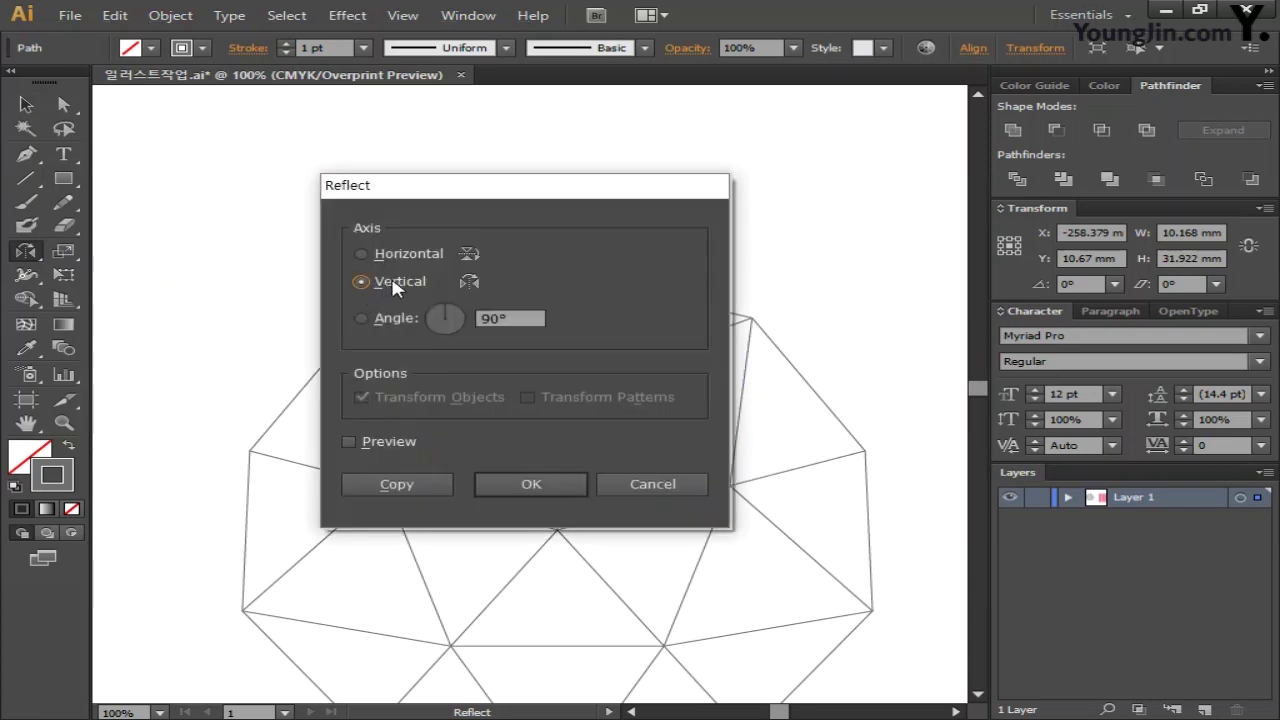
click(397, 486)
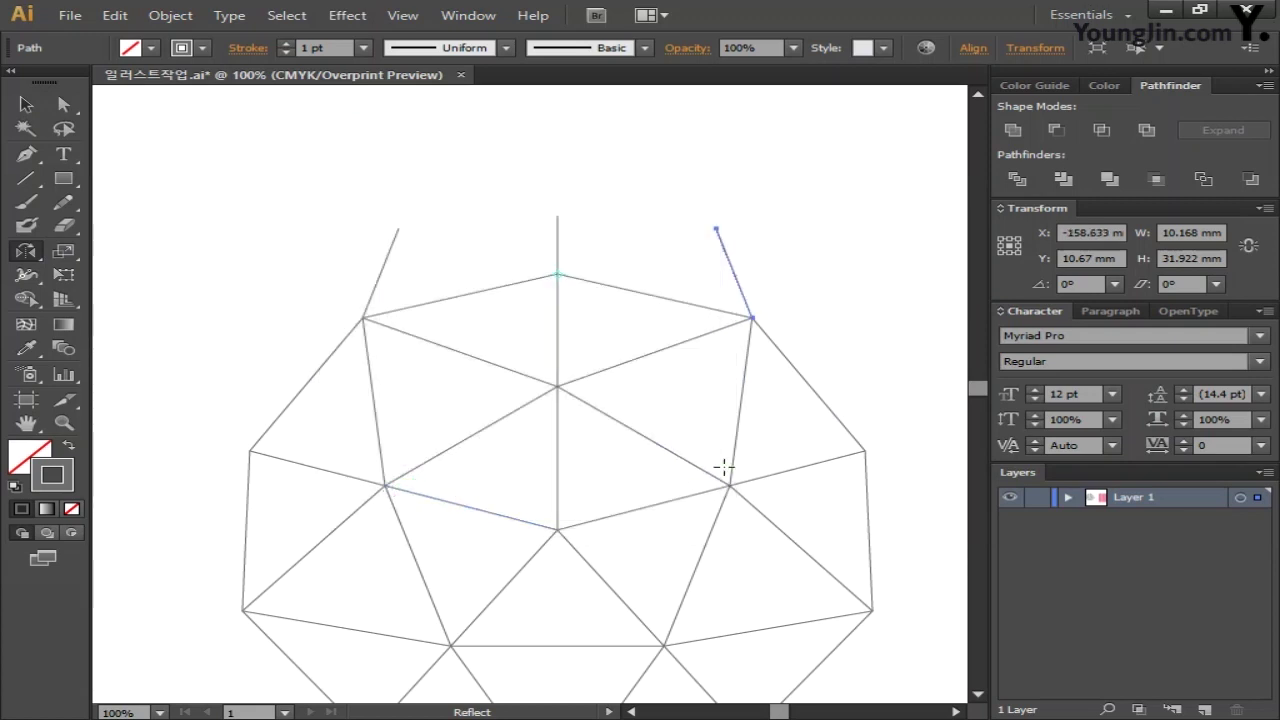
Connect the free ends of both slanted lines to the upper and lower ends of the short vertical line with line segments
click(27, 181)
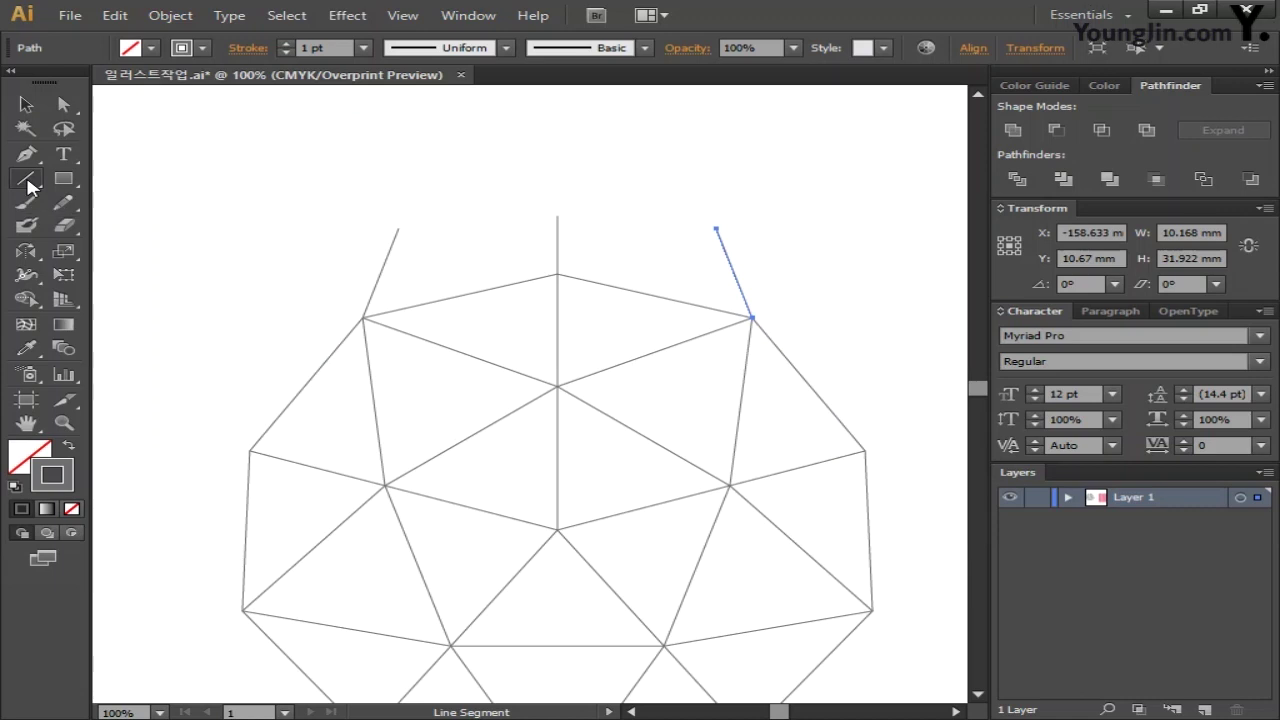
drag(398, 229, 557, 216)
mouse_move(557, 216)
mouse_down()
mouse_move(716, 229)
mouse_move(557, 272)
mouse_up()
drag(557, 272, 398, 229)
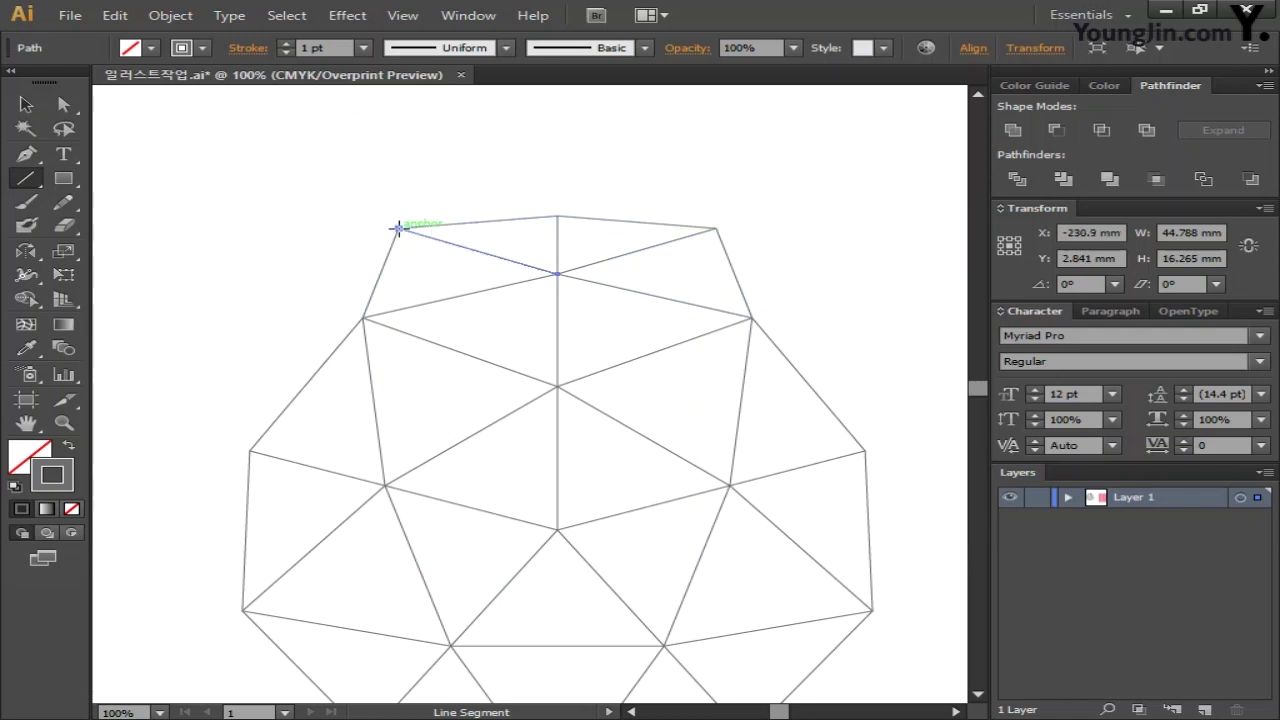
Rotate copies of the topmost group of lines around the figure's center by 72° until all five sides carry one
key(ctrl+minus)
key(ctrl+shift+a)
key(v)
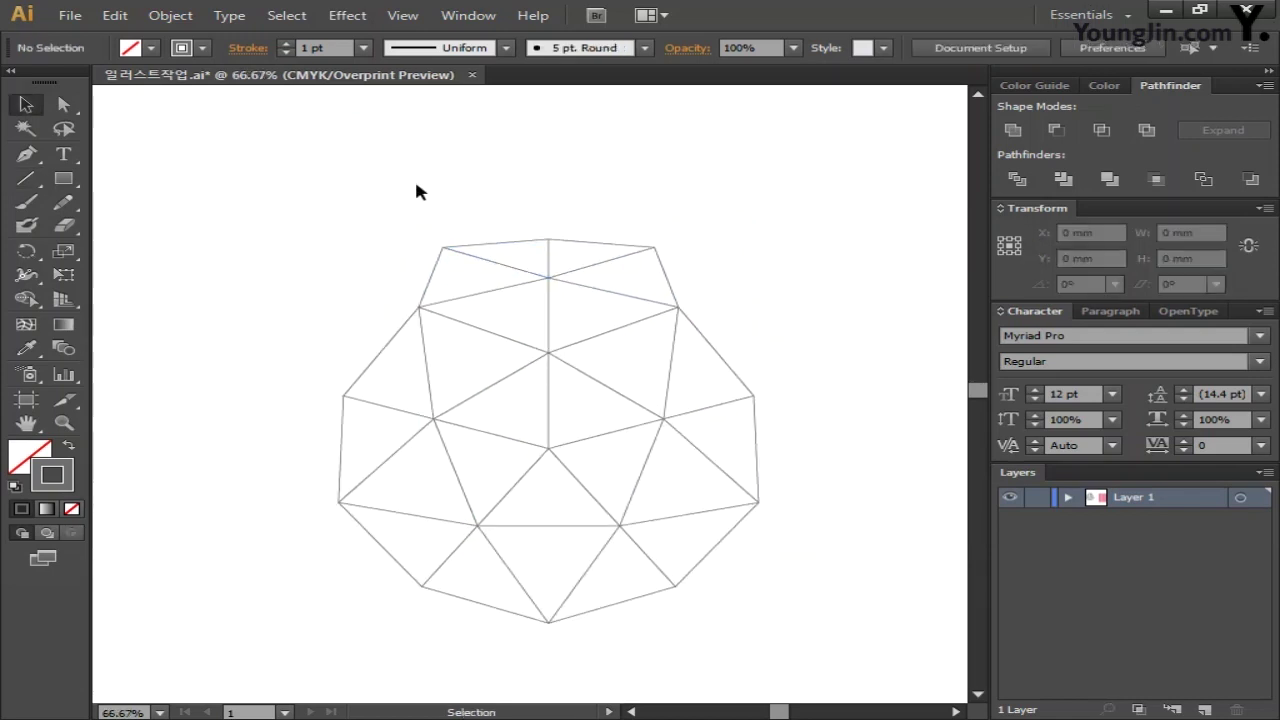
drag(411, 182, 683, 277)
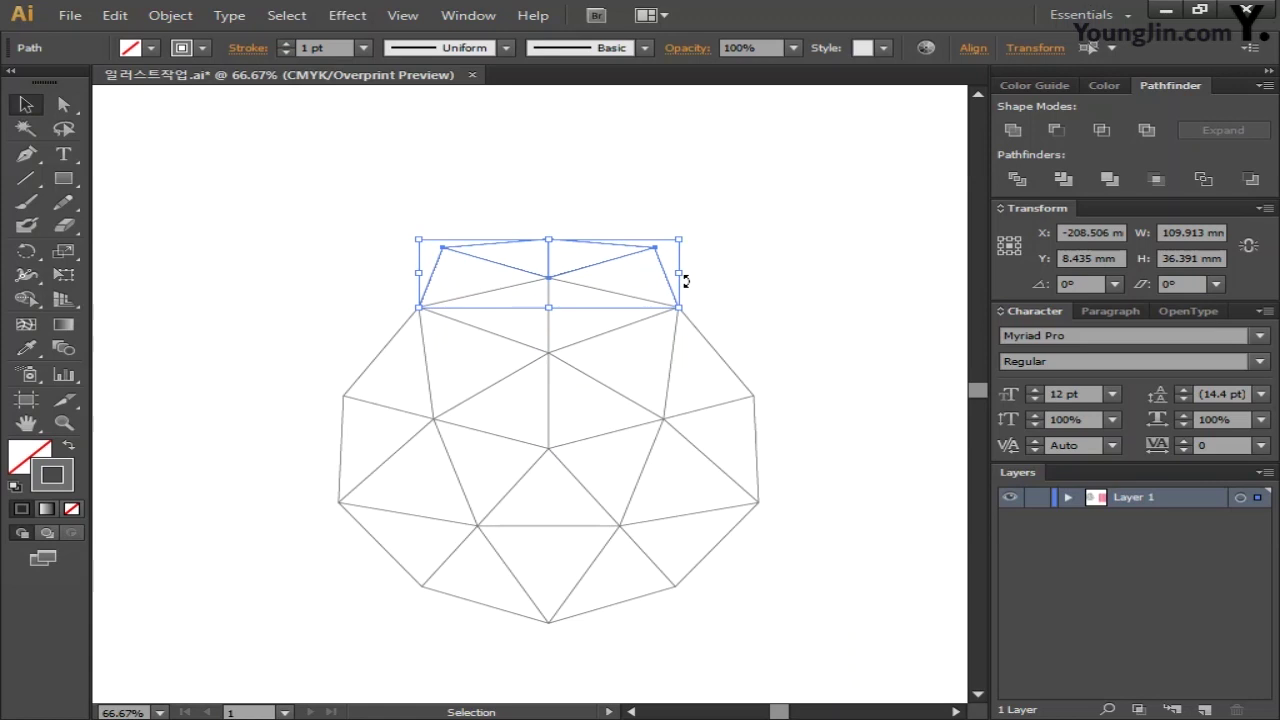
click(40, 251)
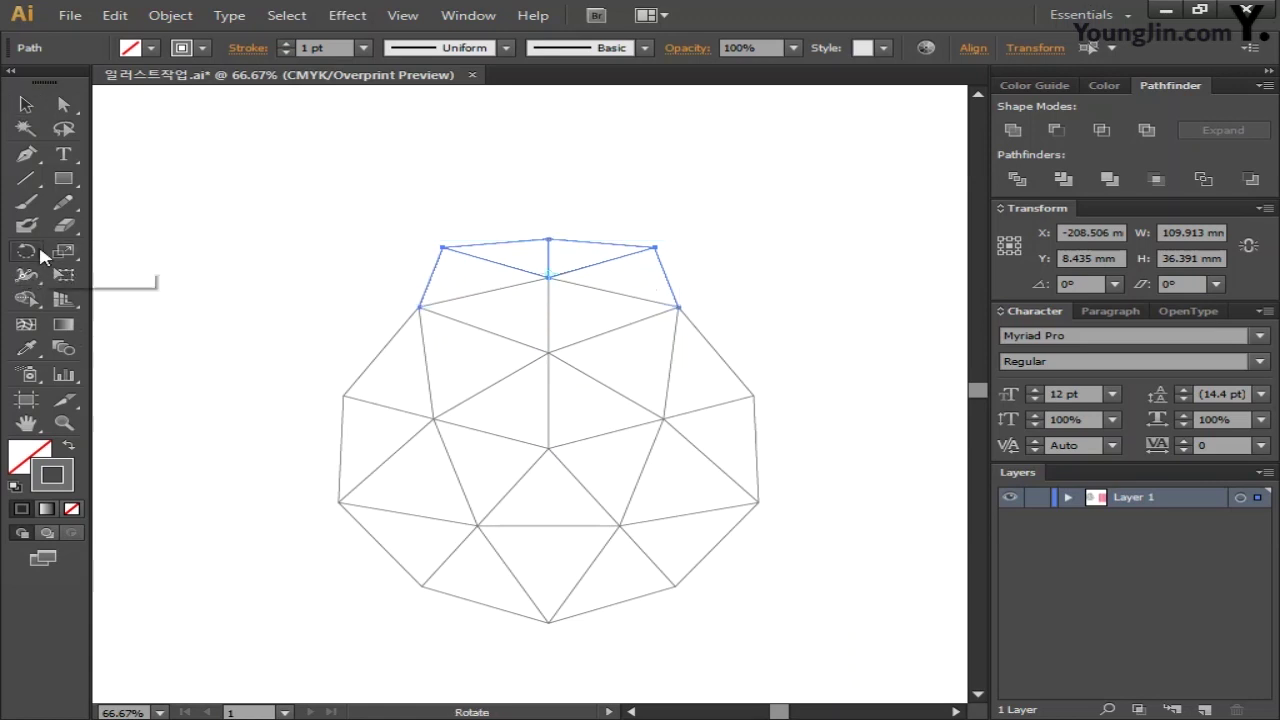
alt+click(549, 452)
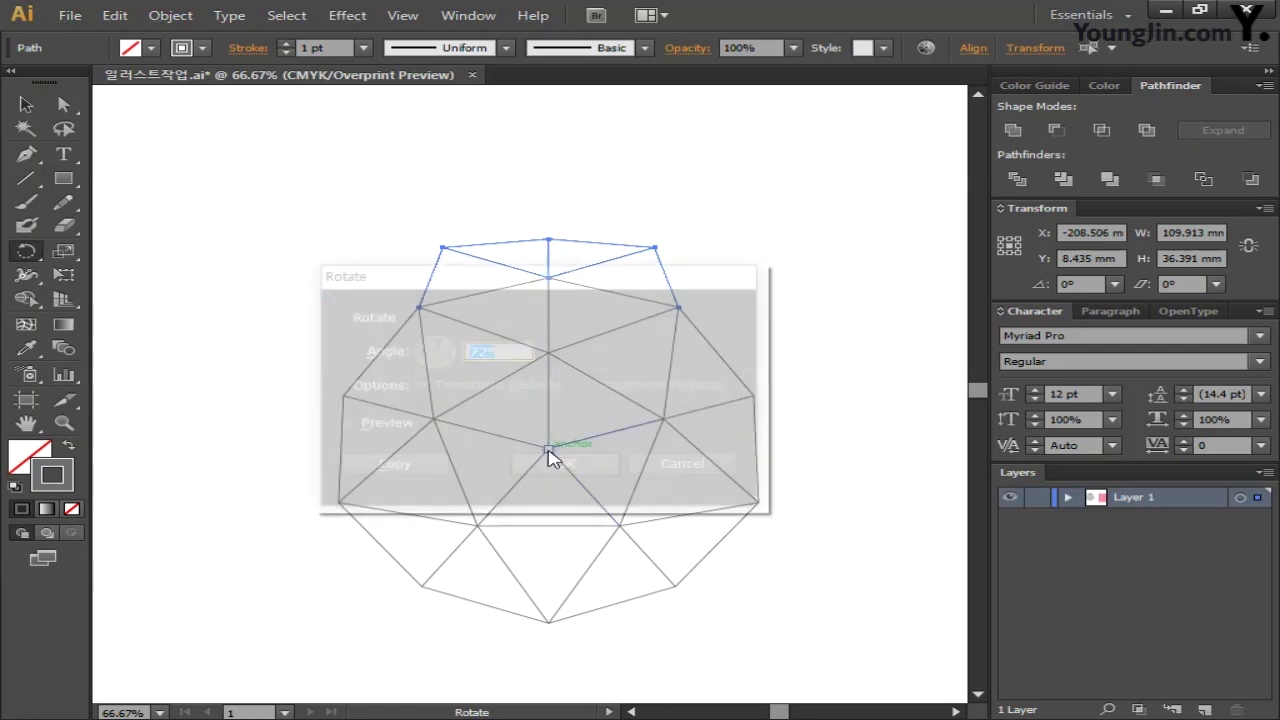
click(416, 468)
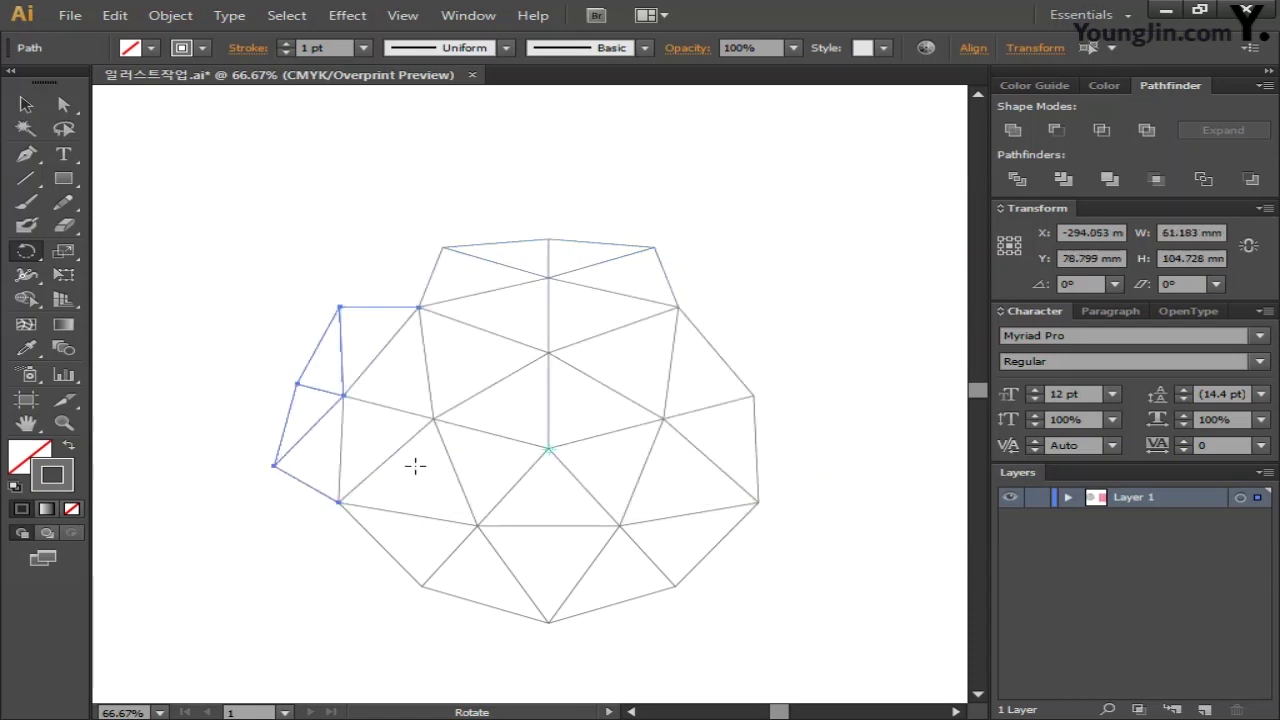
key(ctrl+d)
key(ctrl+d)
key(ctrl+d)
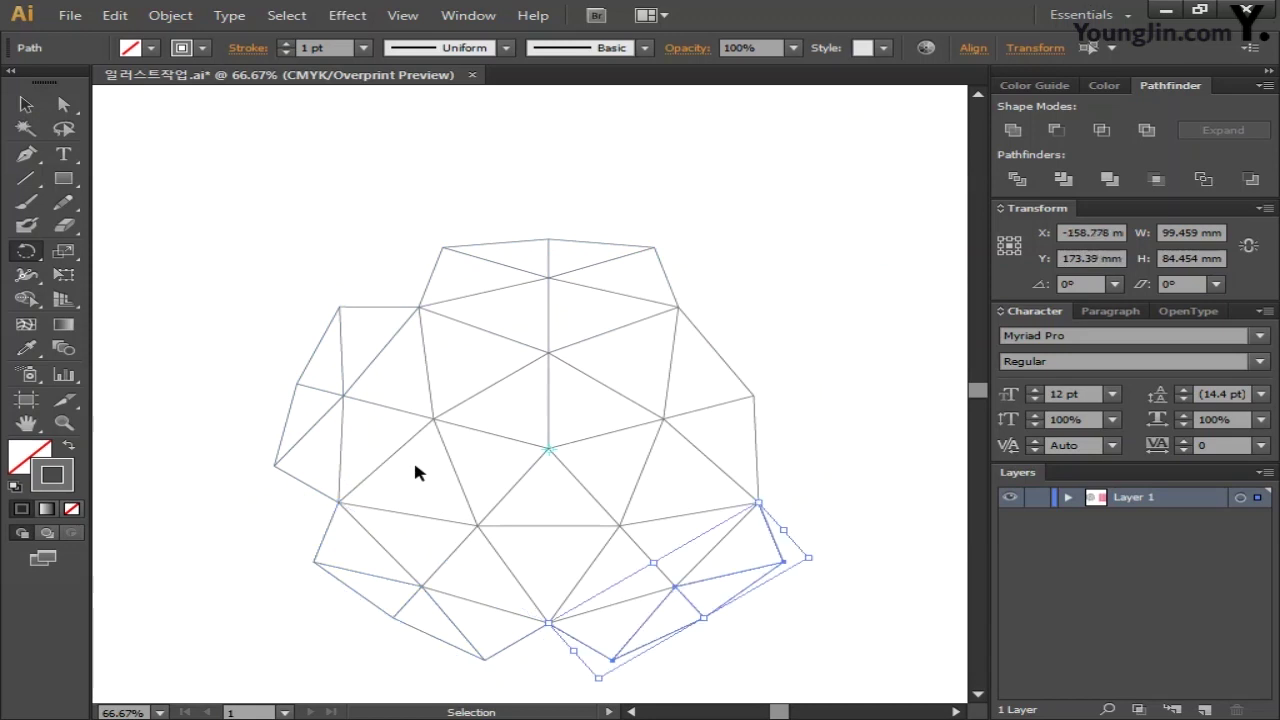
scroll(890, 360, down, 1)
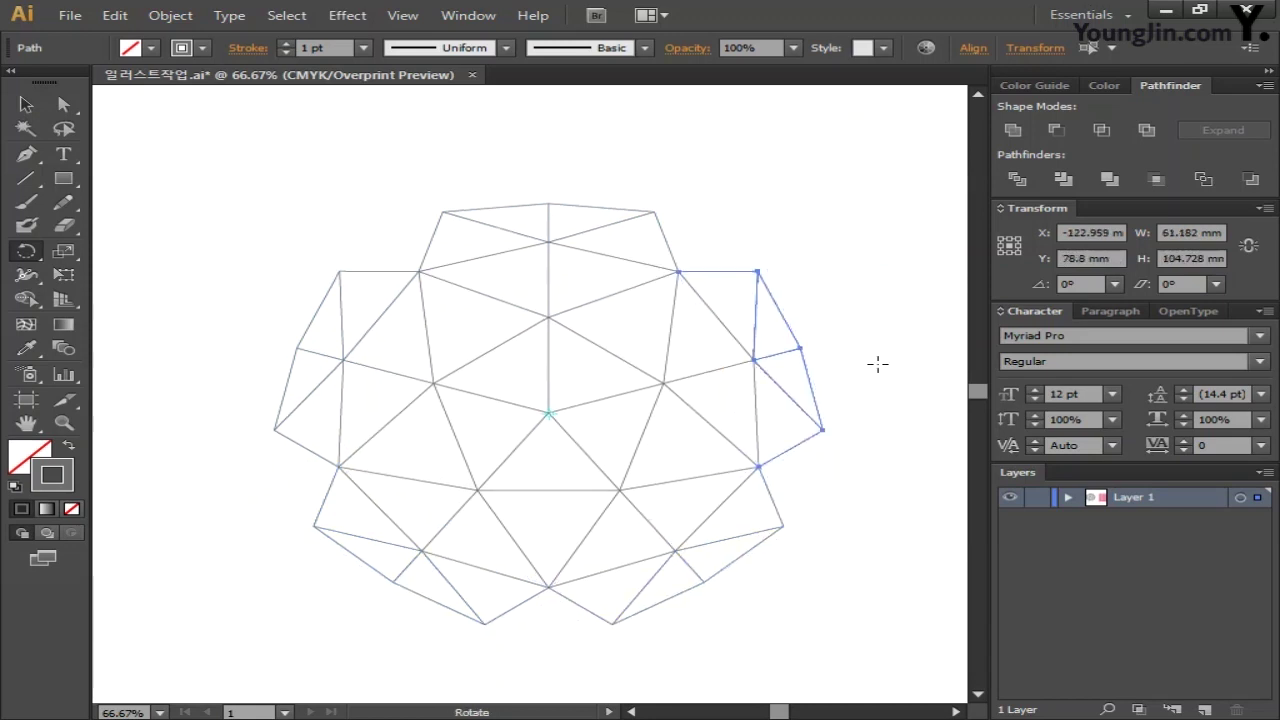
Close the five gaps between neighbouring outer groups with line segments joining their facing corner points
click(26, 177)
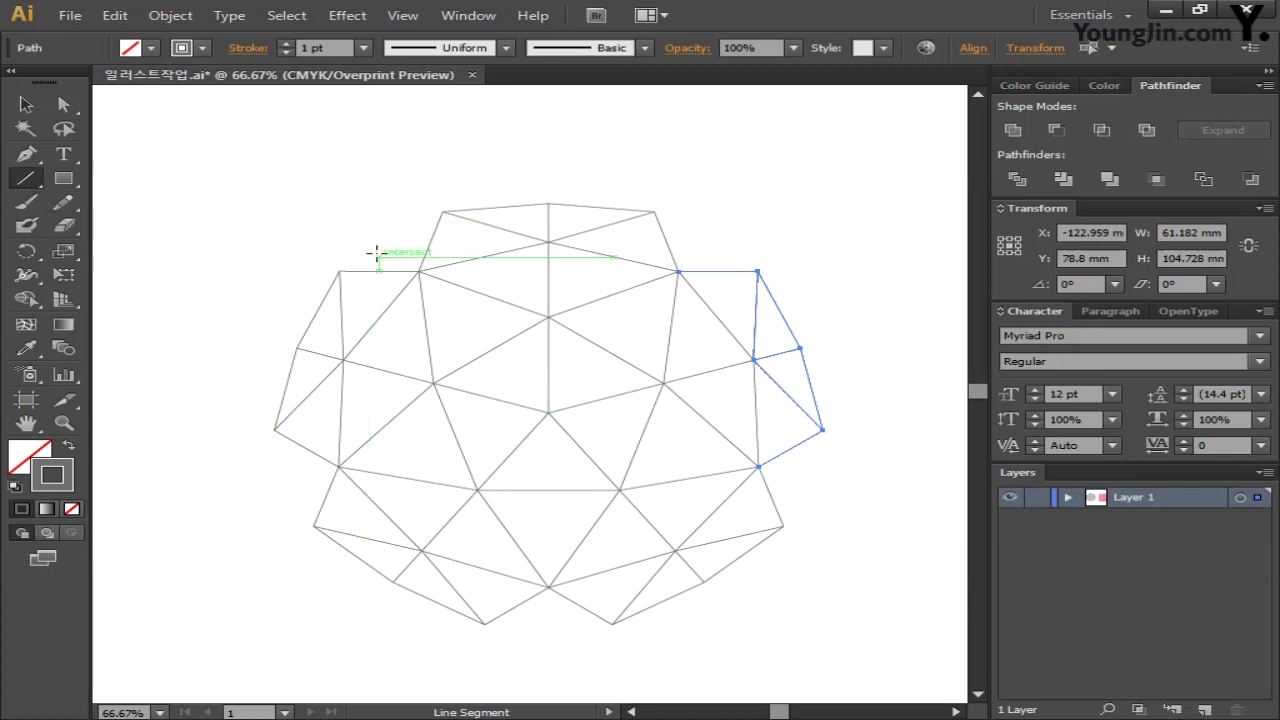
drag(441, 212, 340, 270)
drag(275, 428, 314, 526)
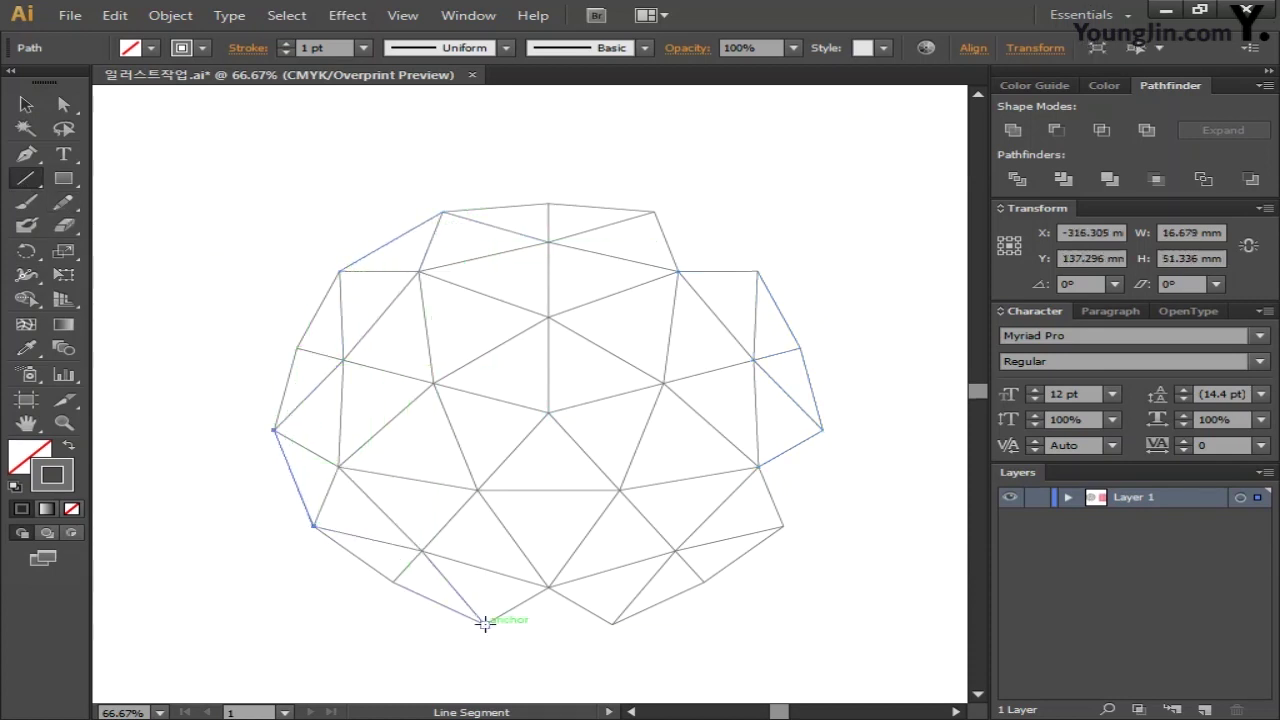
drag(485, 623, 612, 624)
drag(783, 525, 822, 430)
drag(757, 270, 655, 212)
scroll(812, 183, down, 1)
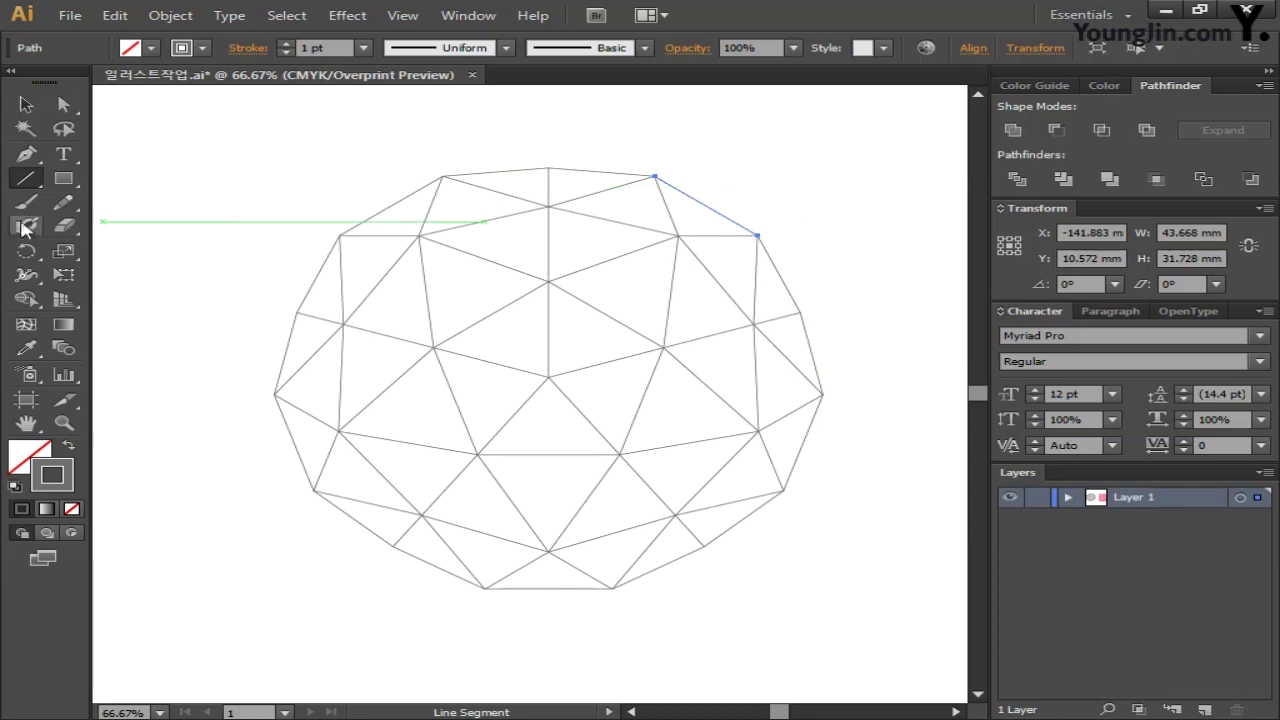
Create a 15-sided polygon with a 17.6389 mm radius centered on the figure's center
drag(58, 181, 140, 257)
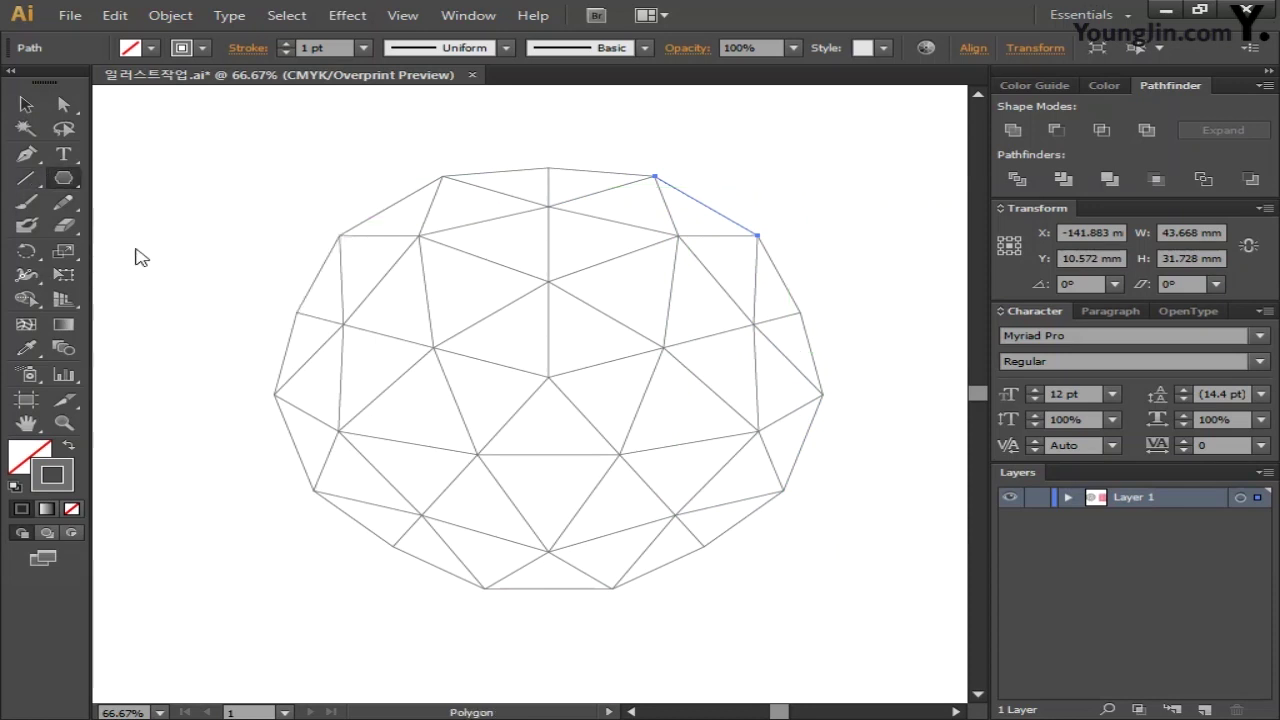
click(398, 315)
drag(933, 311, 614, 220)
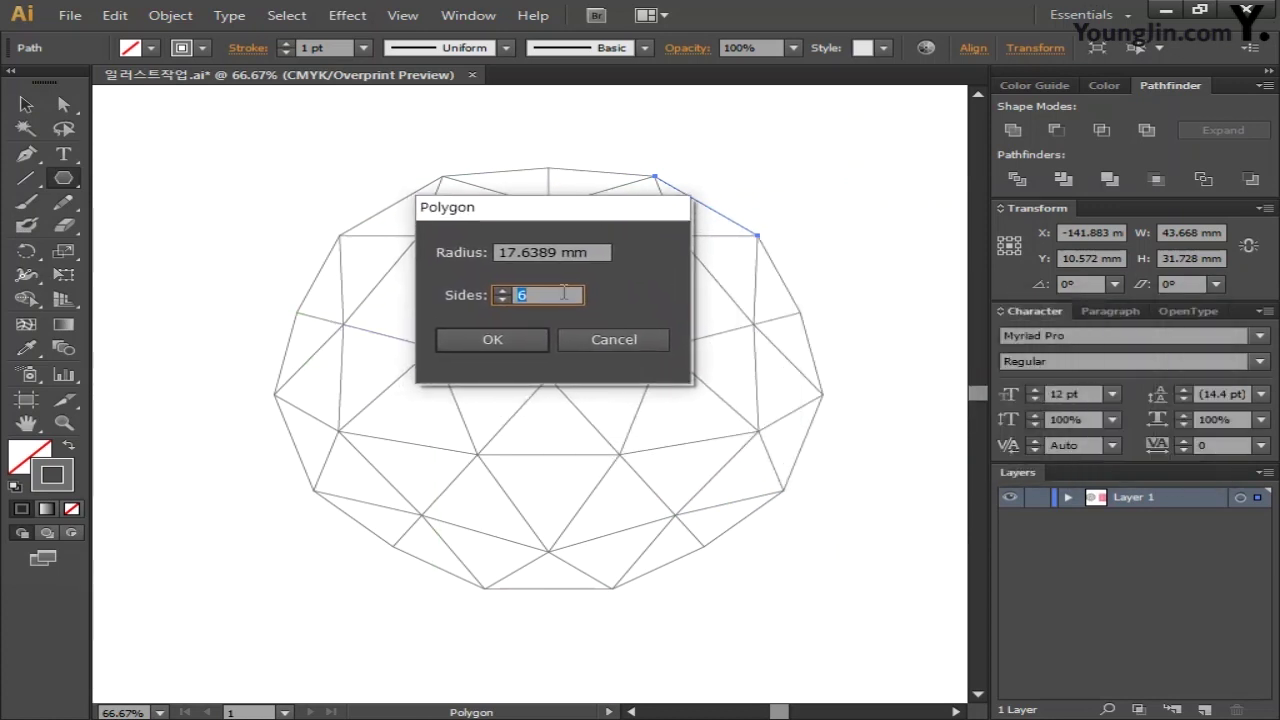
text(15)
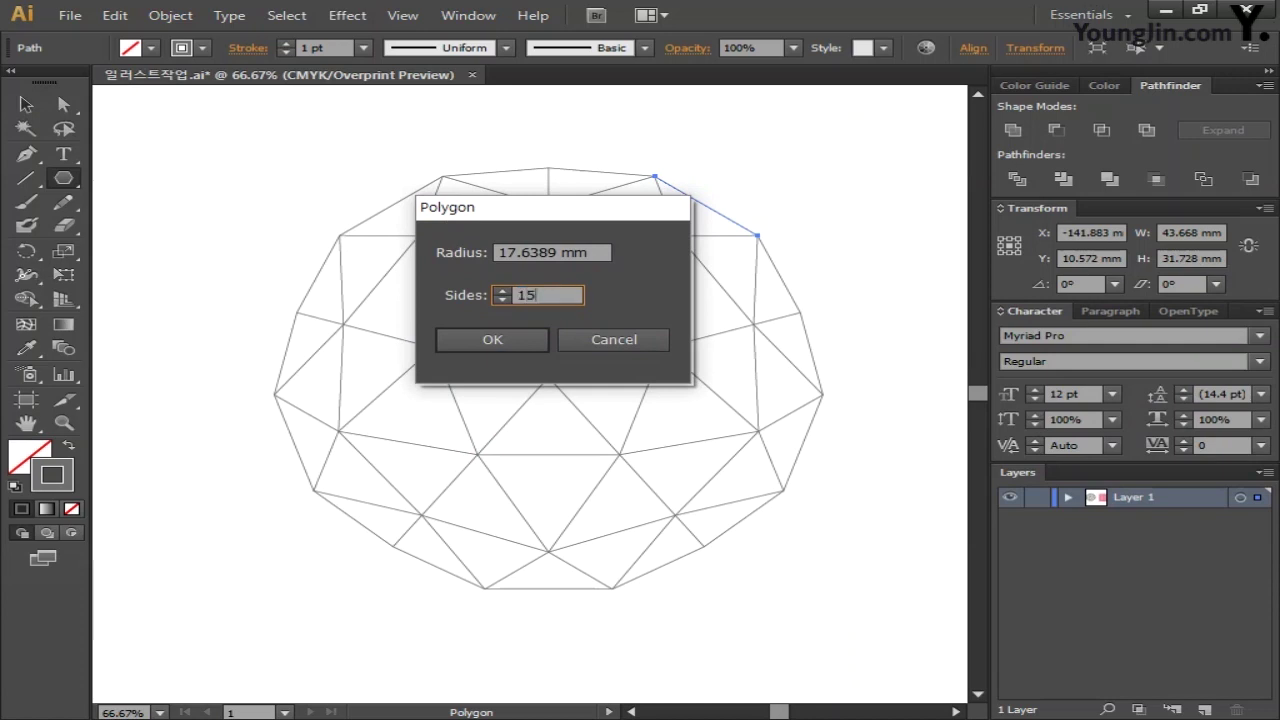
click(495, 339)
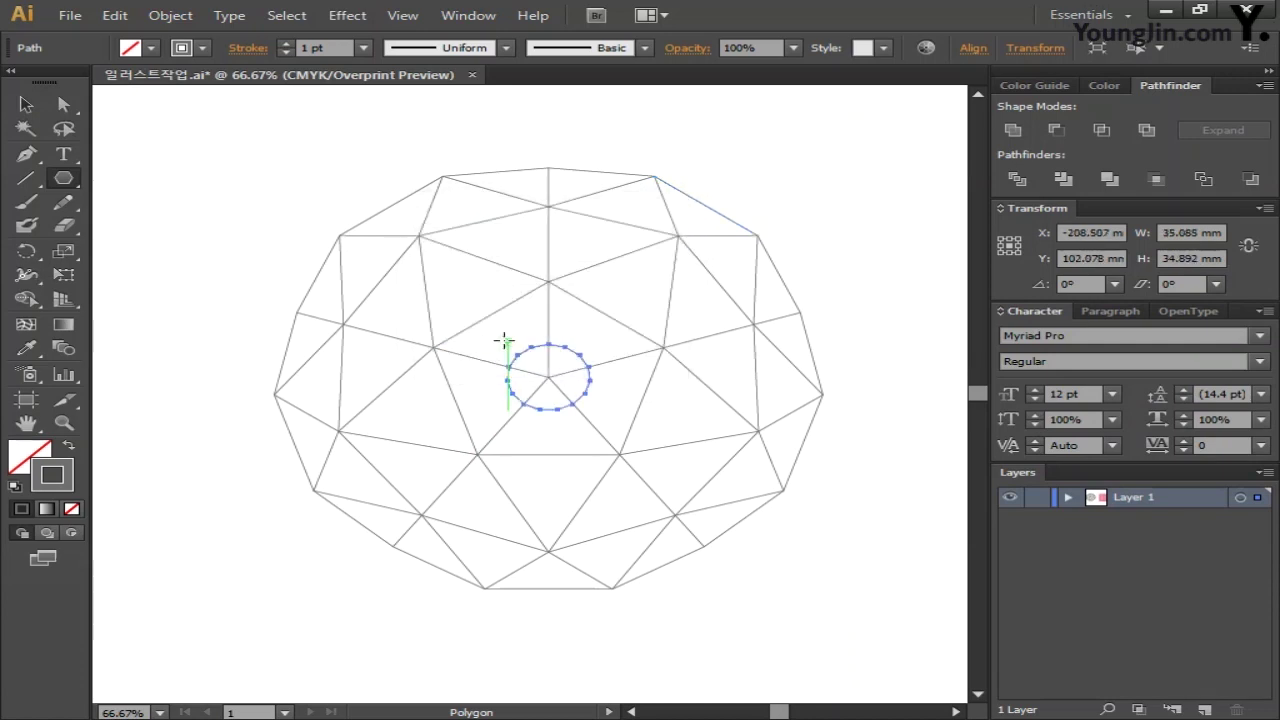
Enlarge the 15-sided polygon from its center to about 251 by 250 mm so it surrounds the whole figure
key(v)
scroll(560, 510, right, 2)
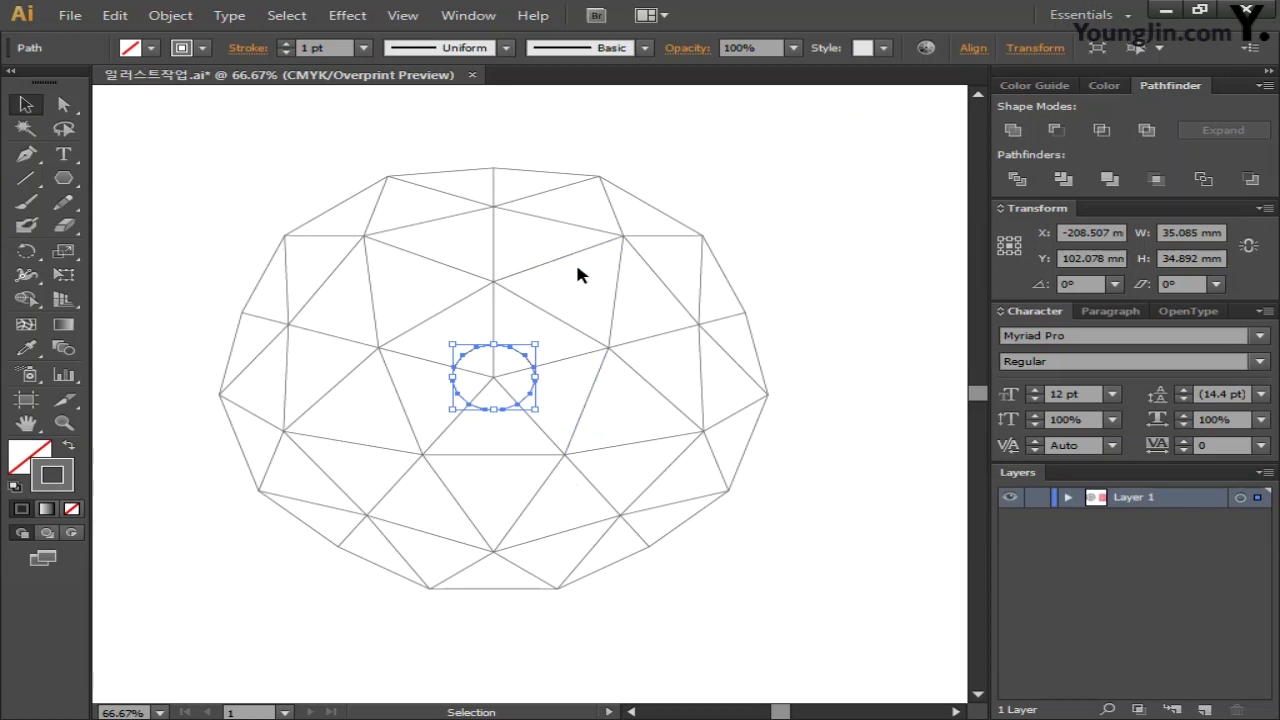
drag(541, 343, 837, 148)
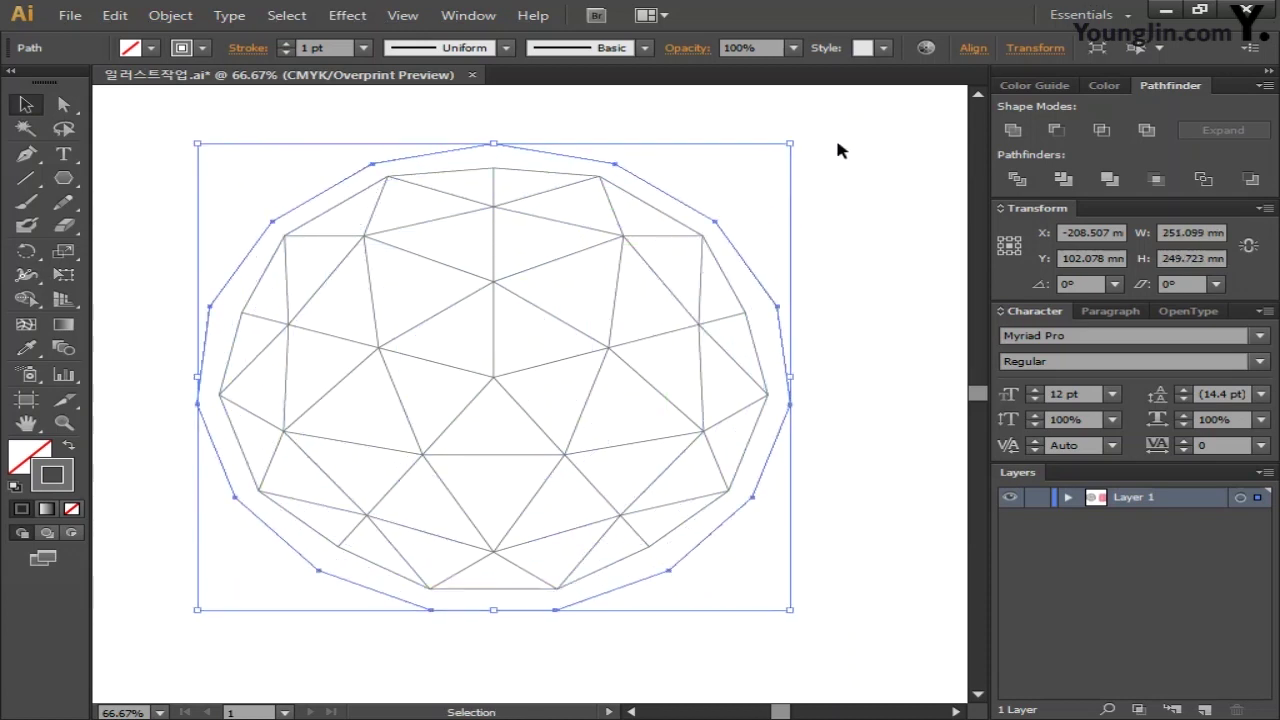
Rotate the outer 15-sided polygon by 12° around the figure's center
click(27, 255)
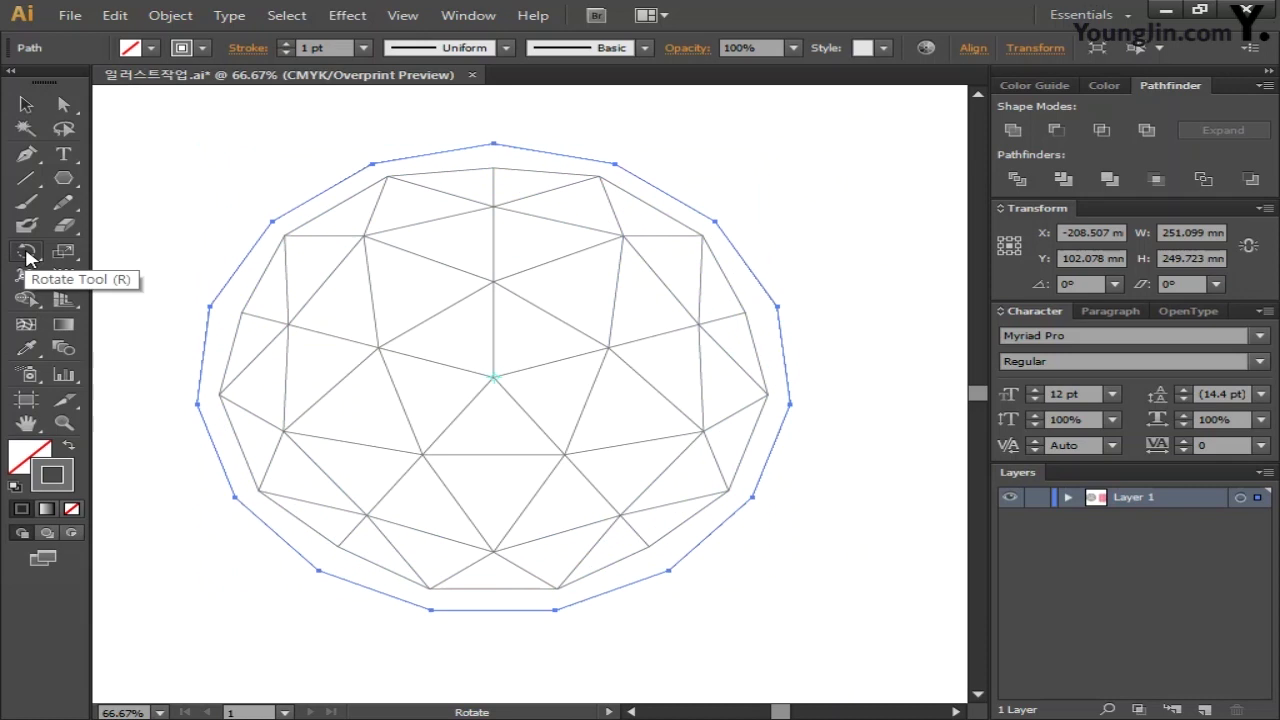
alt+click(497, 380)
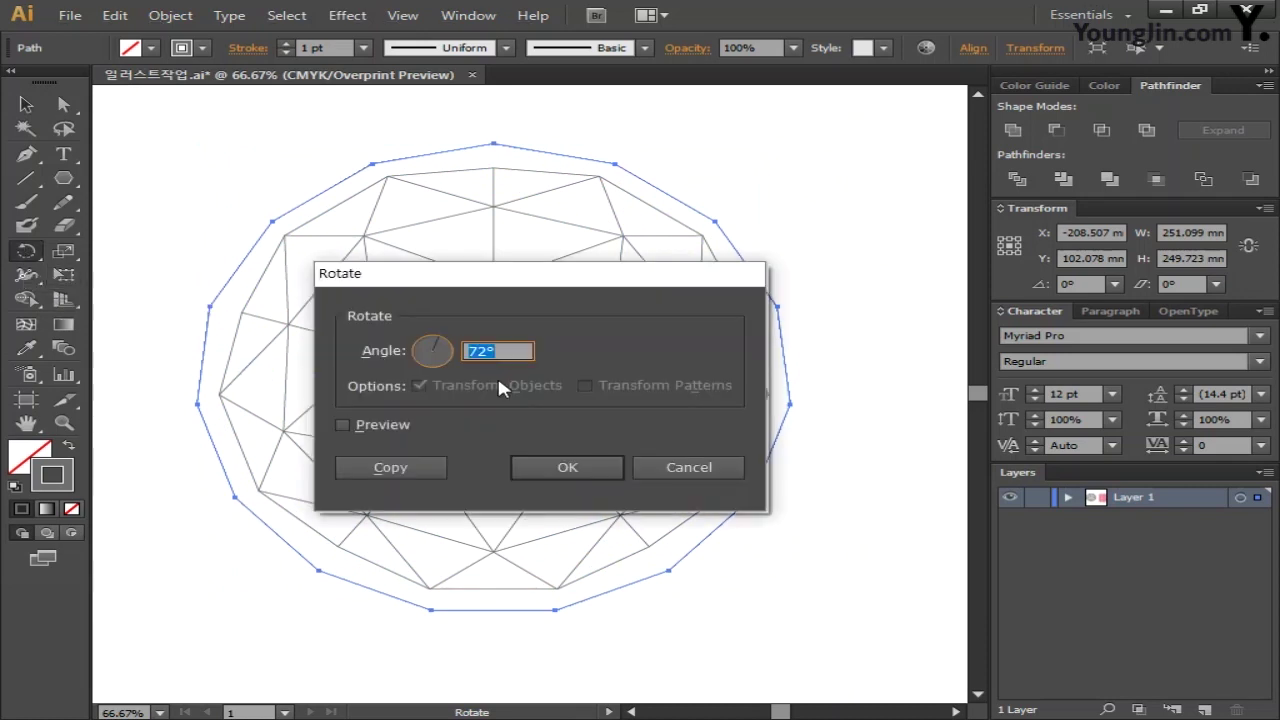
text(12)
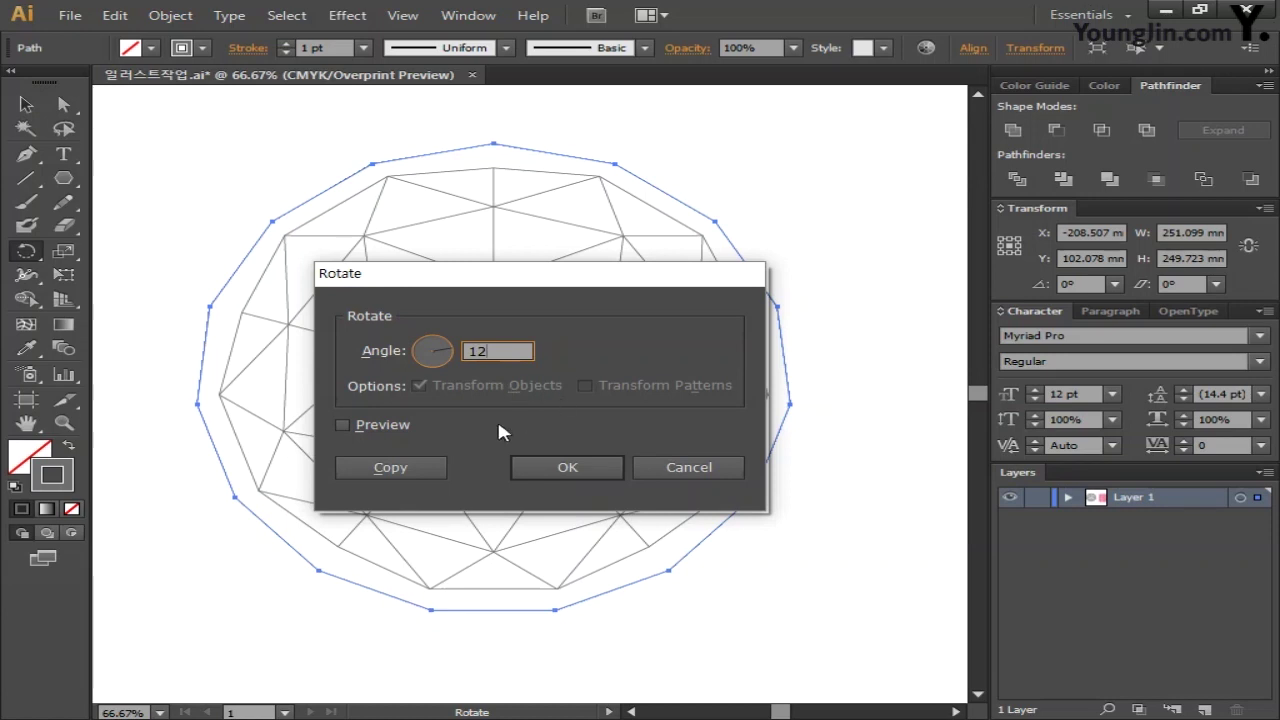
click(586, 471)
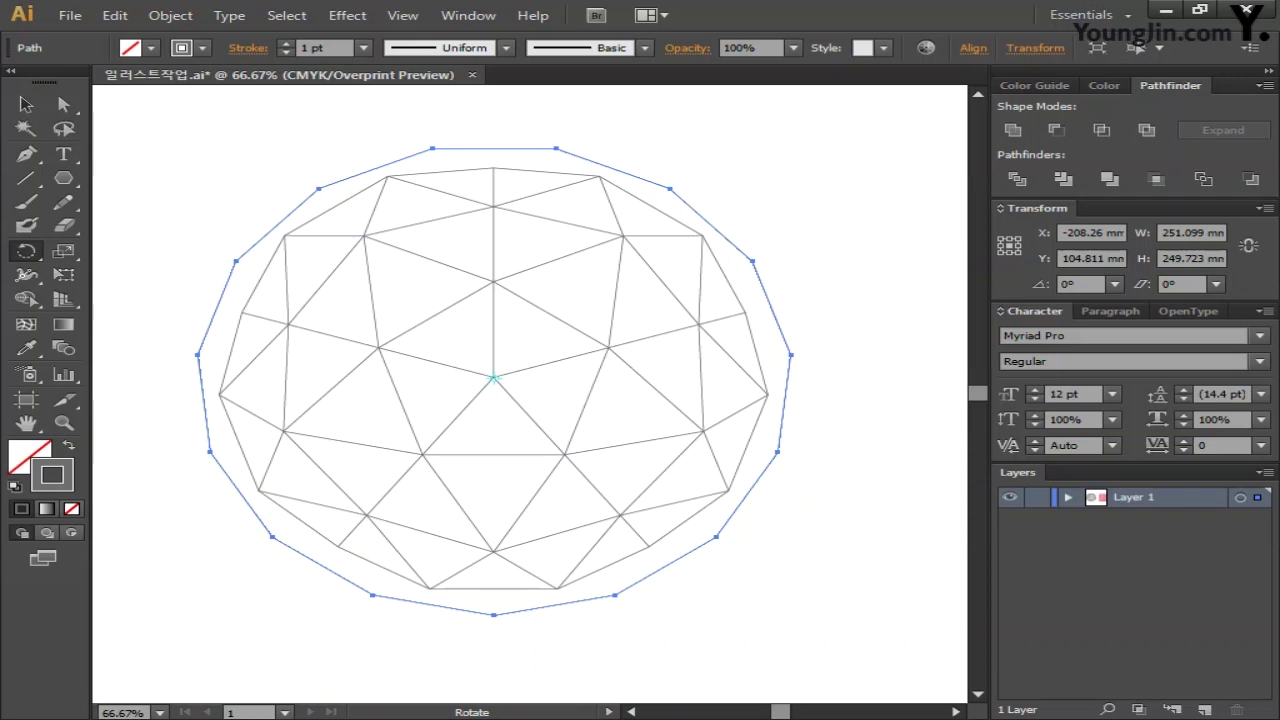
Connect the outer 15-sided polygon to the inner figure's outline with zigzag line segments between their vertices all the way around
click(26, 178)
mouse_move(432, 148)
mouse_down()
mouse_move(236, 262)
mouse_move(242, 312)
mouse_move(220, 392)
mouse_move(260, 490)
mouse_up()
drag(260, 490, 272, 535)
drag(272, 535, 339, 549)
mouse_move(339, 549)
mouse_down()
mouse_move(346, 563)
mouse_move(403, 514)
mouse_move(371, 594)
mouse_up()
mouse_move(371, 594)
mouse_down()
mouse_move(434, 600)
mouse_move(430, 587)
mouse_move(494, 614)
mouse_move(716, 536)
mouse_up()
mouse_move(716, 536)
mouse_down()
mouse_move(729, 491)
mouse_move(774, 449)
mouse_move(769, 383)
mouse_move(767, 396)
mouse_up()
mouse_move(767, 396)
mouse_down()
mouse_move(768, 410)
mouse_move(789, 354)
mouse_move(674, 194)
mouse_move(560, 143)
mouse_move(464, 160)
mouse_move(433, 148)
mouse_up()
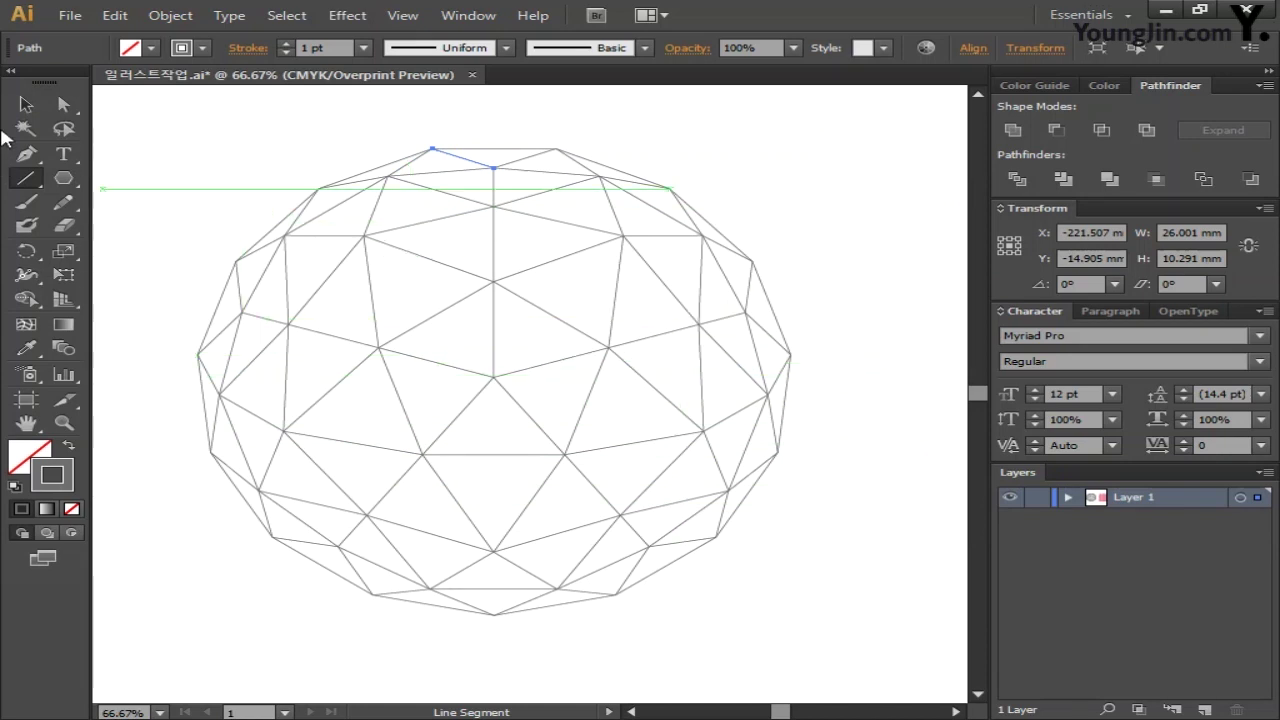
Select all lines of the figure and set their stroke weight to 0.6 pt
click(26, 104)
drag(140, 111, 895, 657)
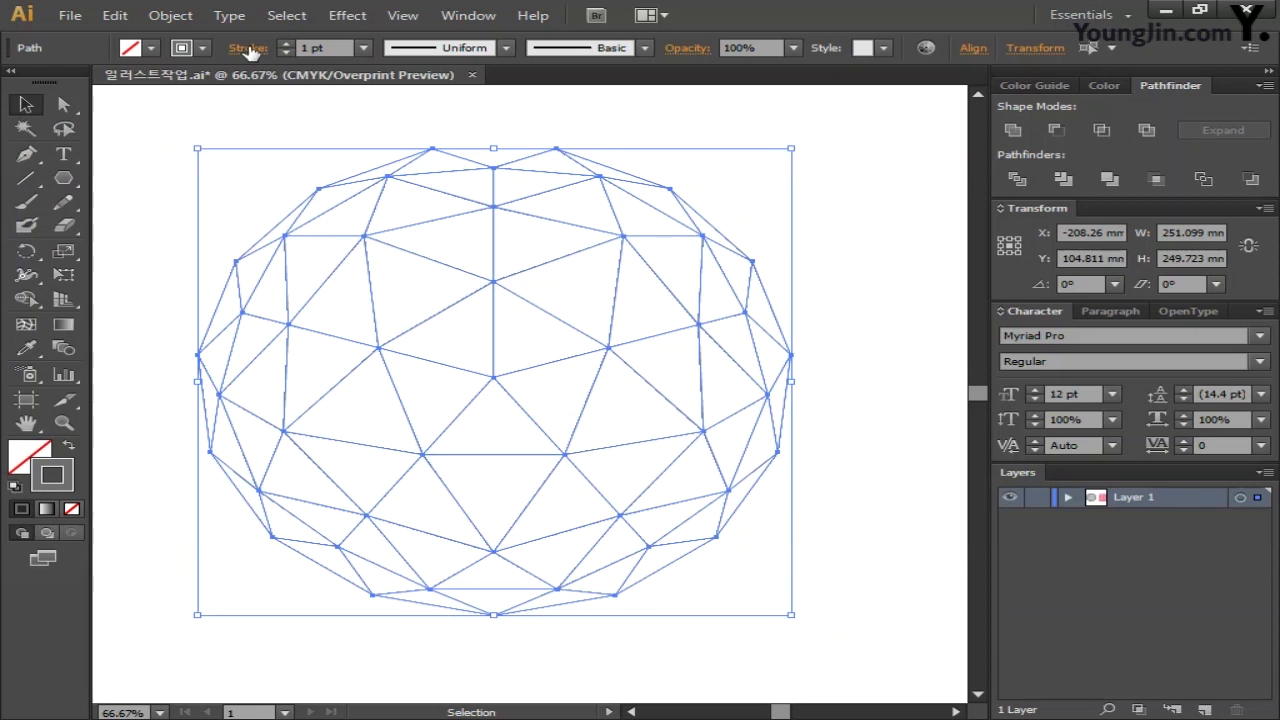
click(312, 48)
text(0.6)
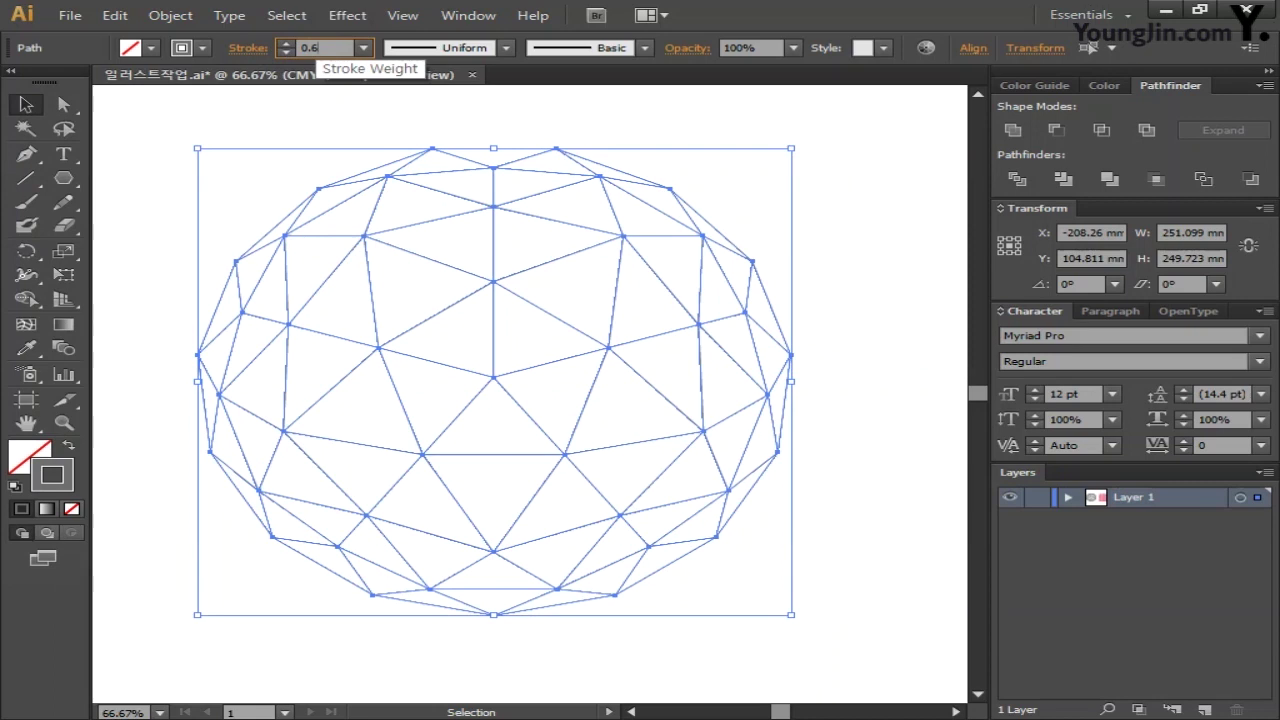
key(Return)
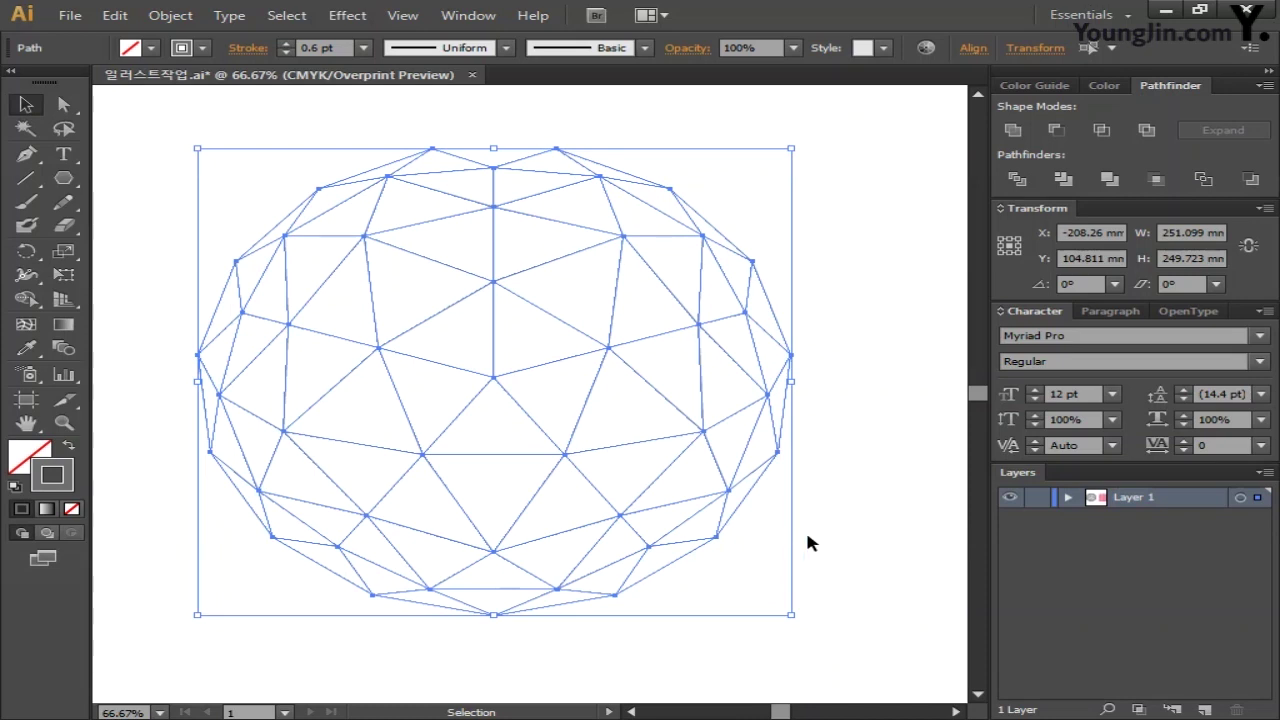
Make the selected lines one compound path, outline its stroke, and deselect it
right_click(506, 372)
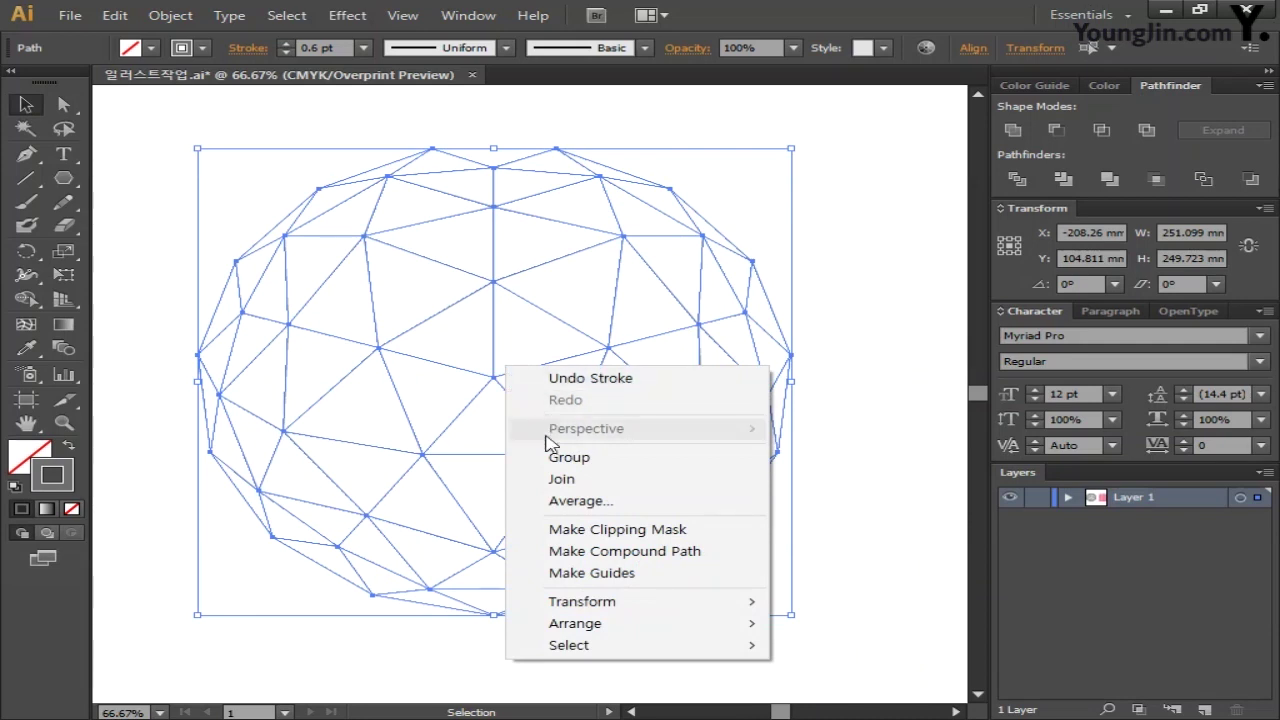
click(601, 553)
click(170, 15)
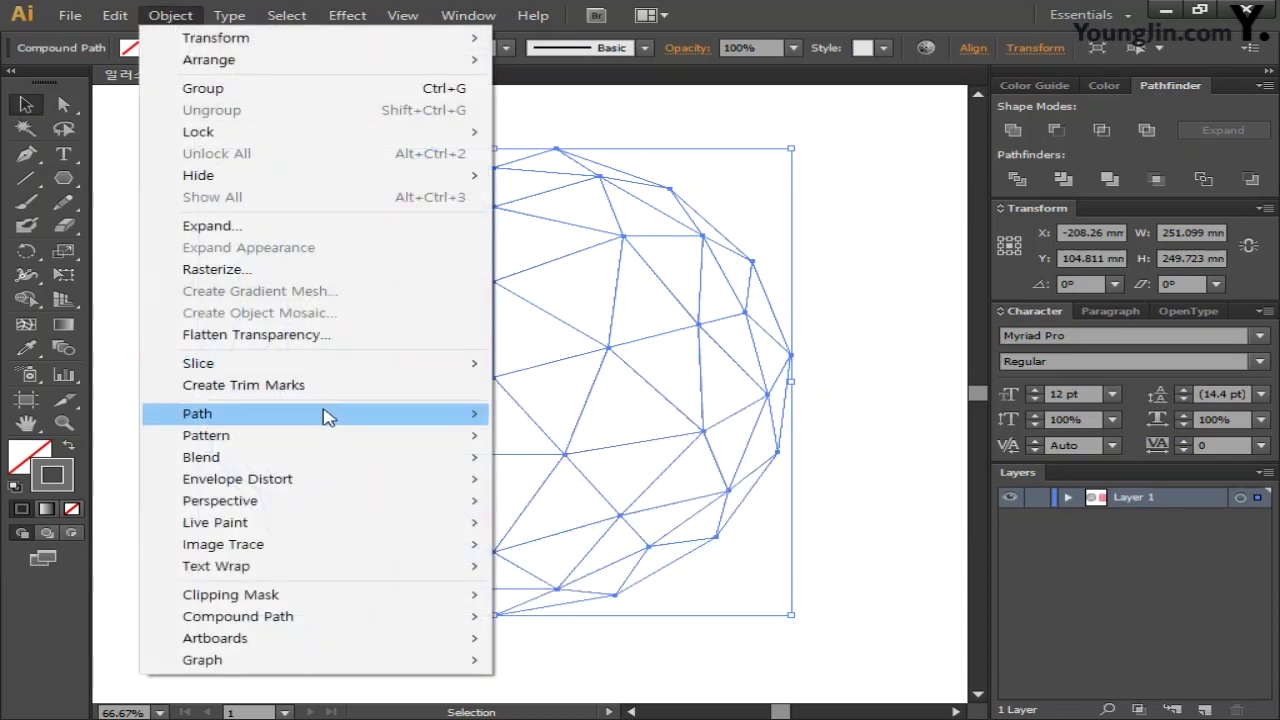
mouse_move(328, 415)
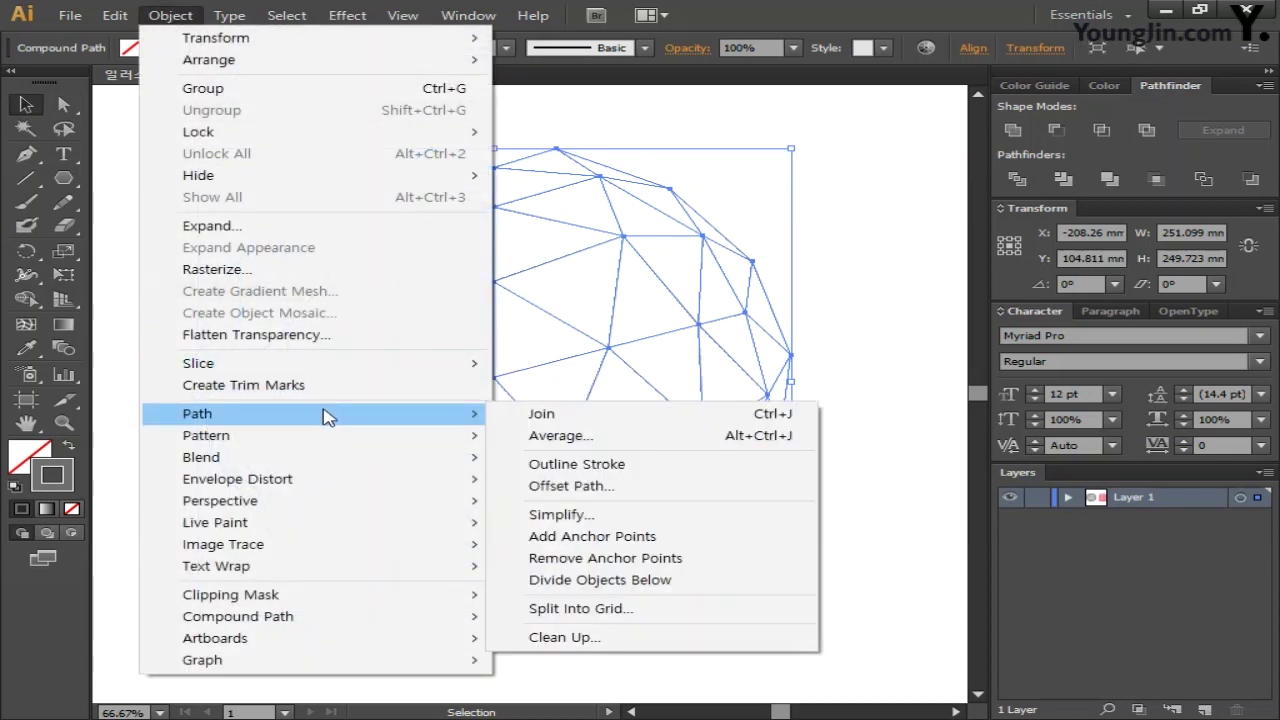
click(660, 474)
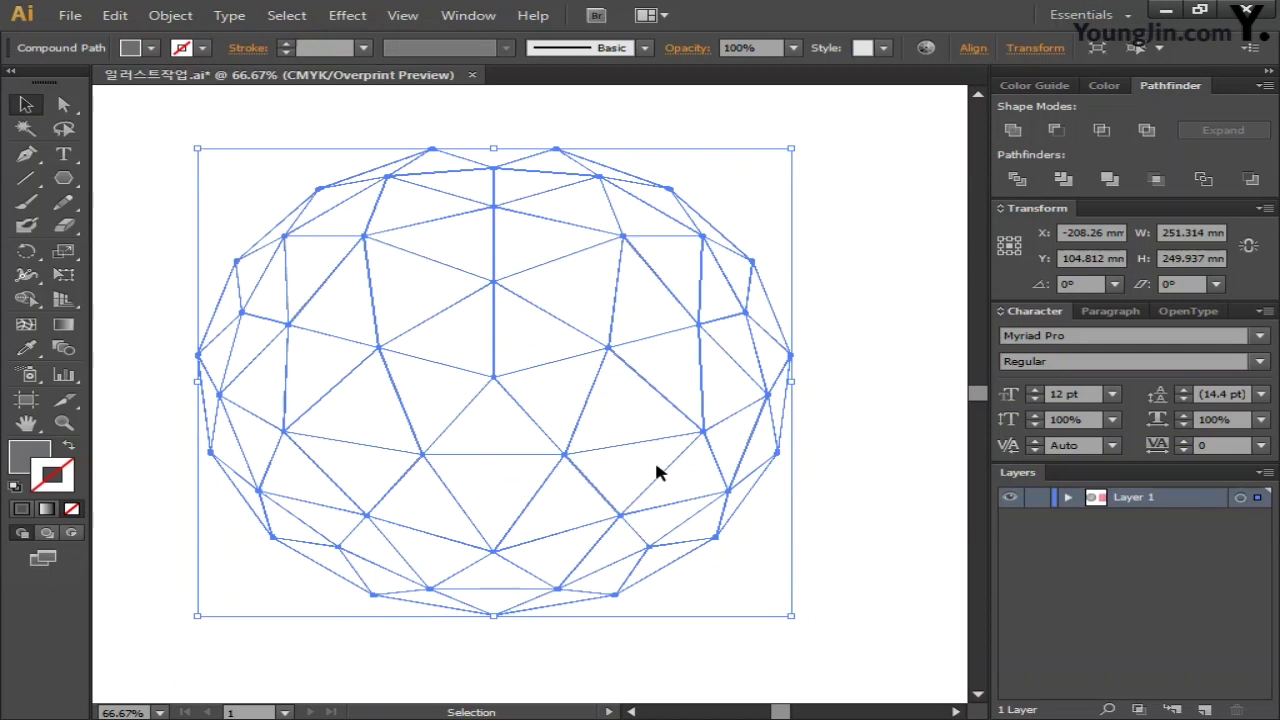
key(ctrl+shift+a)
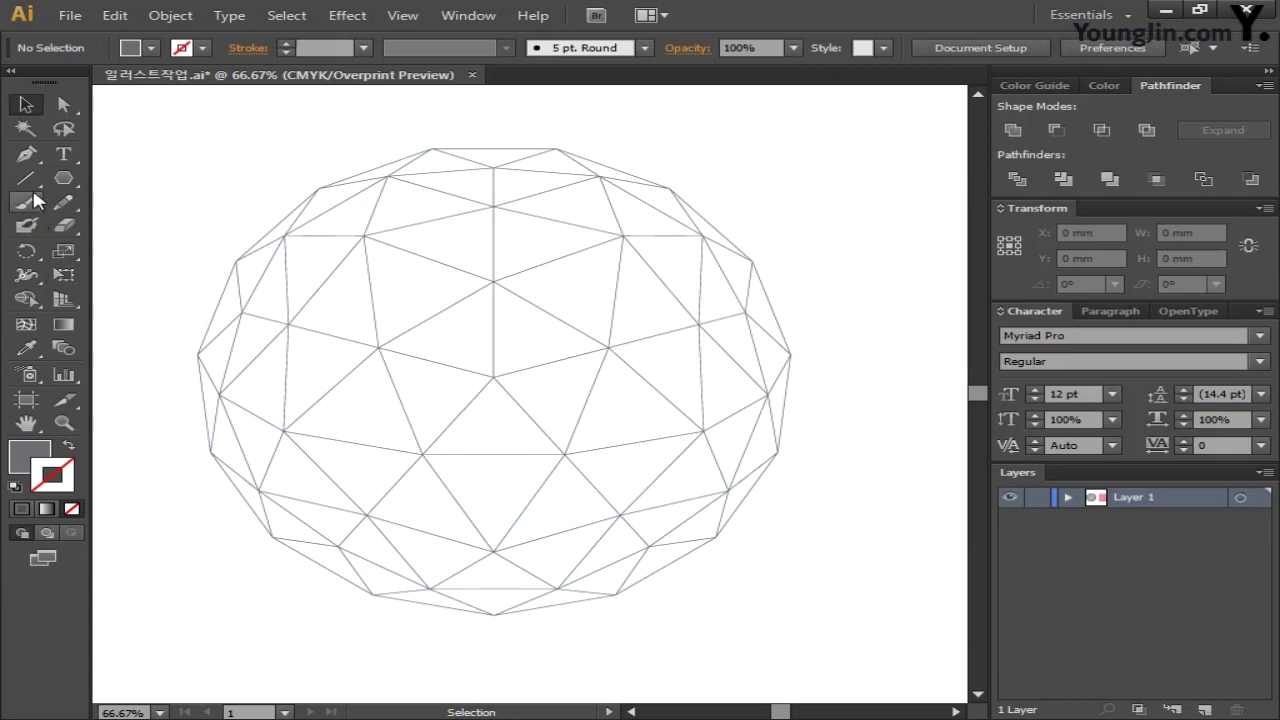
Draw a closed filled triangle about 49 mm wide and 51 mm high over the central pentagon's upper-left facet with the Pen tool
click(26, 158)
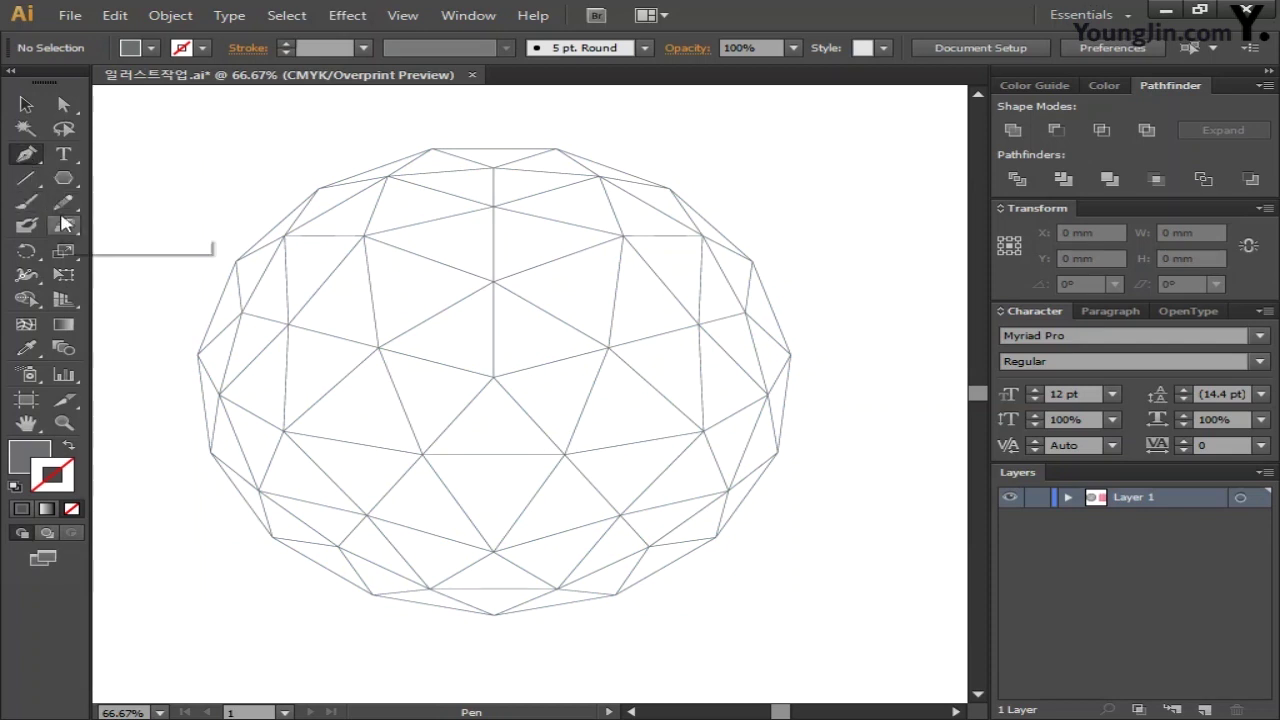
click(491, 287)
click(378, 348)
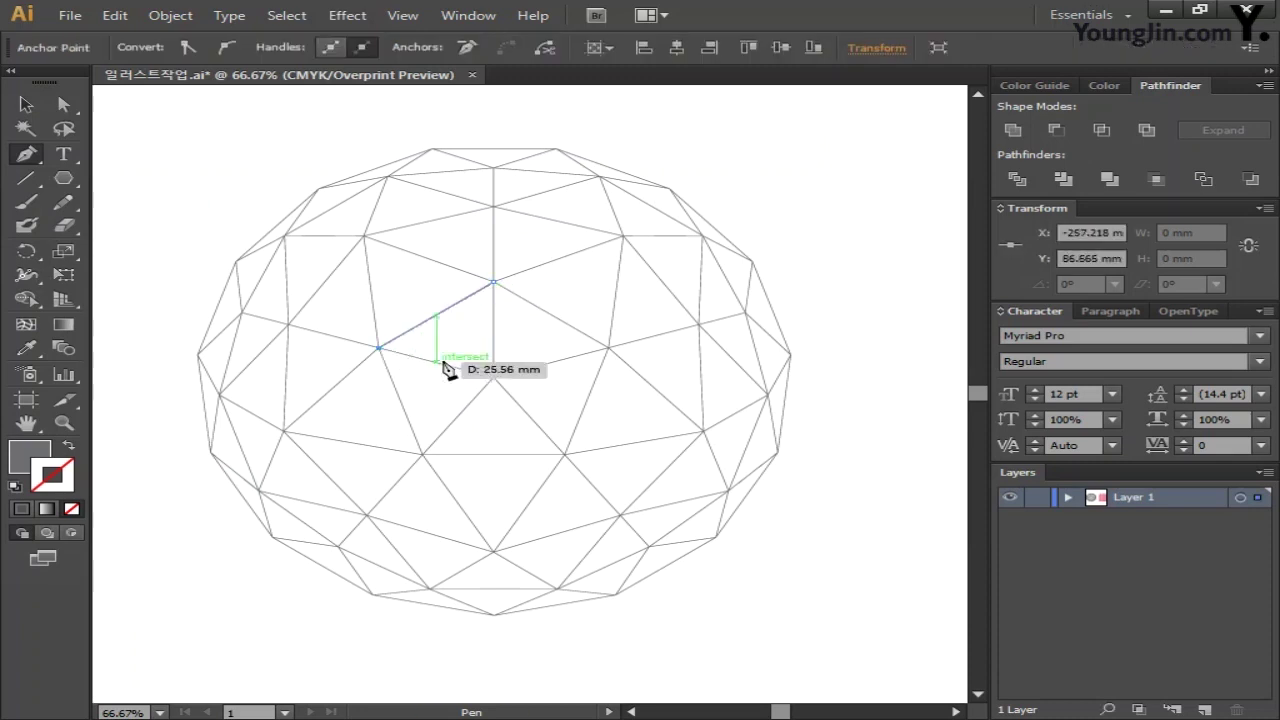
click(493, 377)
click(493, 285)
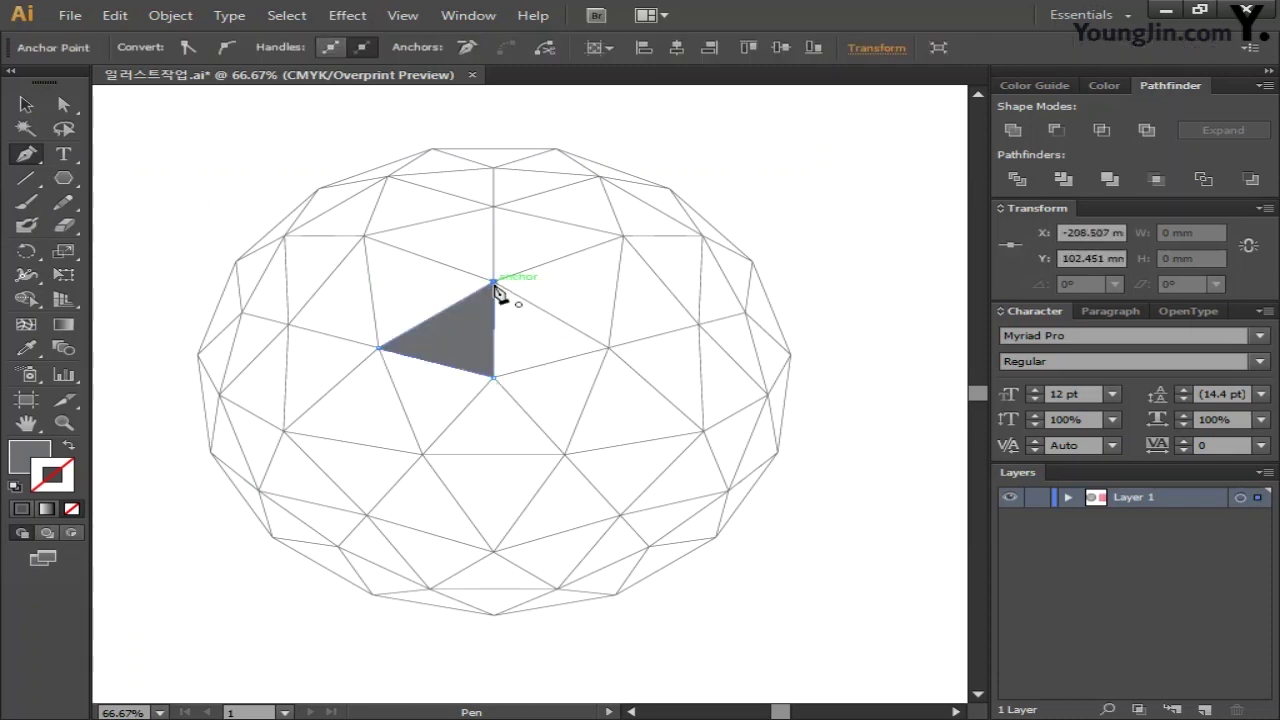
Offset the filled triangle's path by -2 mm with mitered joins and delete the original larger triangle
click(26, 104)
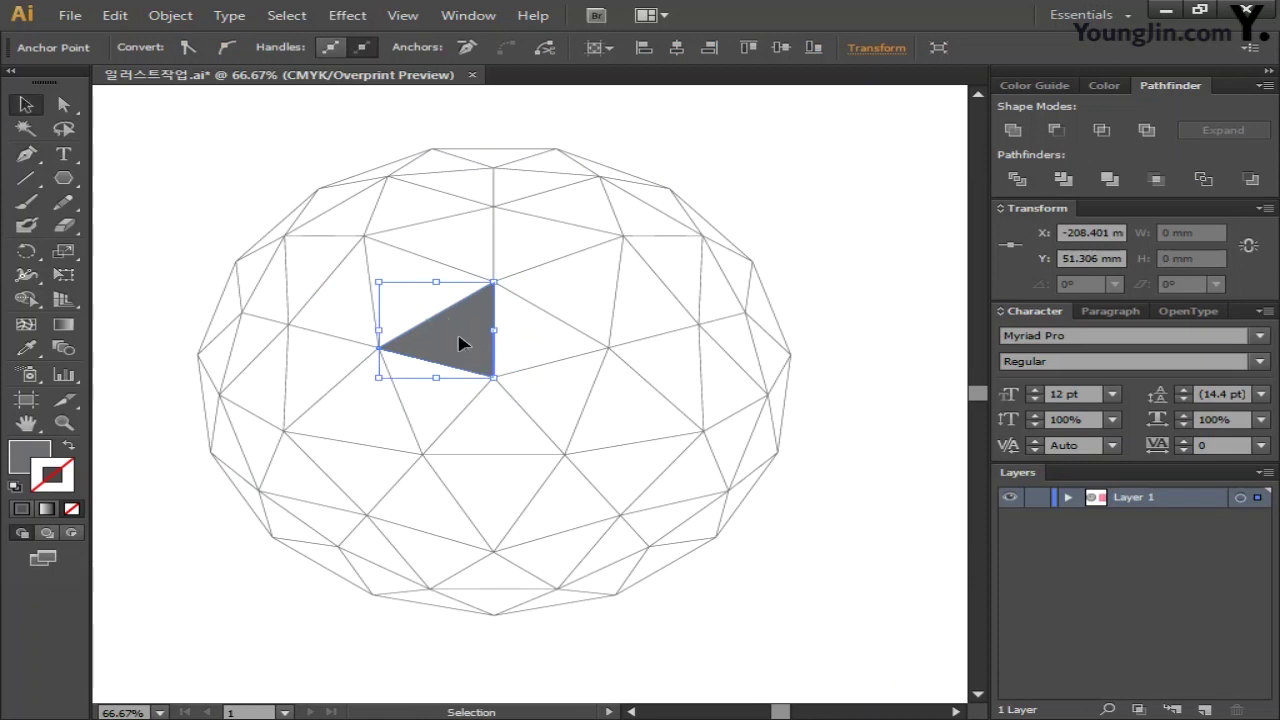
click(461, 344)
click(170, 15)
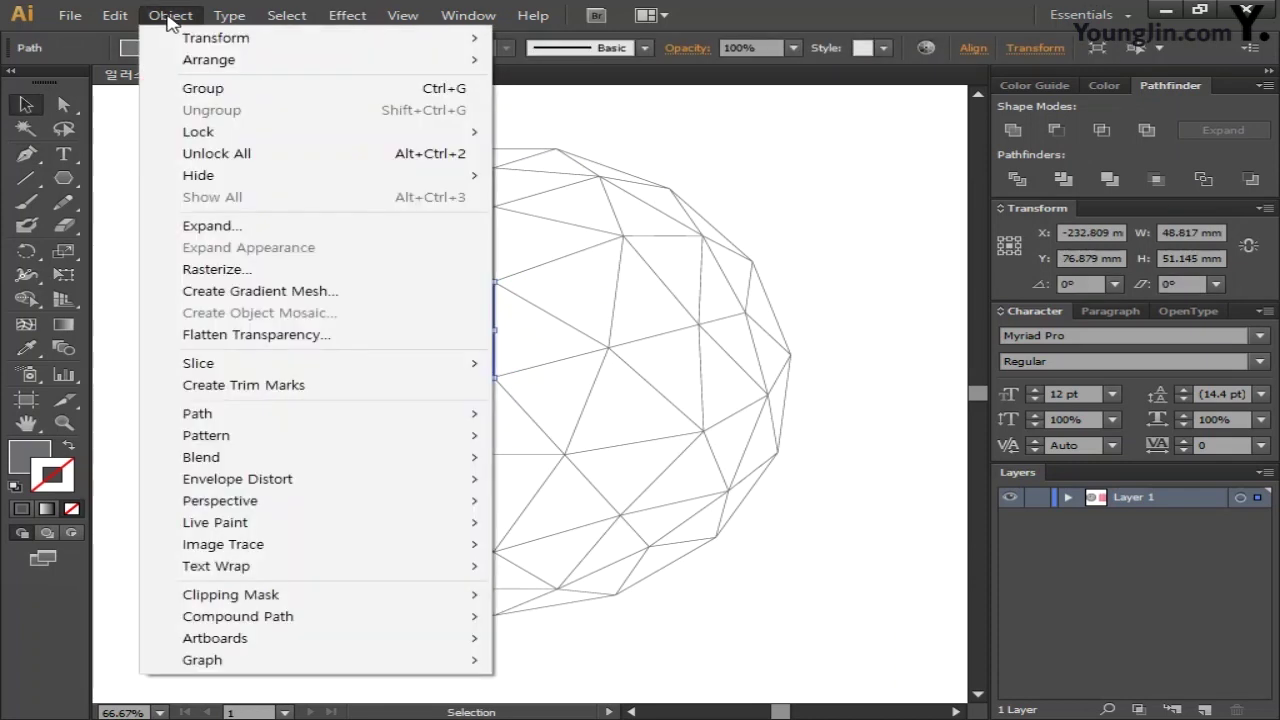
mouse_move(233, 416)
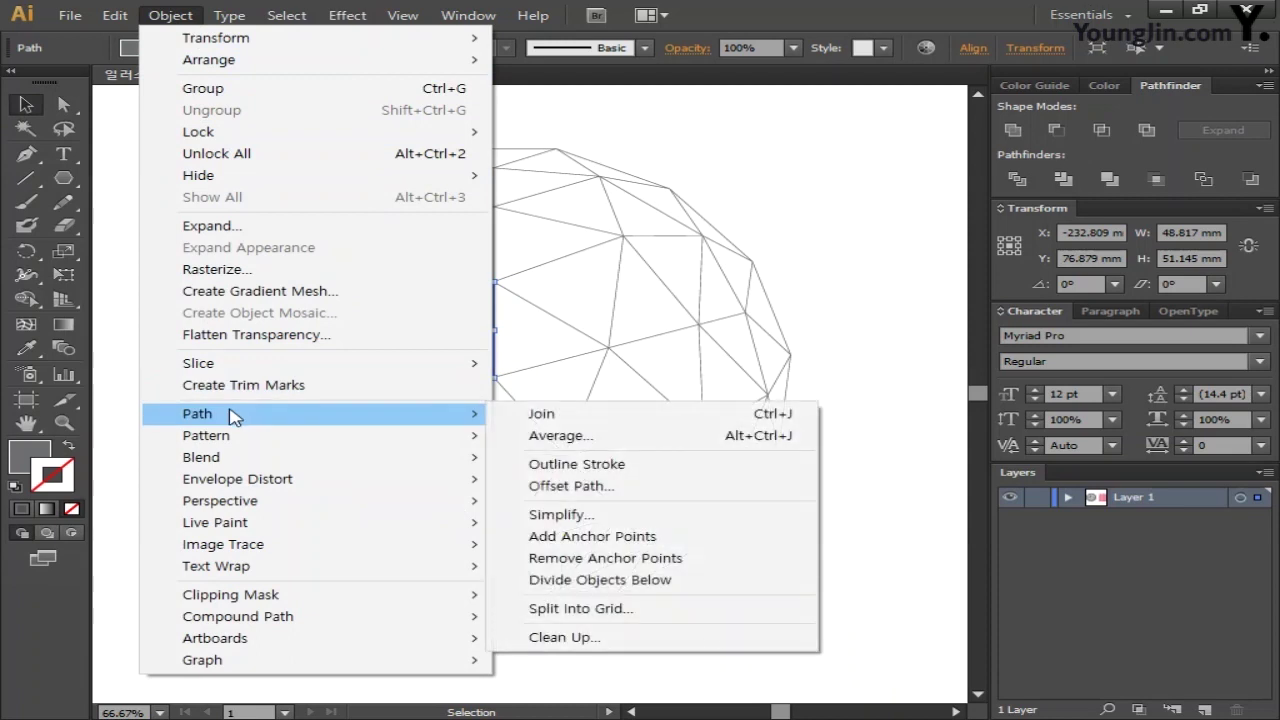
click(622, 490)
drag(222, 15, 549, 251)
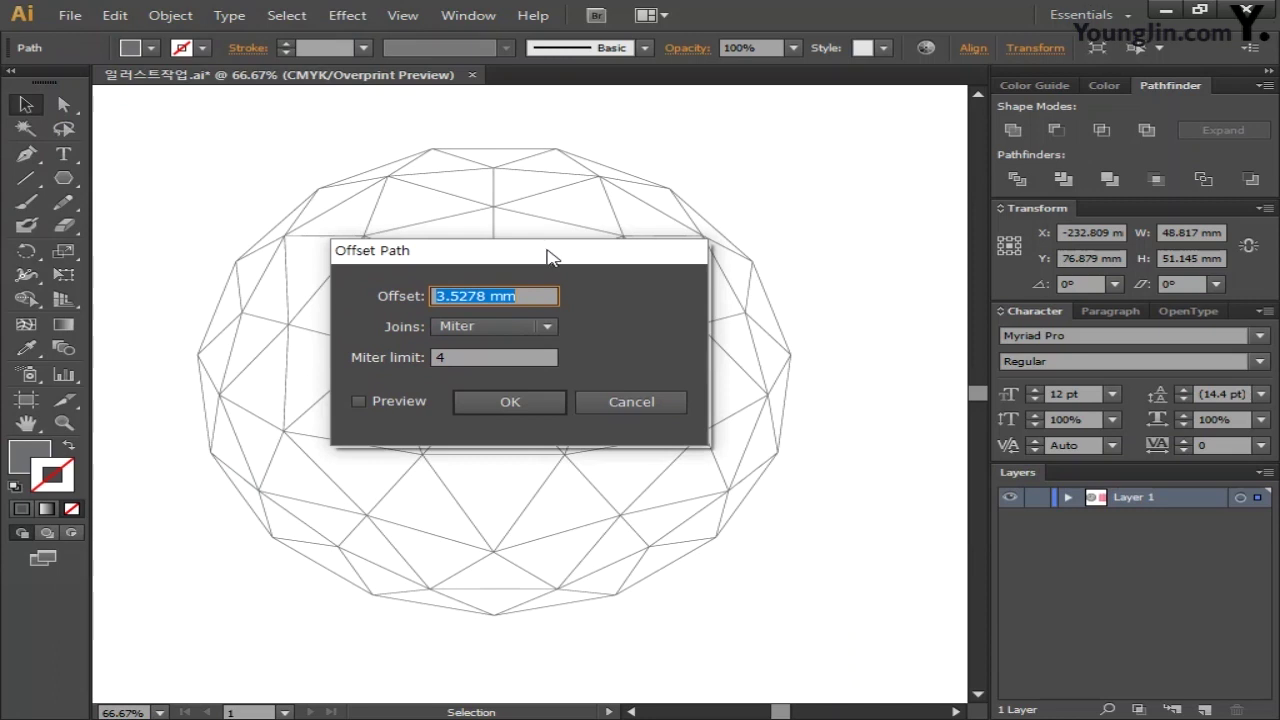
text(-2)
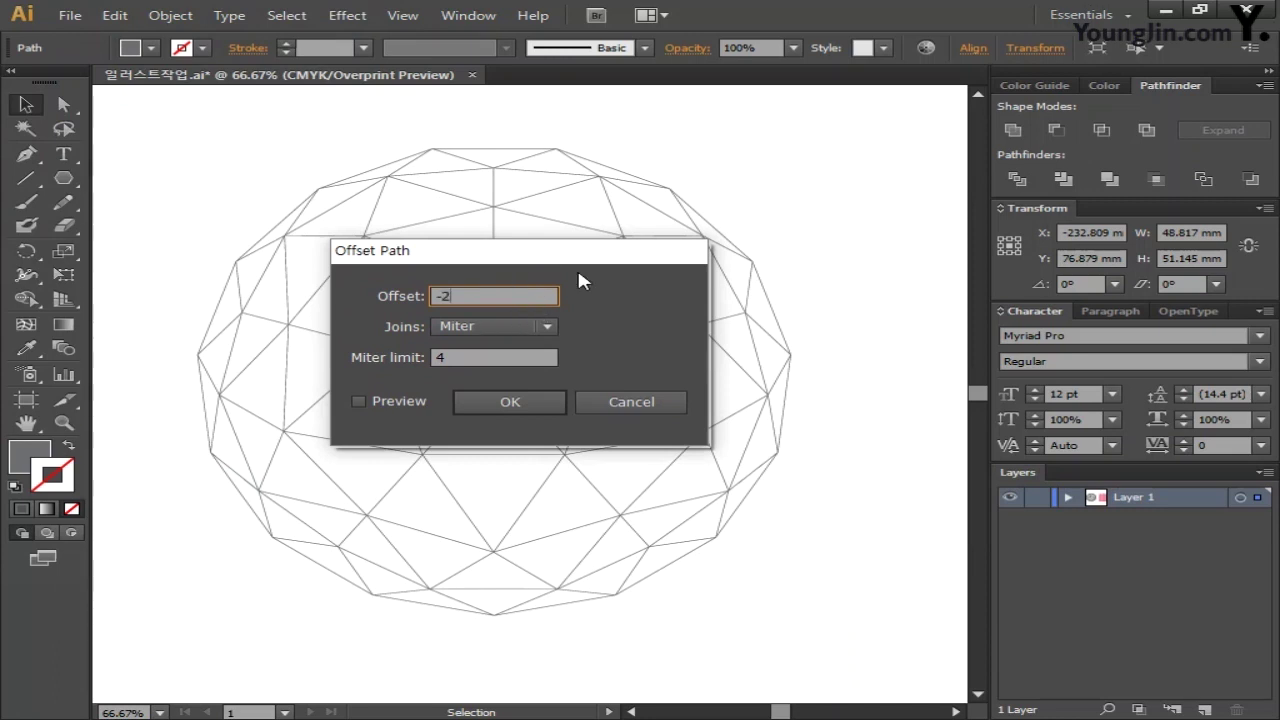
click(492, 401)
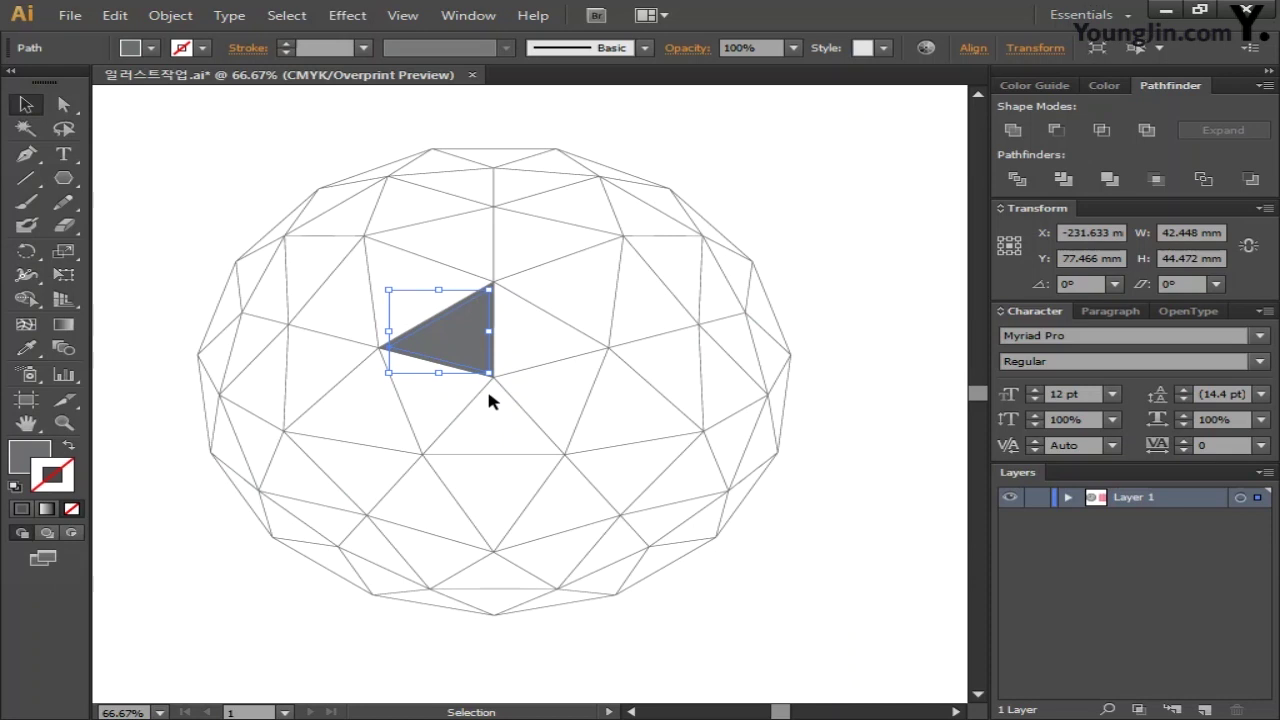
click(497, 325)
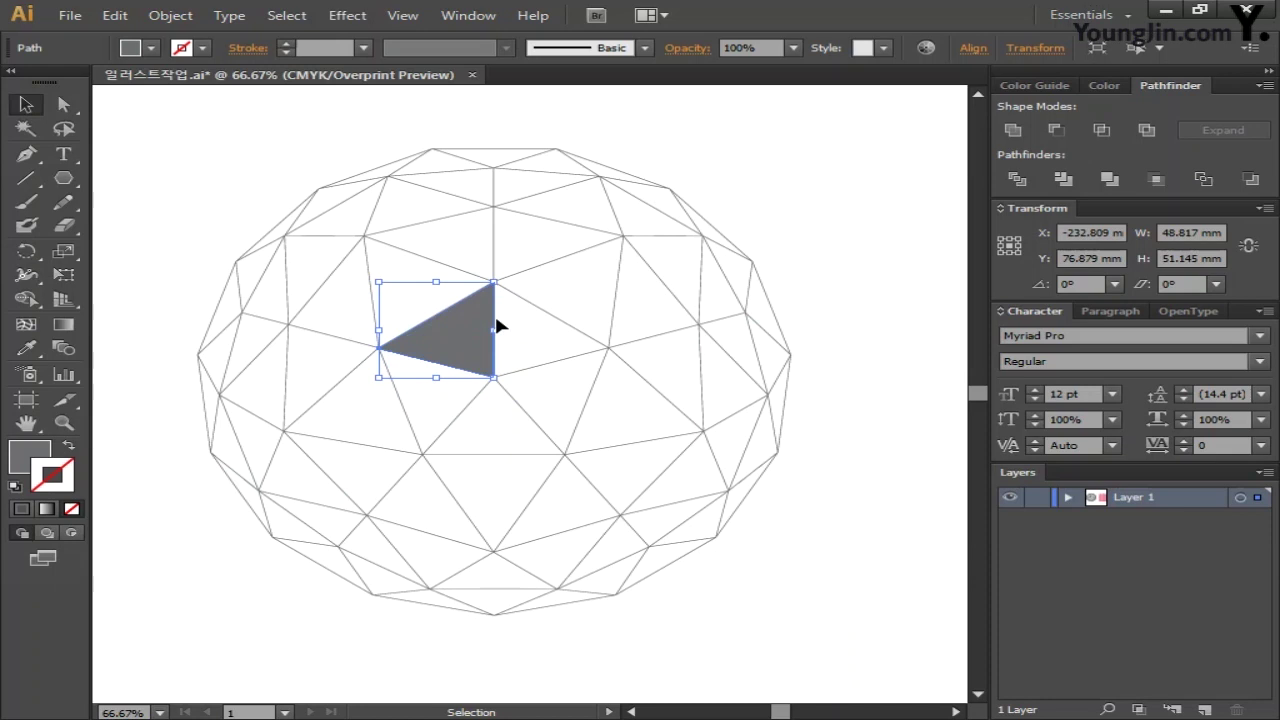
key(Delete)
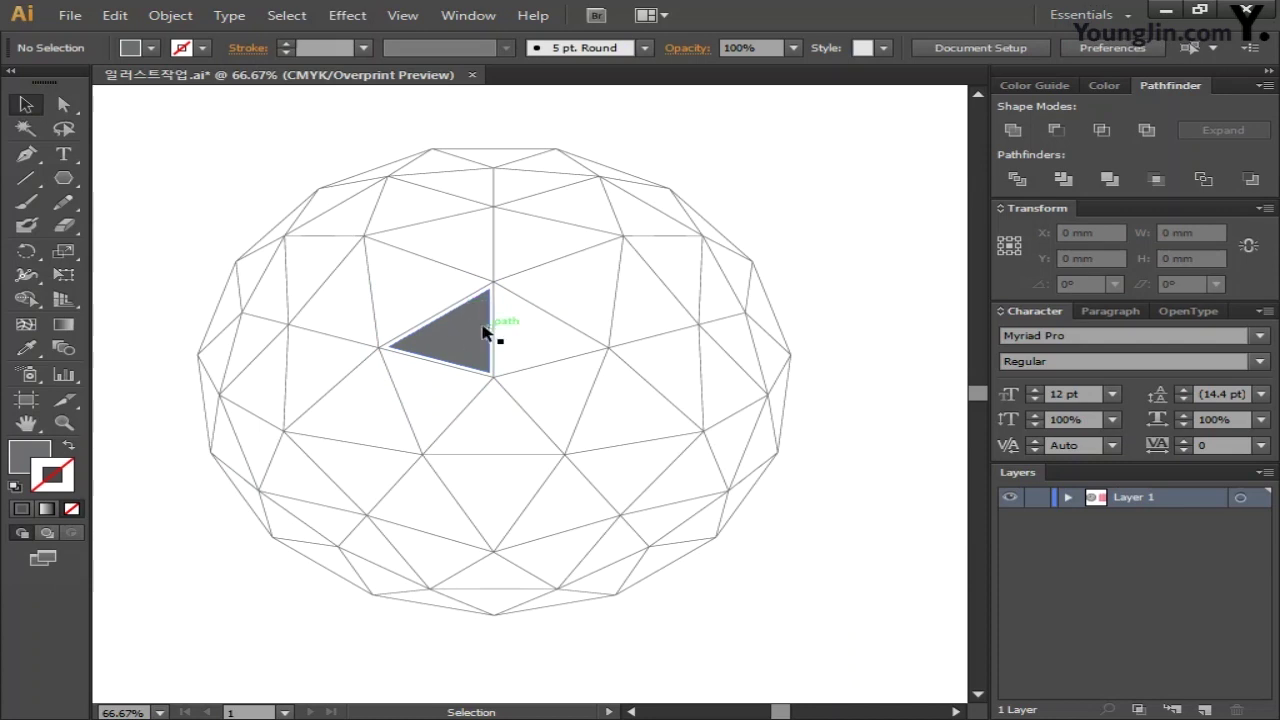
Set the inset triangle's fill color to C 20%, M 16%, Y 16%, K 0%
click(468, 337)
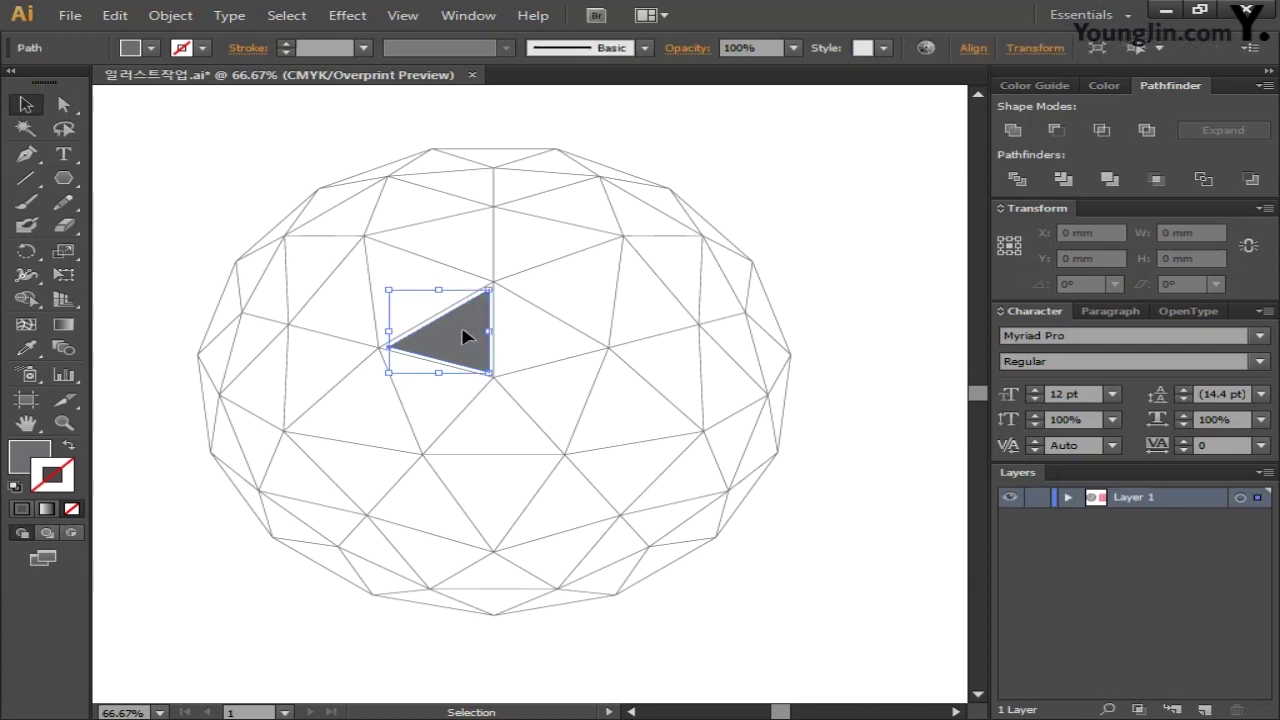
click(35, 458)
double_click(35, 458)
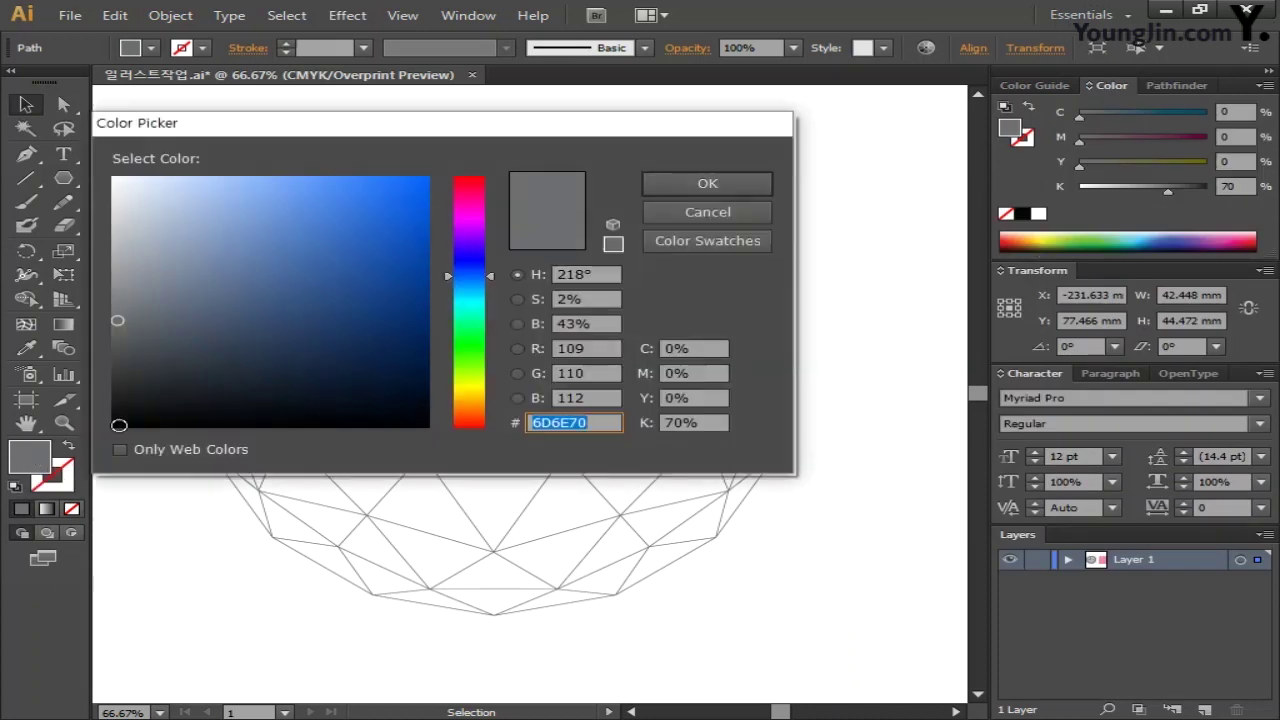
click(704, 348)
text(20)
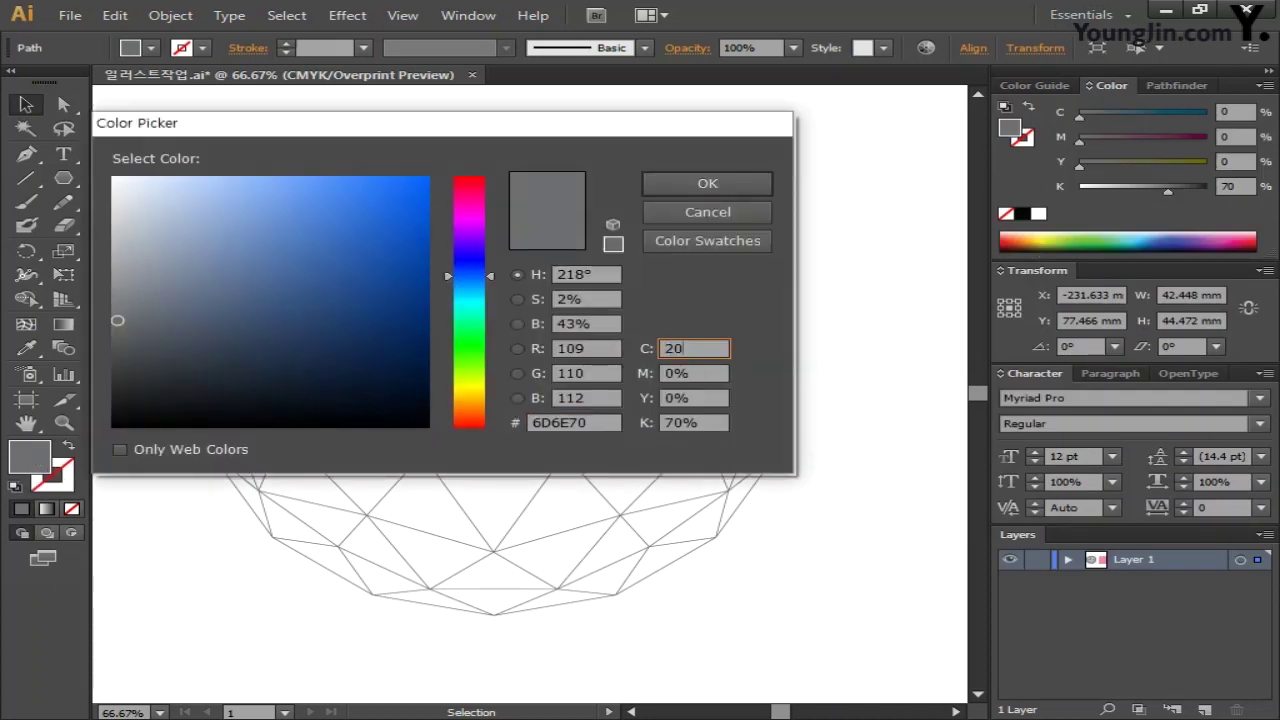
key(Tab)
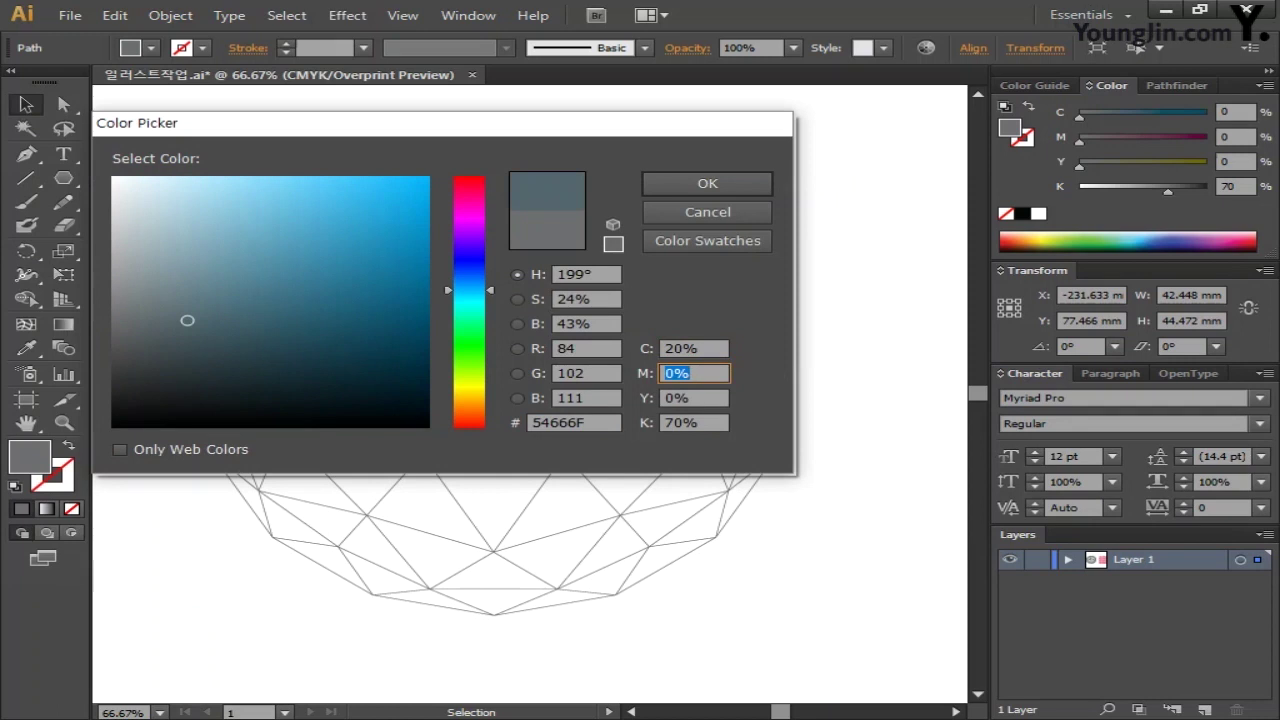
text(16)
key(Tab)
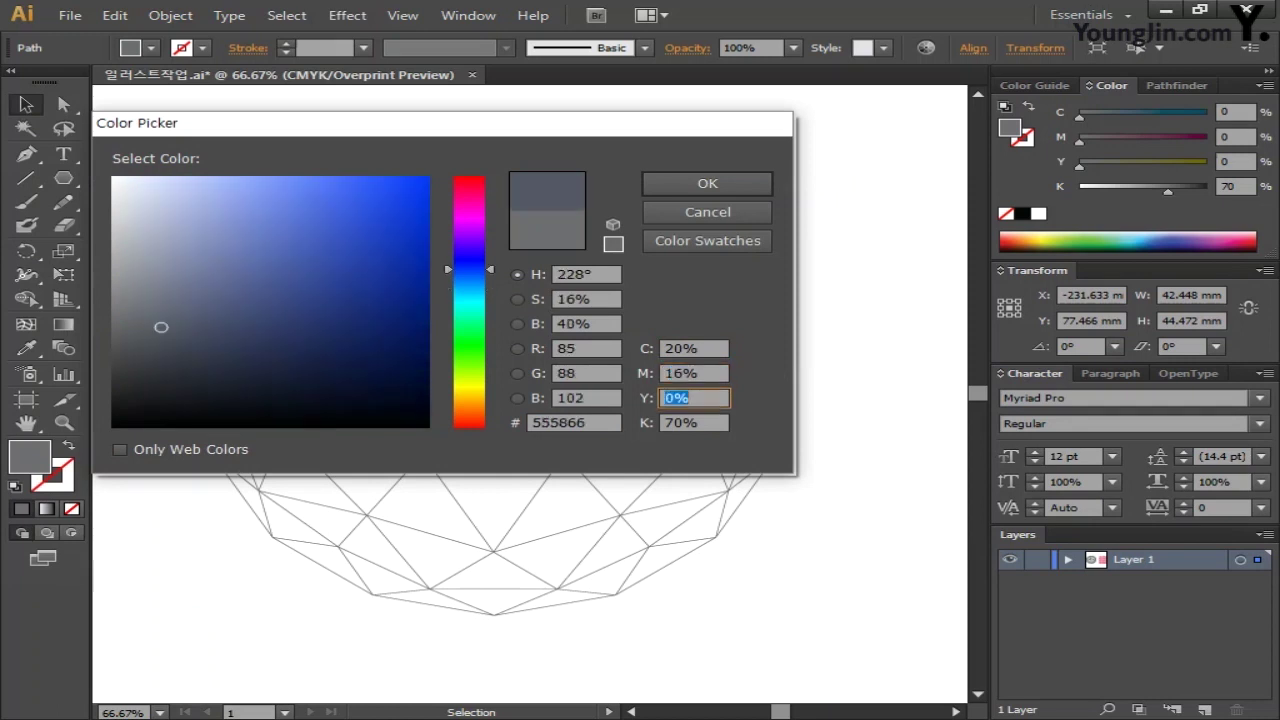
text(16)
key(Tab)
text(0)
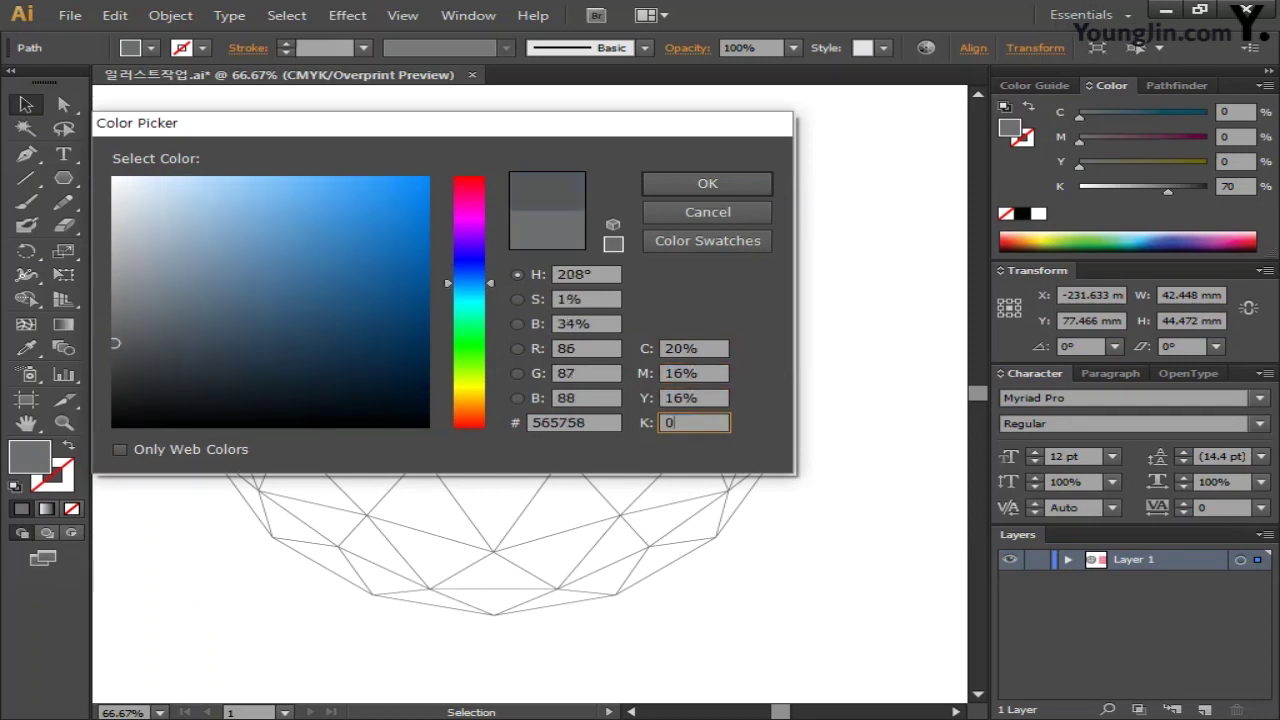
click(688, 180)
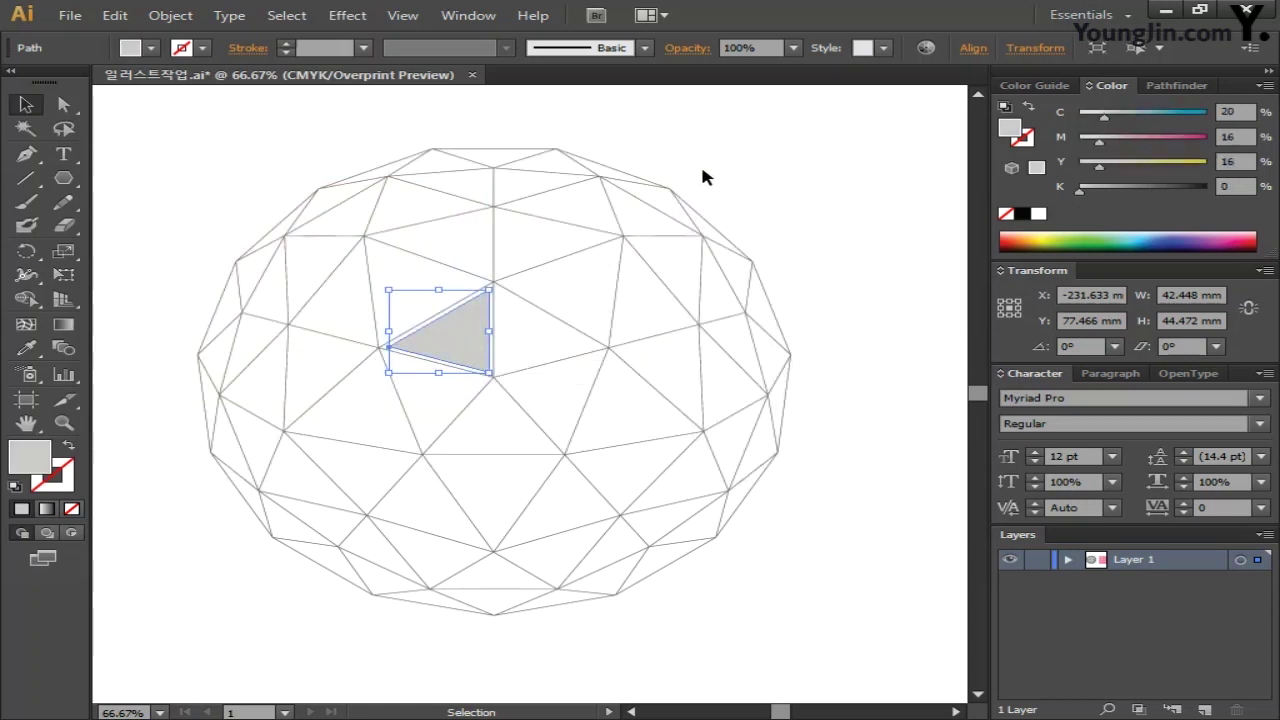
Rotate a copy of the light gray triangle 72° about the pentagon's center and repeat it three times to fill the pentagon
click(27, 255)
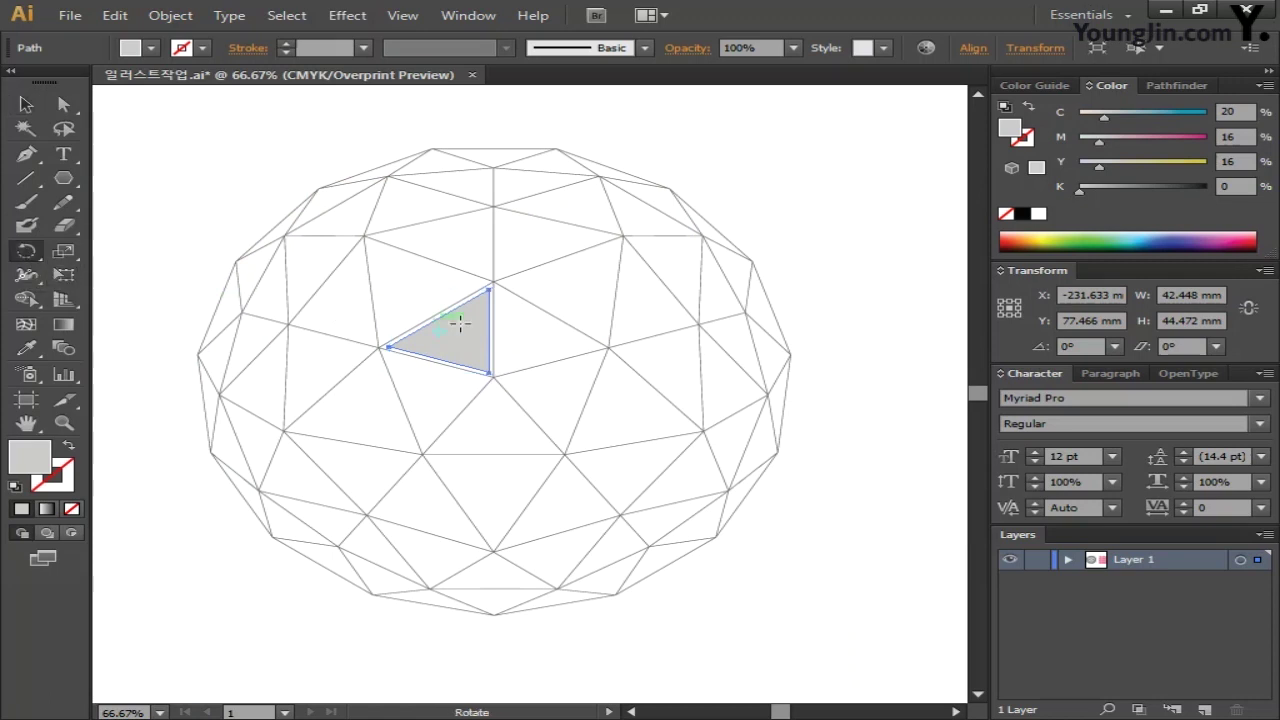
alt+click(489, 375)
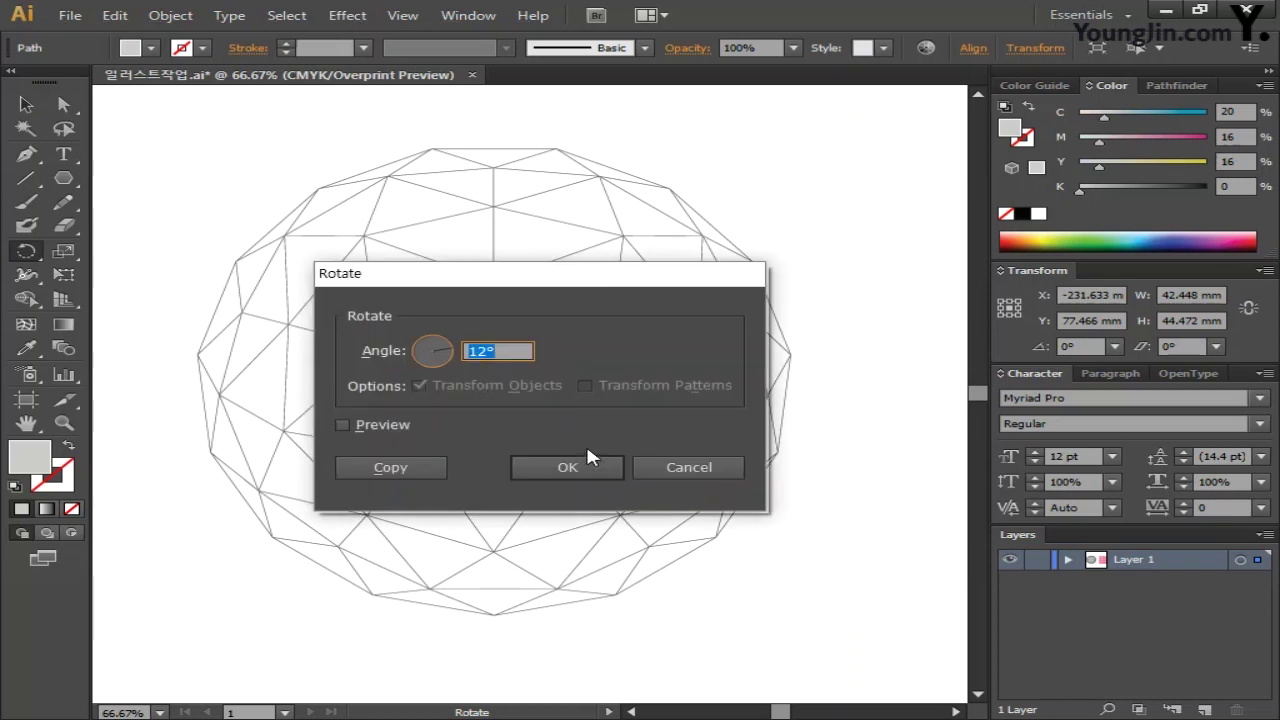
text(72)
click(397, 463)
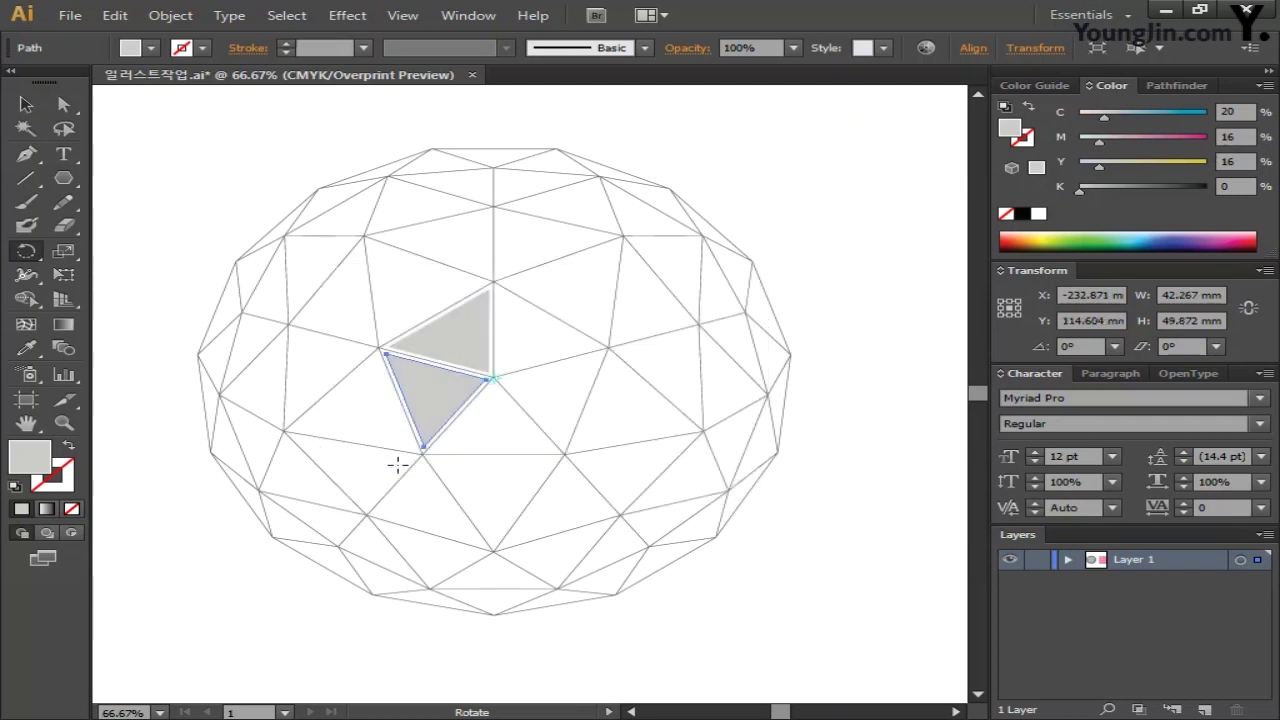
key(ctrl+d)
key(ctrl+d)
key(ctrl+d)
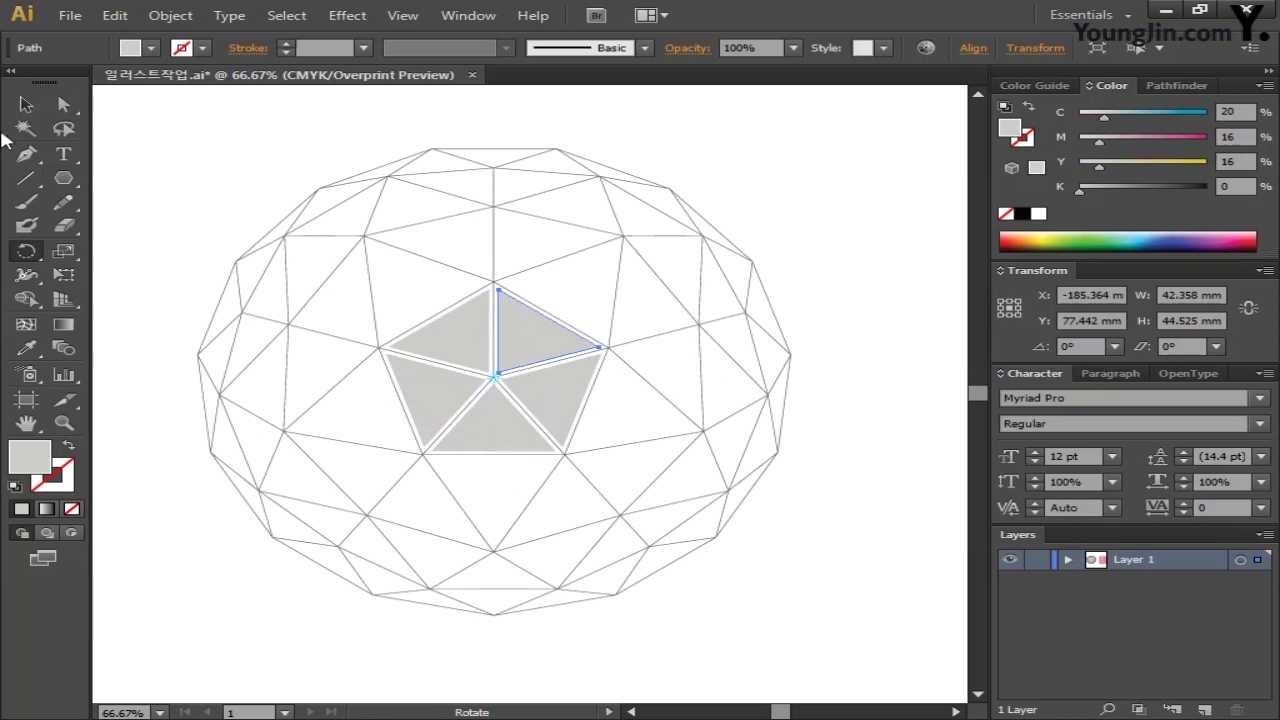
Draw a closed triangle about 55 mm wide and 59 mm high over the facet bordering the pentagon's upper-left edge and bring up its path commands
click(26, 156)
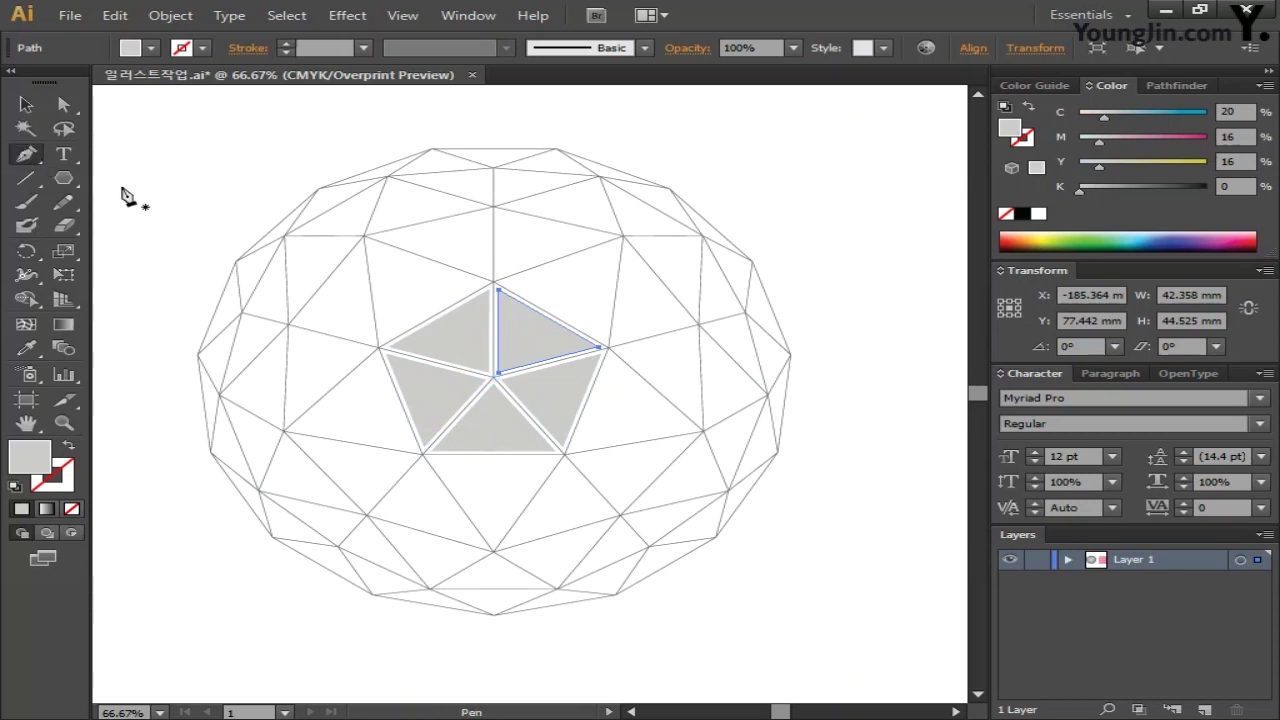
click(363, 237)
click(378, 347)
click(493, 282)
click(363, 237)
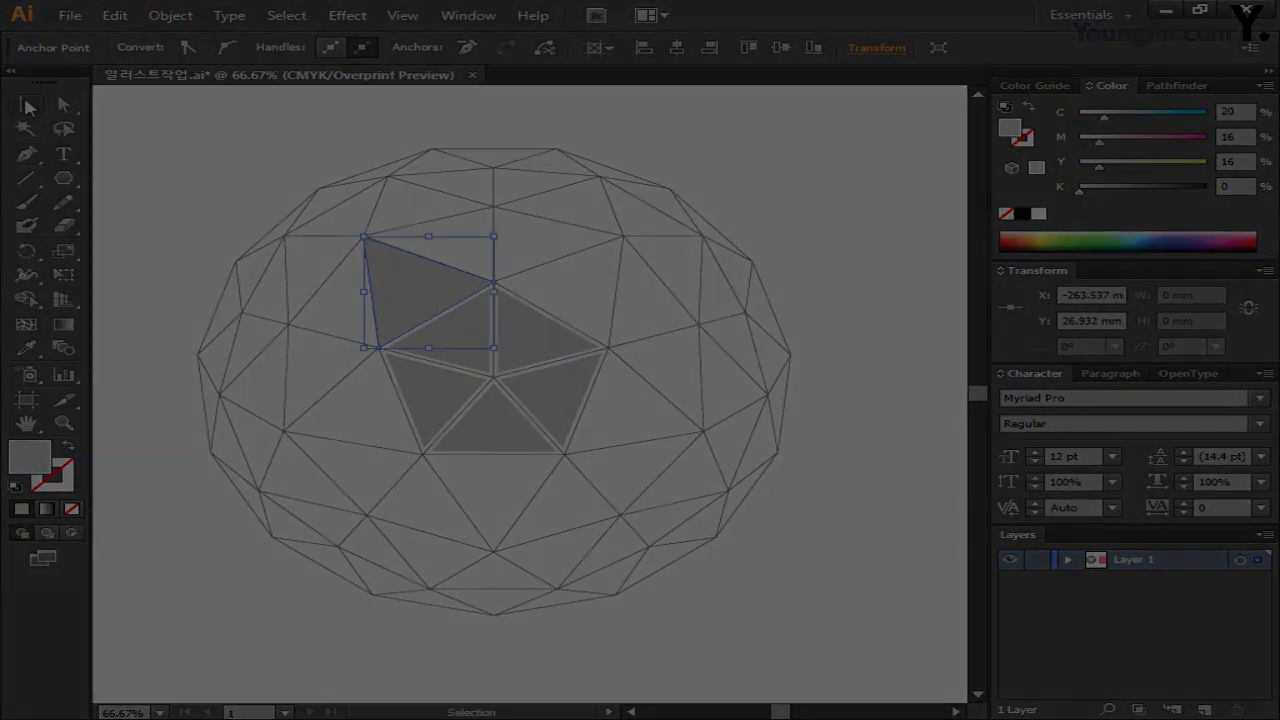
click(26, 104)
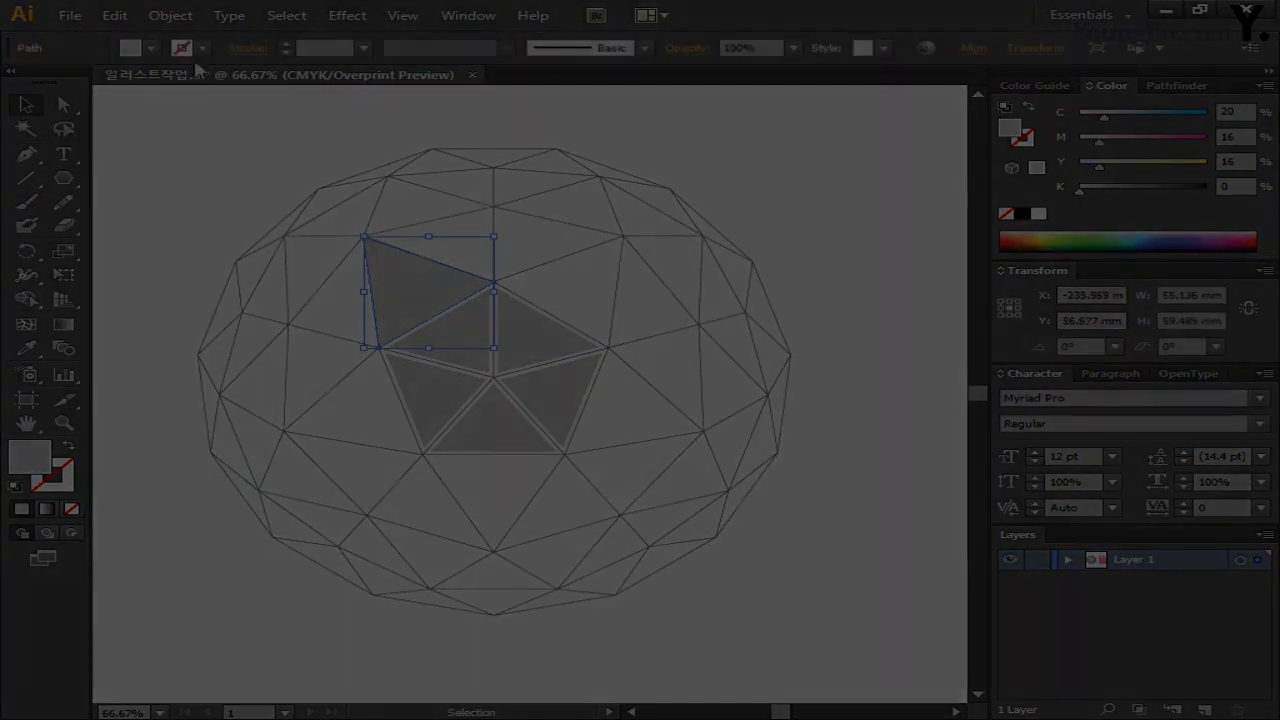
click(170, 15)
mouse_move(251, 414)
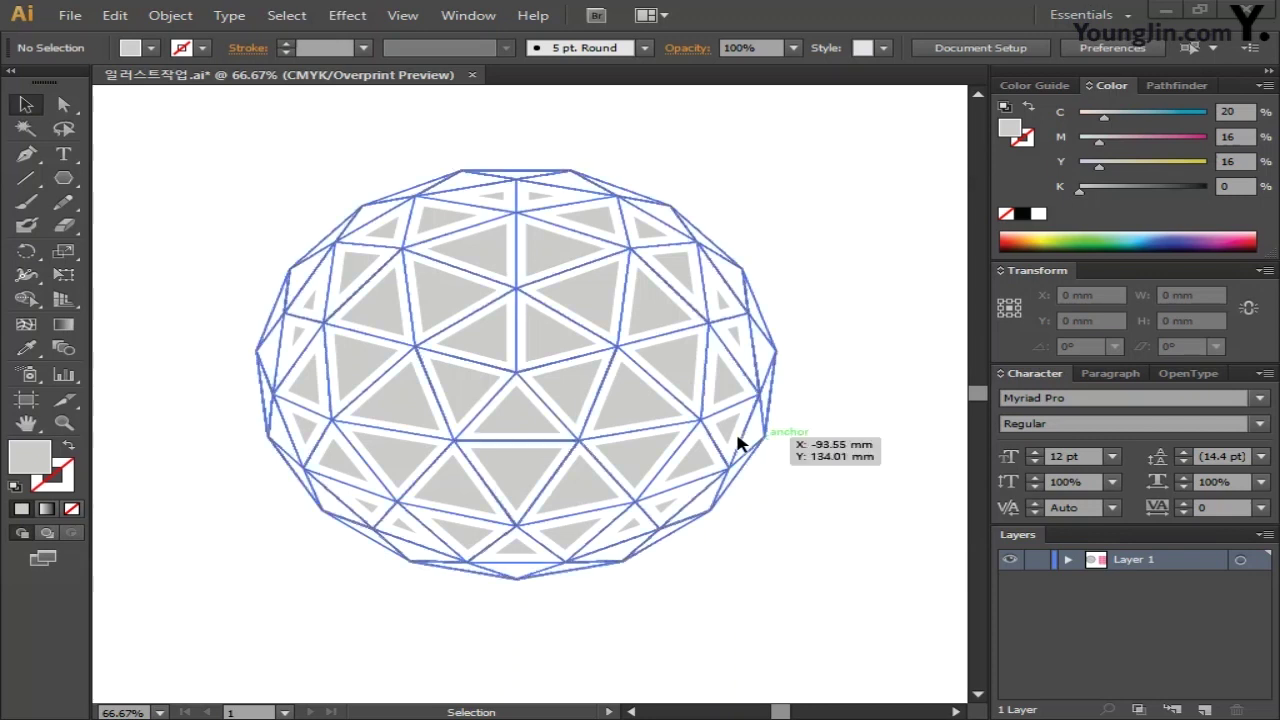
Select the sphere's outlined lines together with all its facet triangles, group them, and deselect the group
key(ctrl+a)
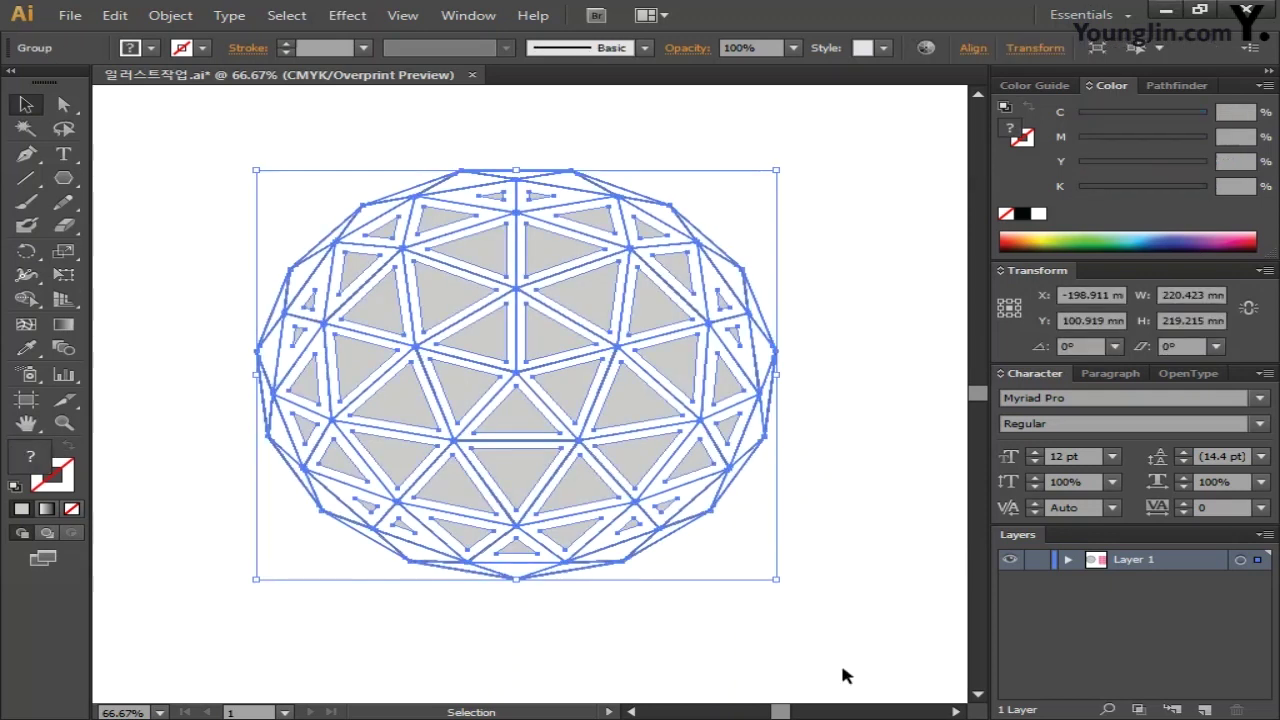
key(ctrl)
click(867, 541)
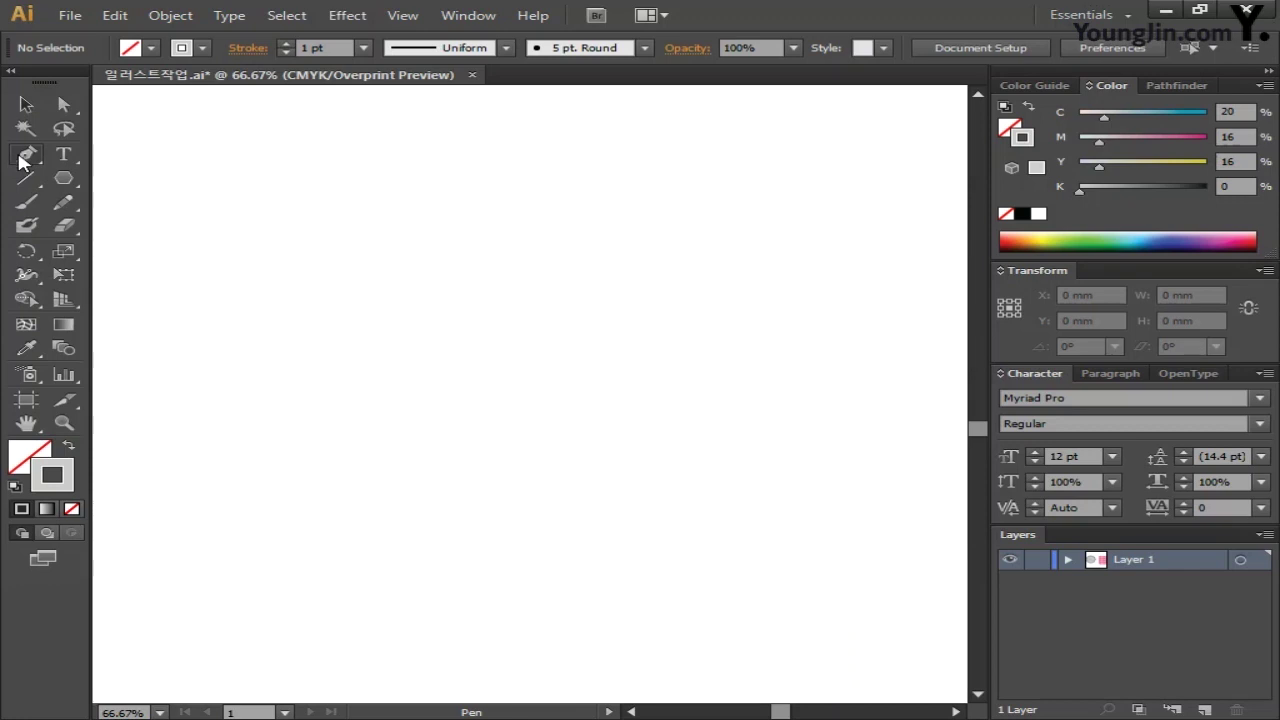
Draw an open, unfilled 1 pt path of straight segments with the Pen tool, forming an inner spiral, a lobed outline and a long hooked tail
click(361, 386)
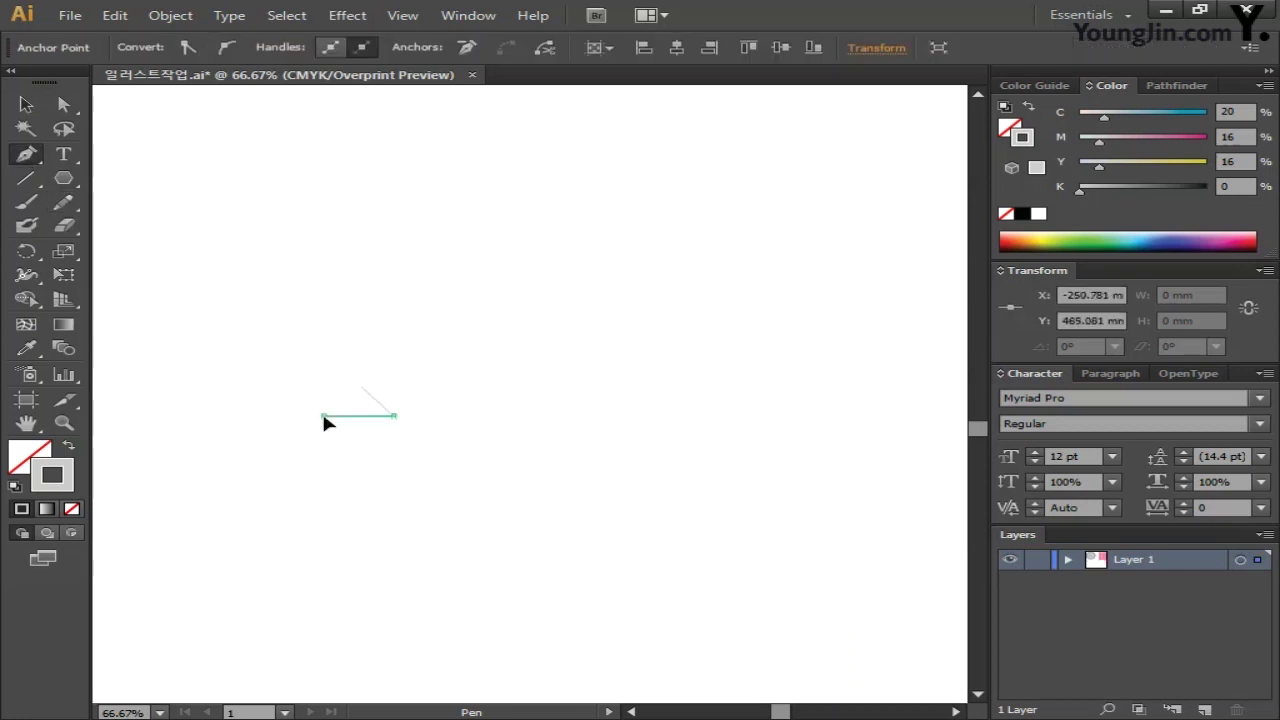
click(323, 415)
click(347, 336)
click(435, 430)
click(375, 507)
click(181, 468)
click(197, 367)
click(121, 347)
click(150, 293)
click(121, 229)
click(144, 177)
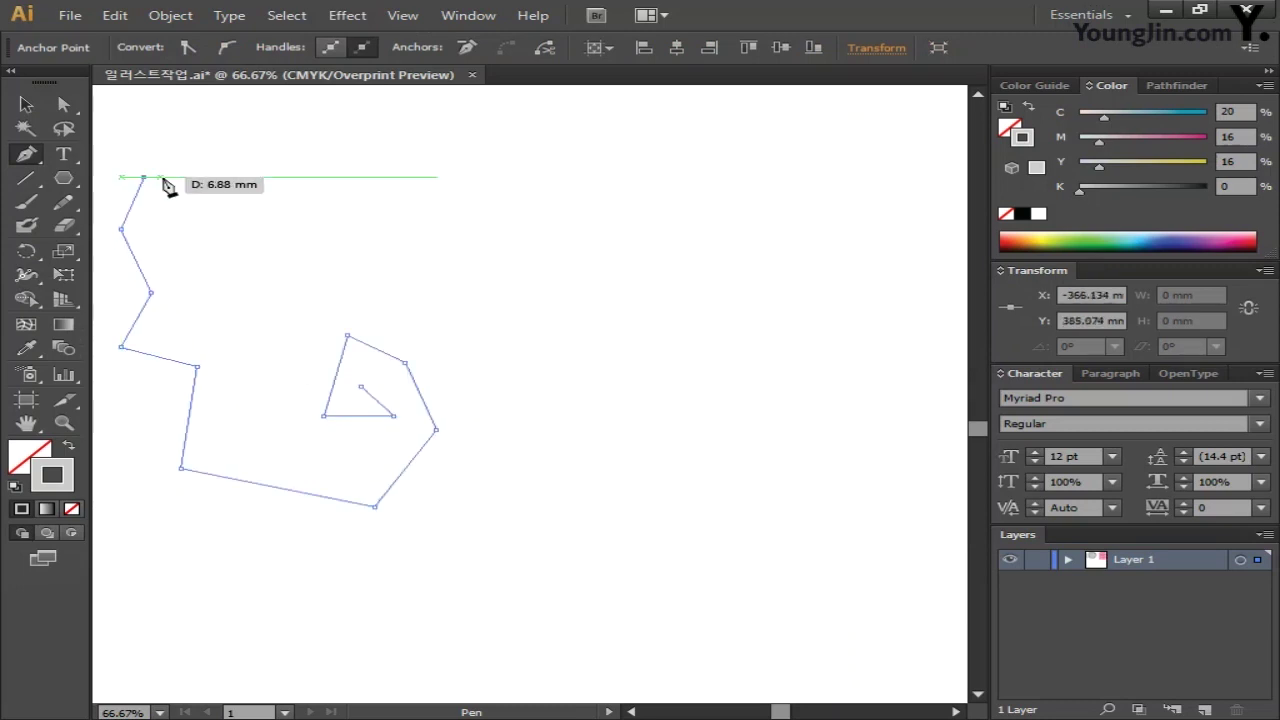
click(237, 194)
click(340, 169)
click(368, 258)
click(446, 310)
click(819, 212)
click(911, 224)
click(940, 184)
click(899, 158)
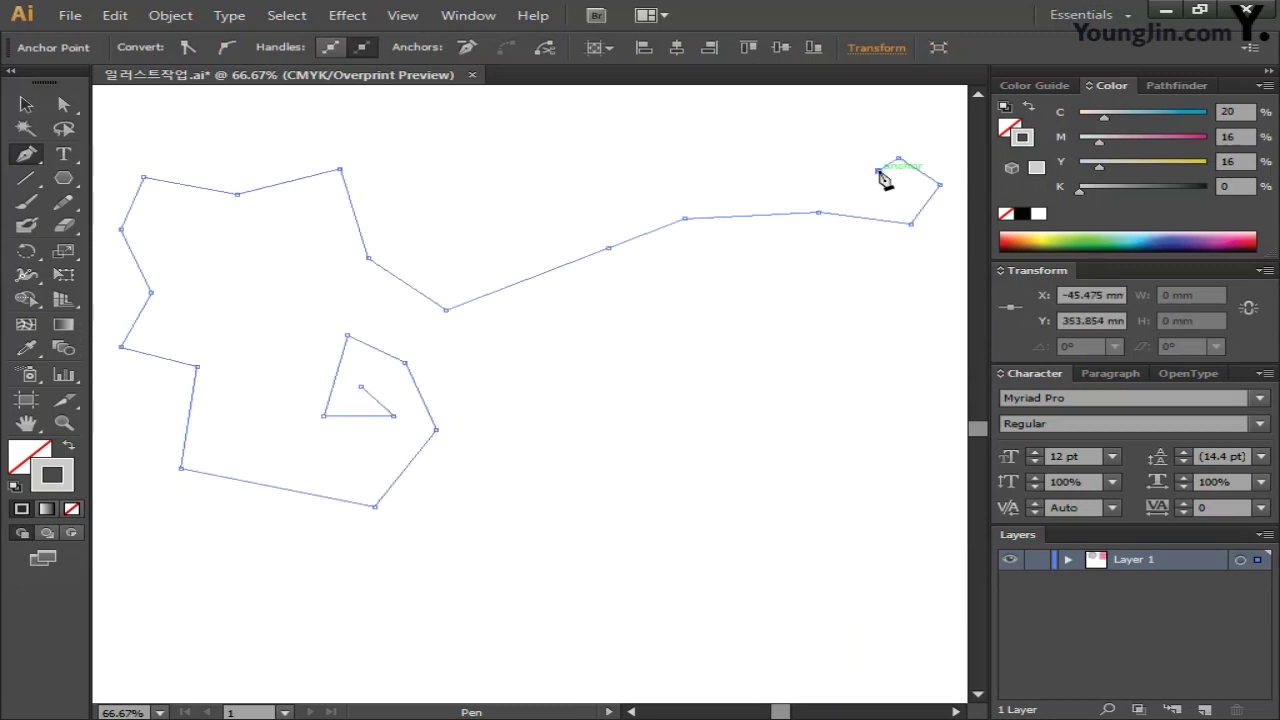
click(878, 171)
Convert the spiral's corner anchors to smooth points and adjust them into a round curl ending at the path's inner end
drag(374, 507, 330, 512)
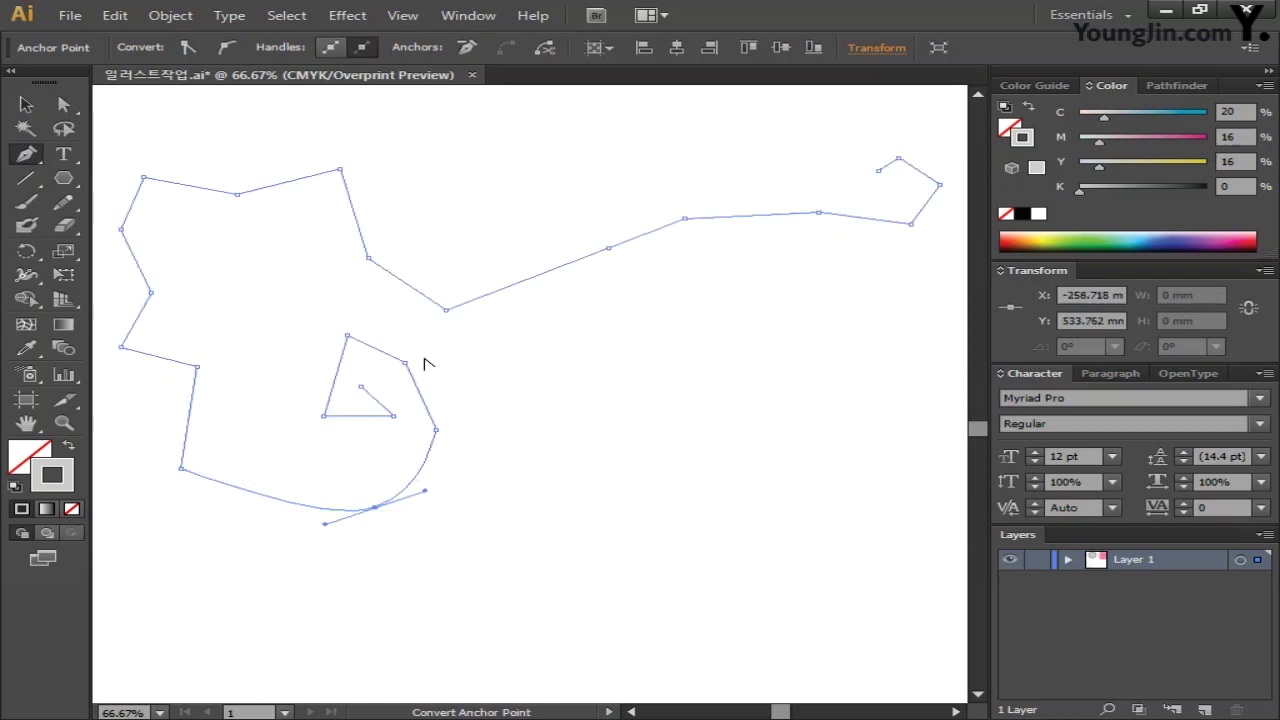
drag(435, 430, 437, 460)
drag(405, 362, 323, 341)
mouse_move(324, 414)
mouse_down()
mouse_move(330, 428)
mouse_move(397, 420)
mouse_move(349, 357)
mouse_move(414, 371)
mouse_move(376, 393)
mouse_move(385, 402)
mouse_move(308, 381)
mouse_move(322, 405)
mouse_up()
drag(394, 423, 447, 430)
drag(376, 394, 373, 387)
Move the path's left-side anchors inward and curve the segments between them into rounded lobes
mouse_move(181, 468)
mouse_down()
mouse_move(188, 482)
mouse_move(186, 470)
mouse_up()
drag(197, 367, 227, 367)
drag(186, 470, 230, 460)
drag(120, 347, 139, 349)
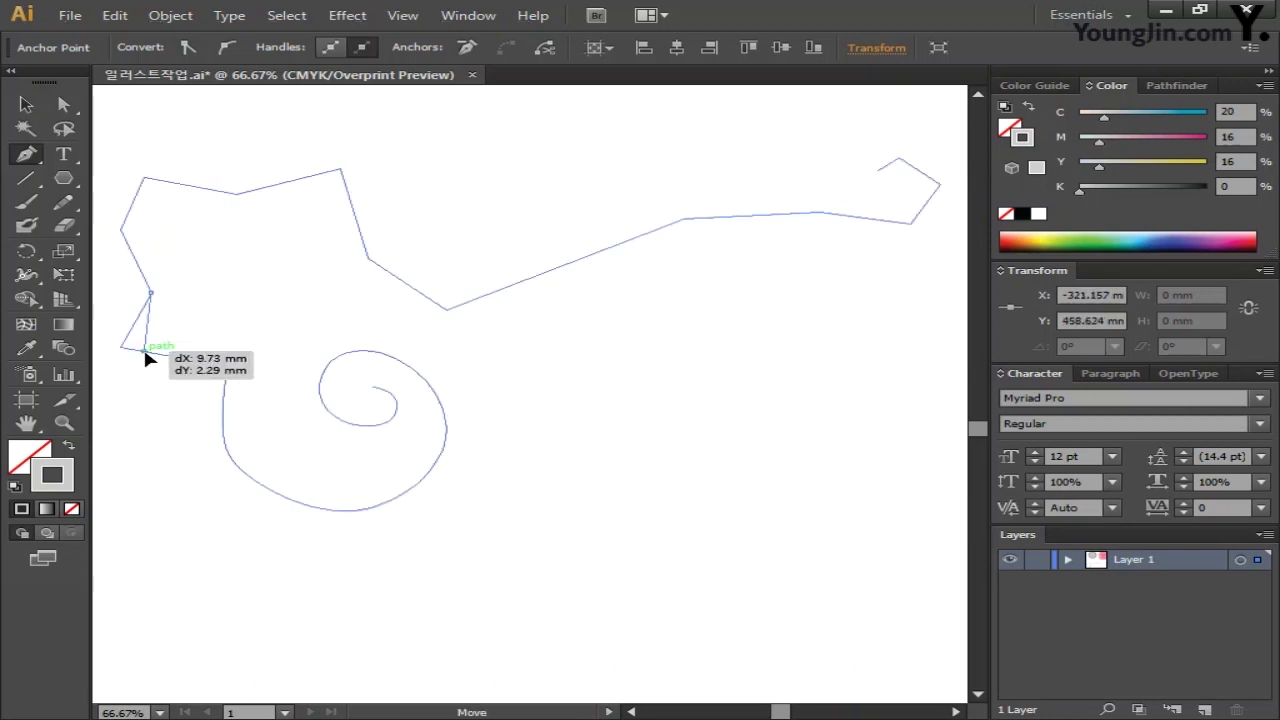
drag(150, 293, 193, 287)
drag(120, 229, 132, 228)
drag(143, 177, 168, 182)
click(209, 214)
key(Return)
drag(139, 349, 116, 320)
drag(132, 228, 130, 208)
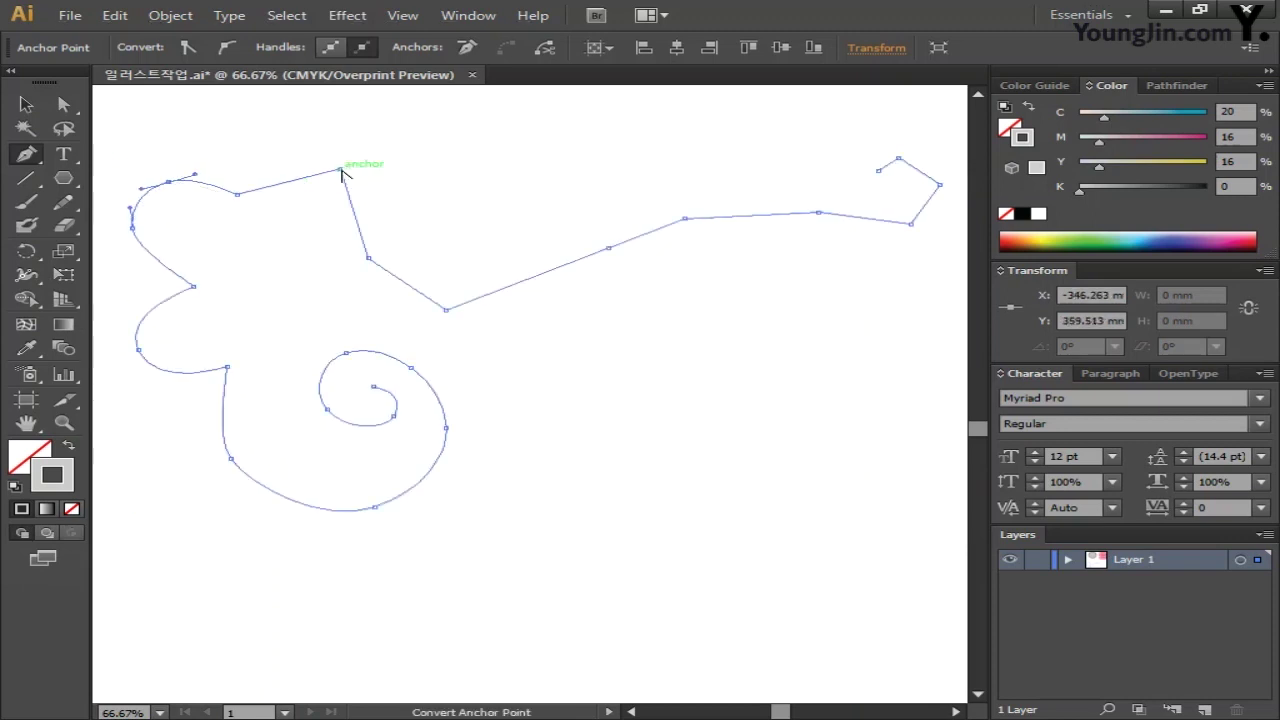
Round the peak of the path's upper lobe into a smooth arc and adjust the anchors of the neighboring left lobe
drag(340, 169, 410, 196)
drag(134, 229, 153, 236)
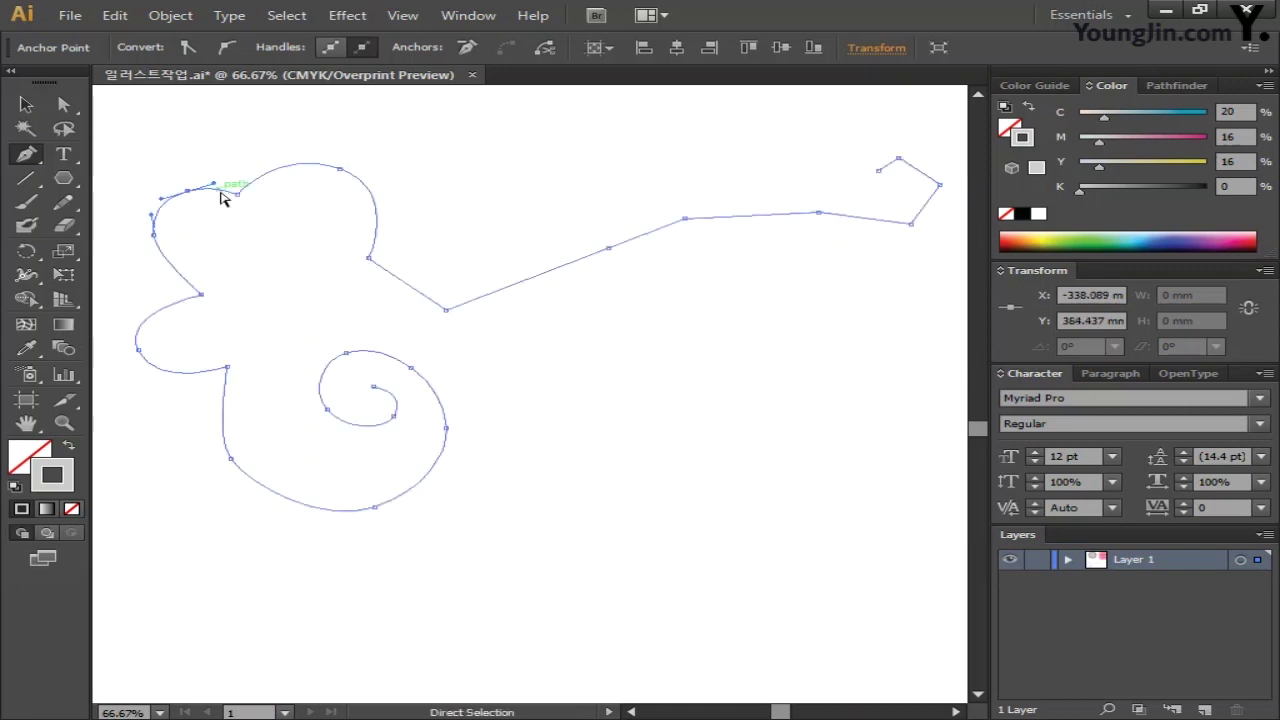
click(346, 180)
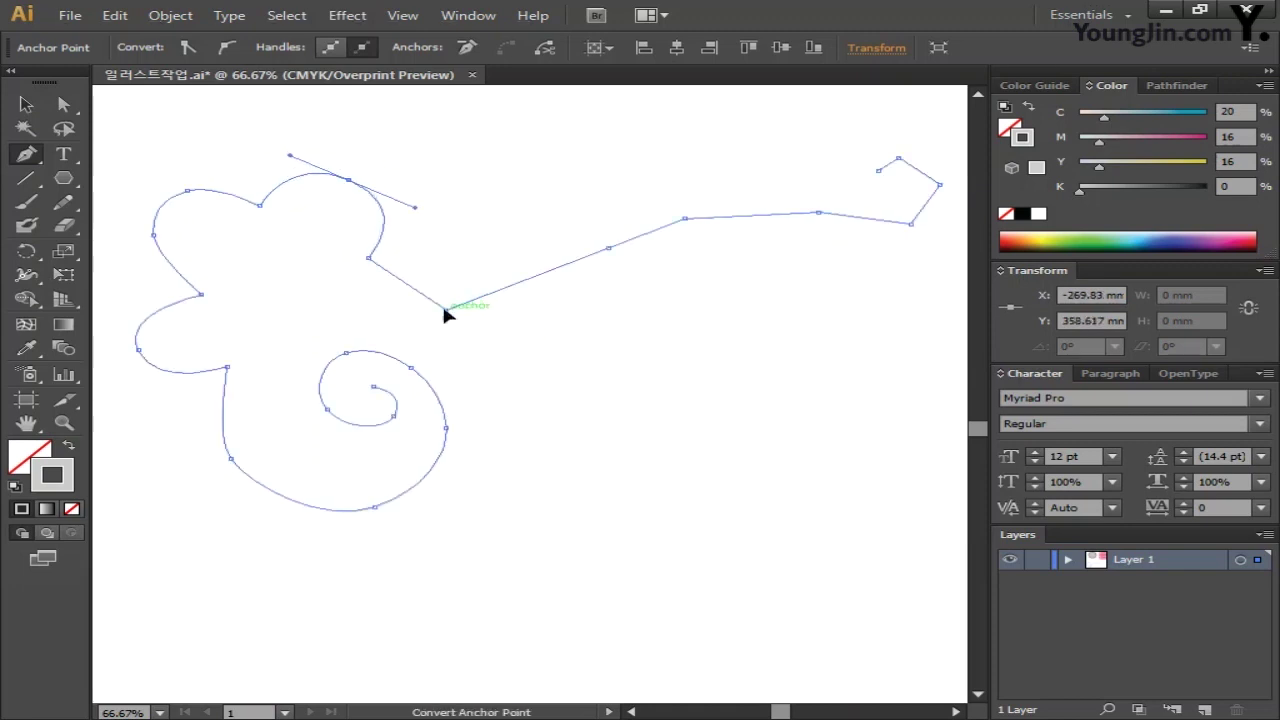
Smooth the path's long tail into a gentle wave and round its hooked end into a small curl
drag(446, 310, 502, 310)
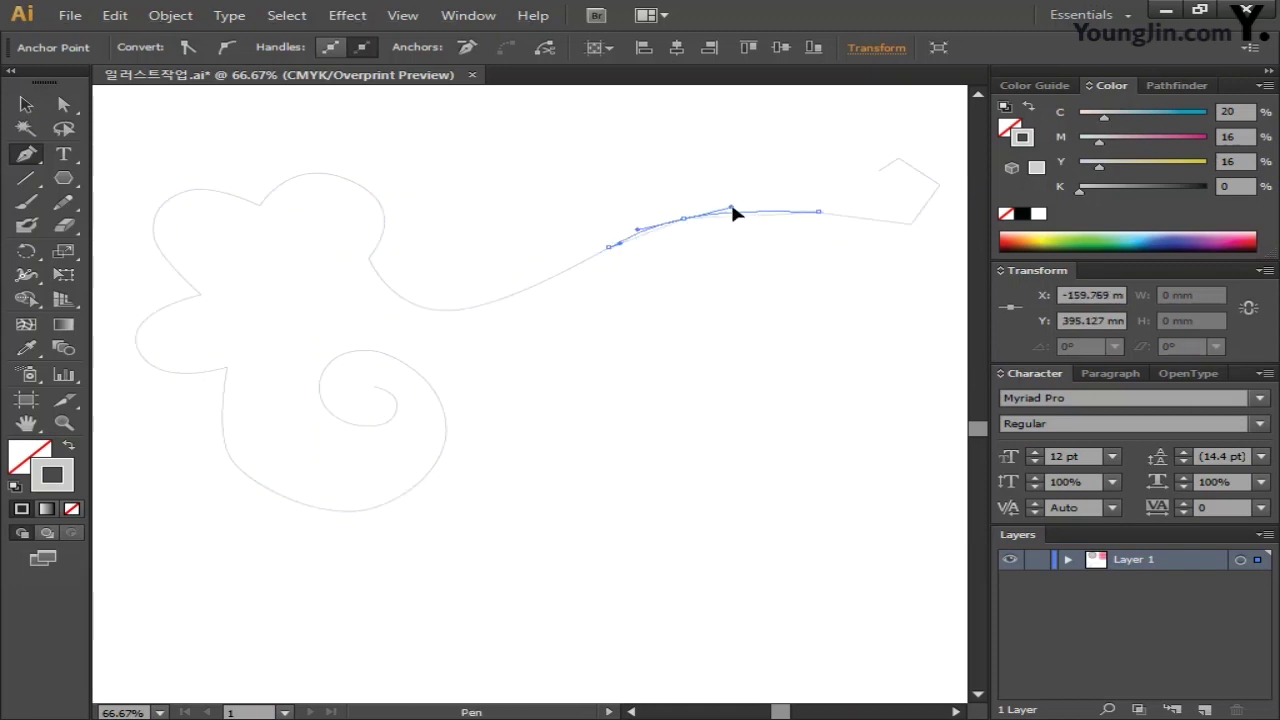
mouse_move(910, 222)
mouse_down()
mouse_move(943, 214)
mouse_move(932, 219)
mouse_move(908, 163)
mouse_move(886, 180)
mouse_move(903, 163)
mouse_move(901, 222)
mouse_up()
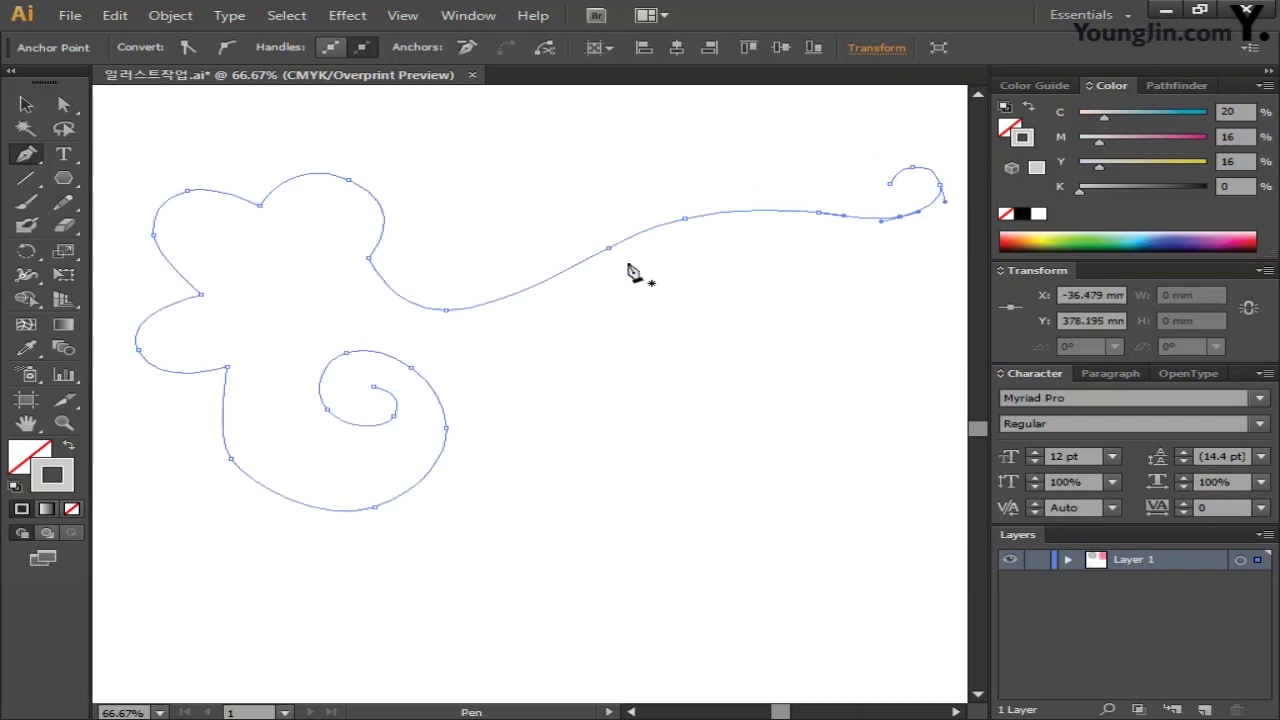
Move the anchors of the spiral's inner curl slightly down and outward to even out the gaps between its turns
key(ctrl+minus)
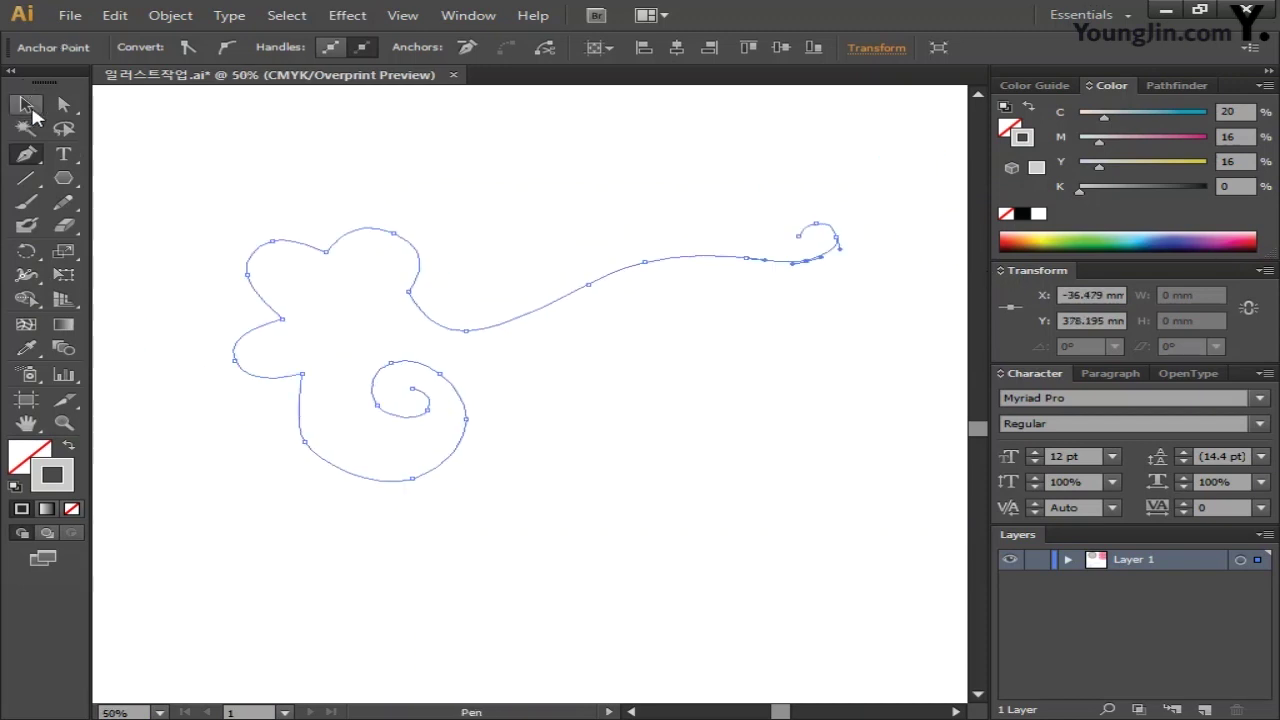
key(a)
drag(471, 429, 443, 374)
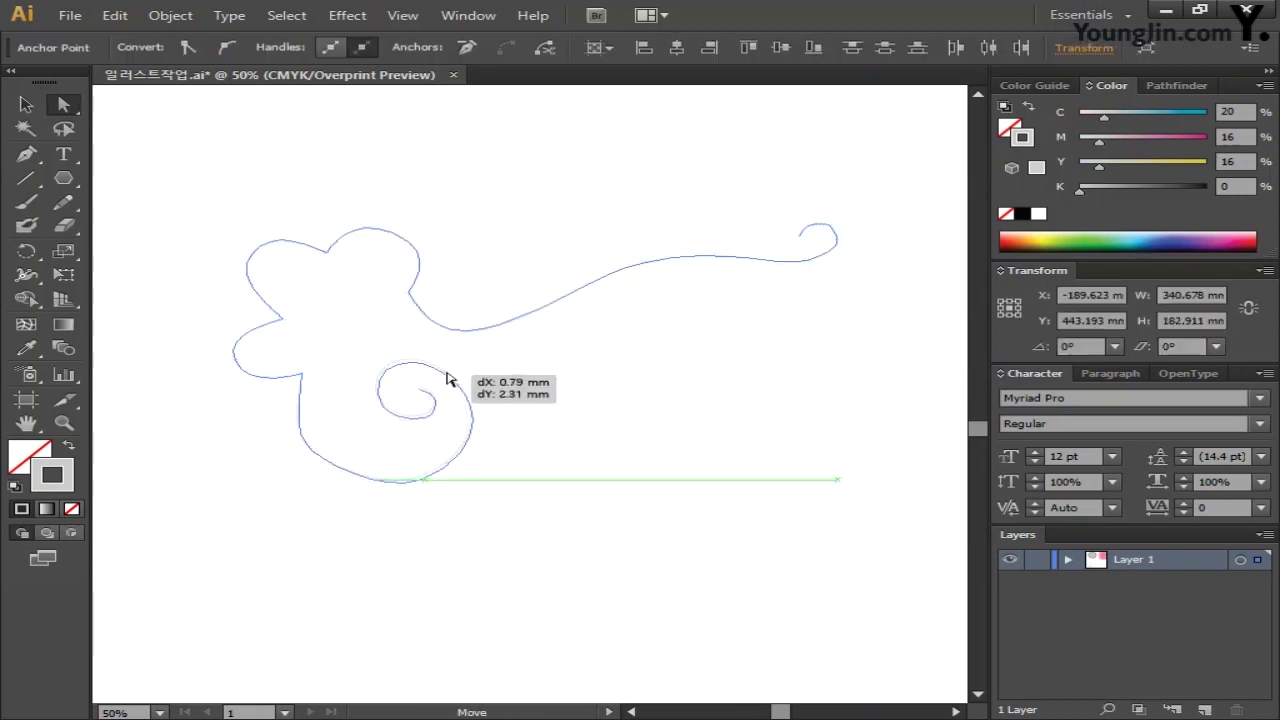
click(391, 391)
drag(363, 363, 374, 420)
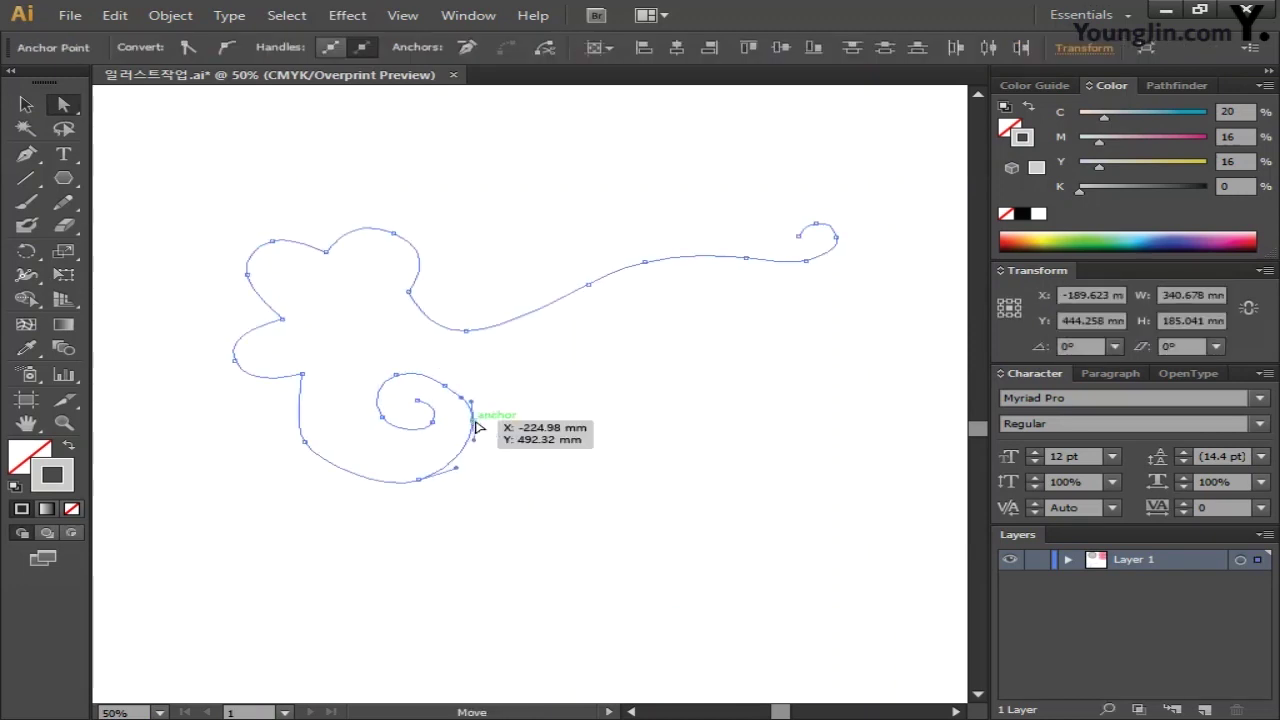
drag(452, 387, 457, 386)
click(551, 420)
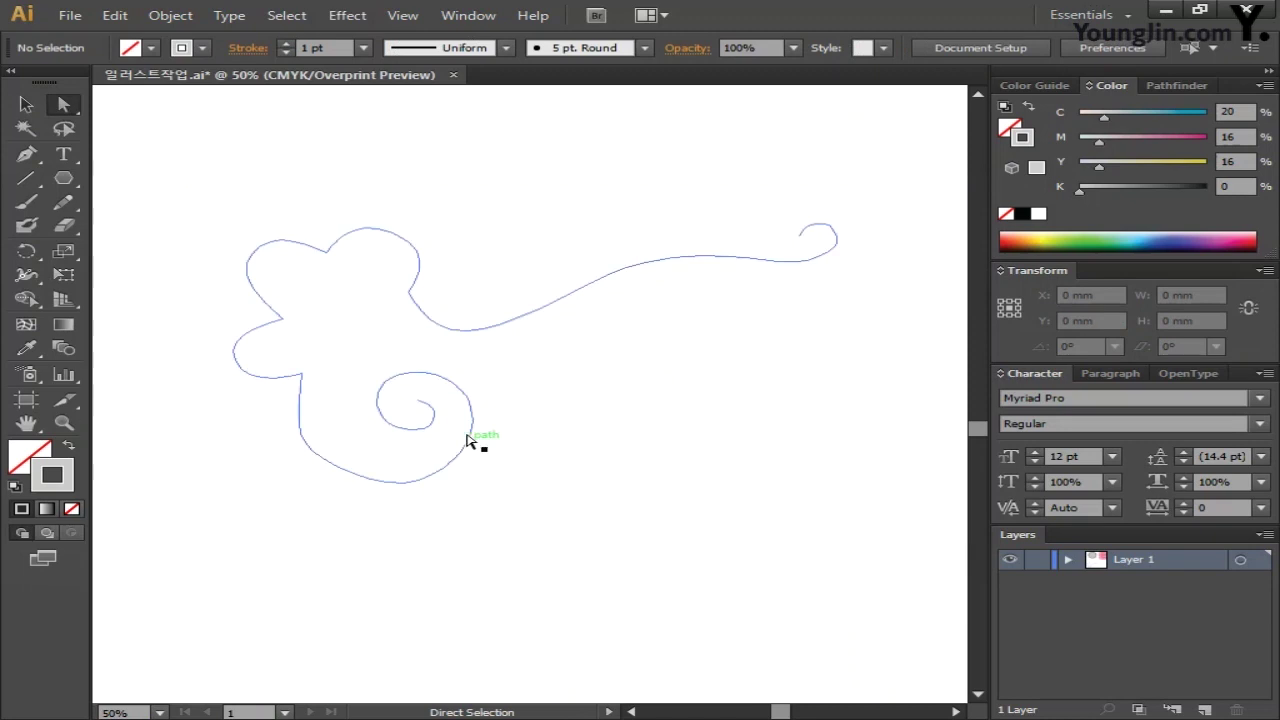
click(26, 104)
click(338, 244)
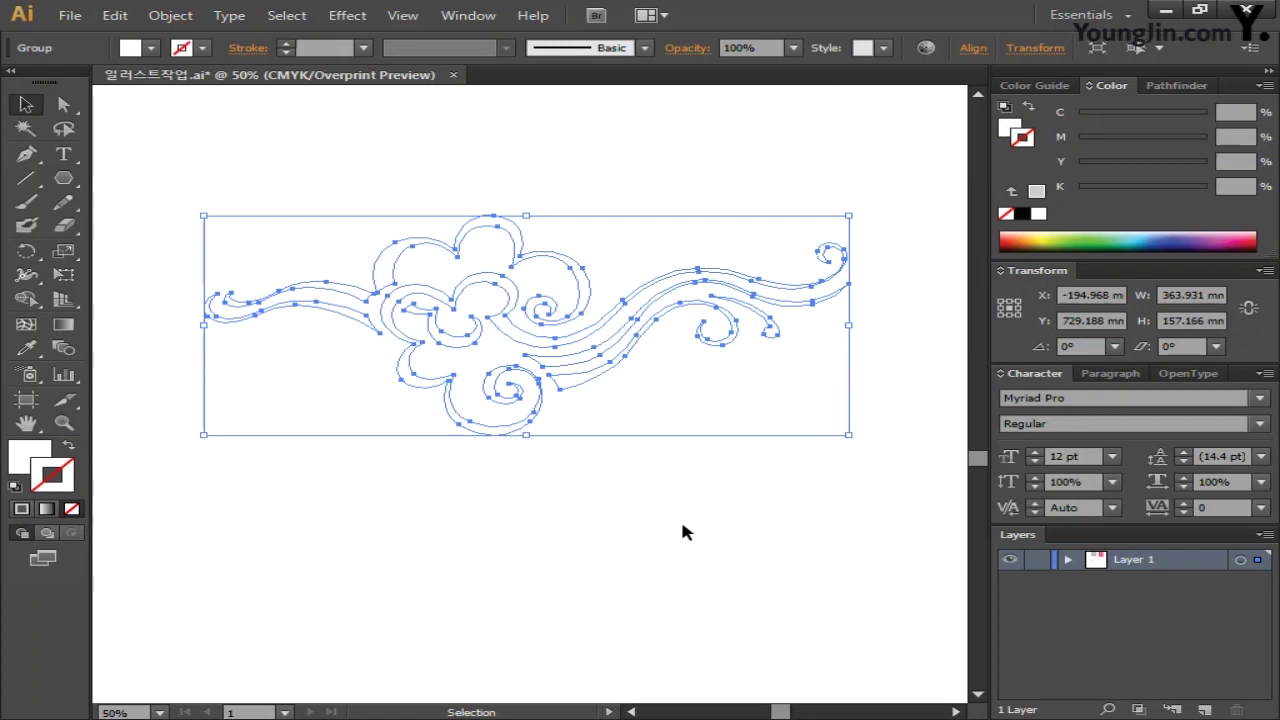
click(52, 480)
key(Delete)
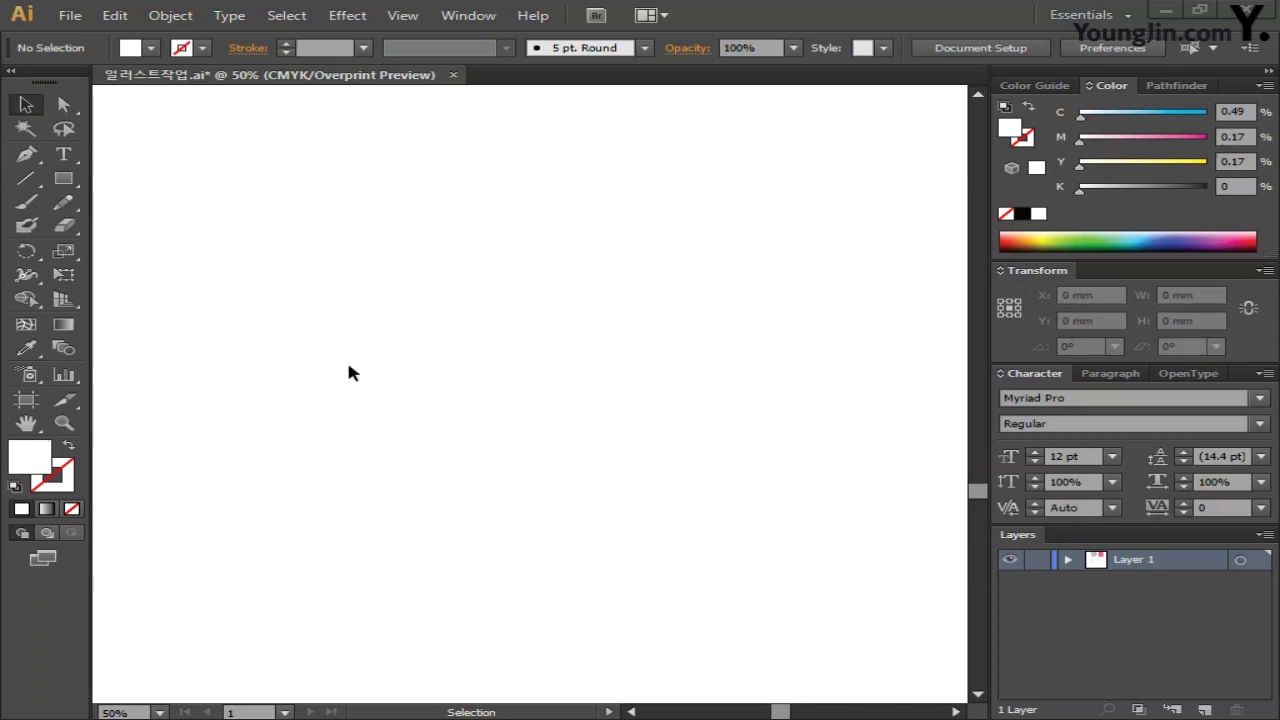
Draw a rectangle about 165 mm wide and 34 mm high in an empty area and fill it with pale pink E2CFCF
drag(62, 179, 166, 186)
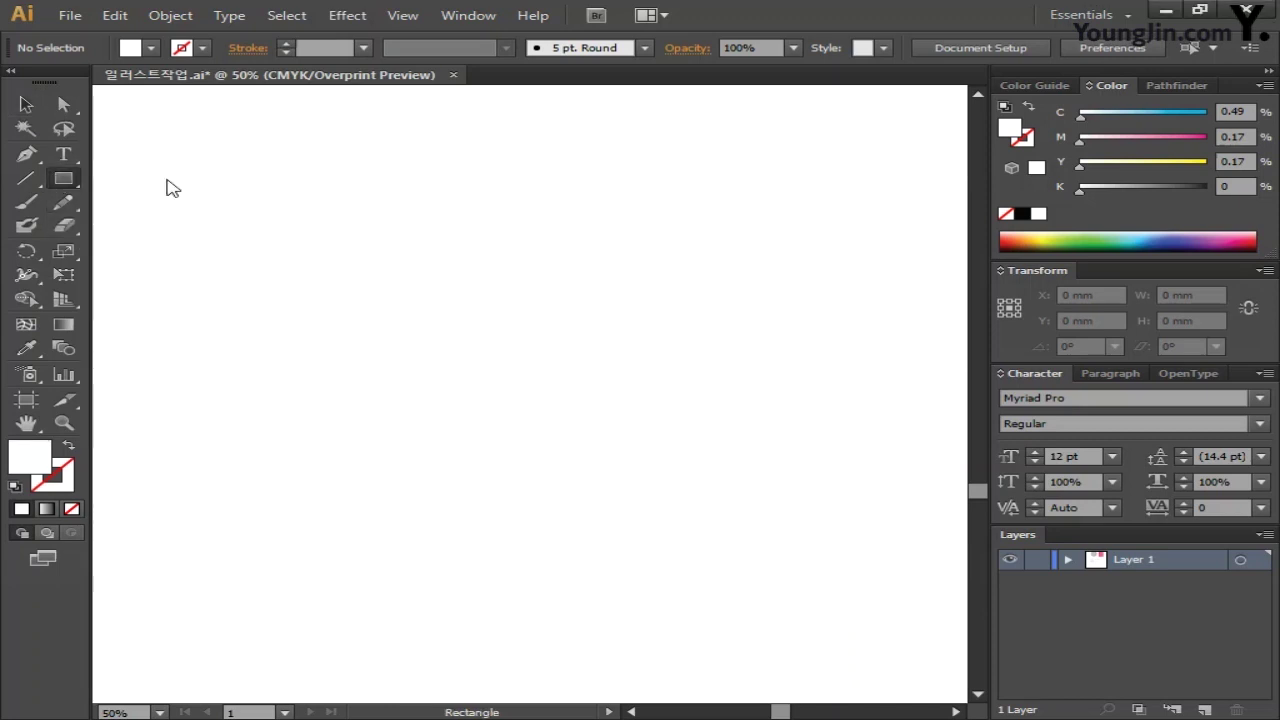
drag(234, 236, 527, 282)
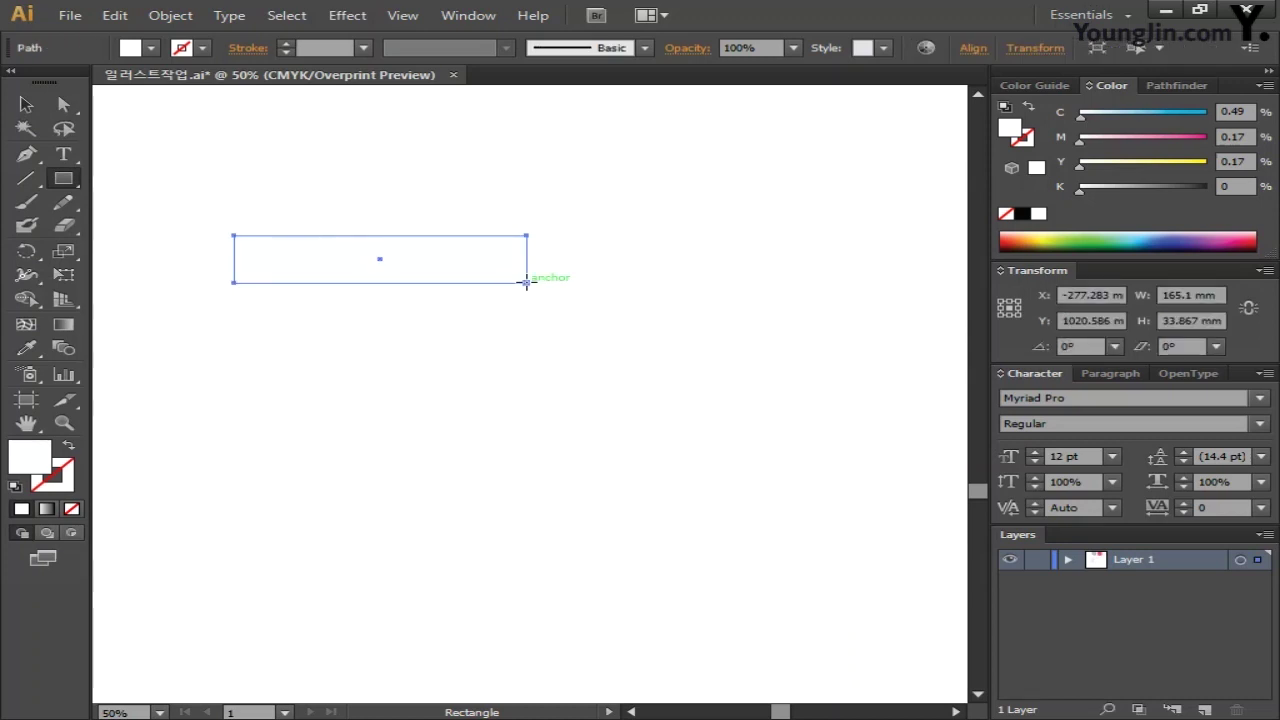
double_click(30, 458)
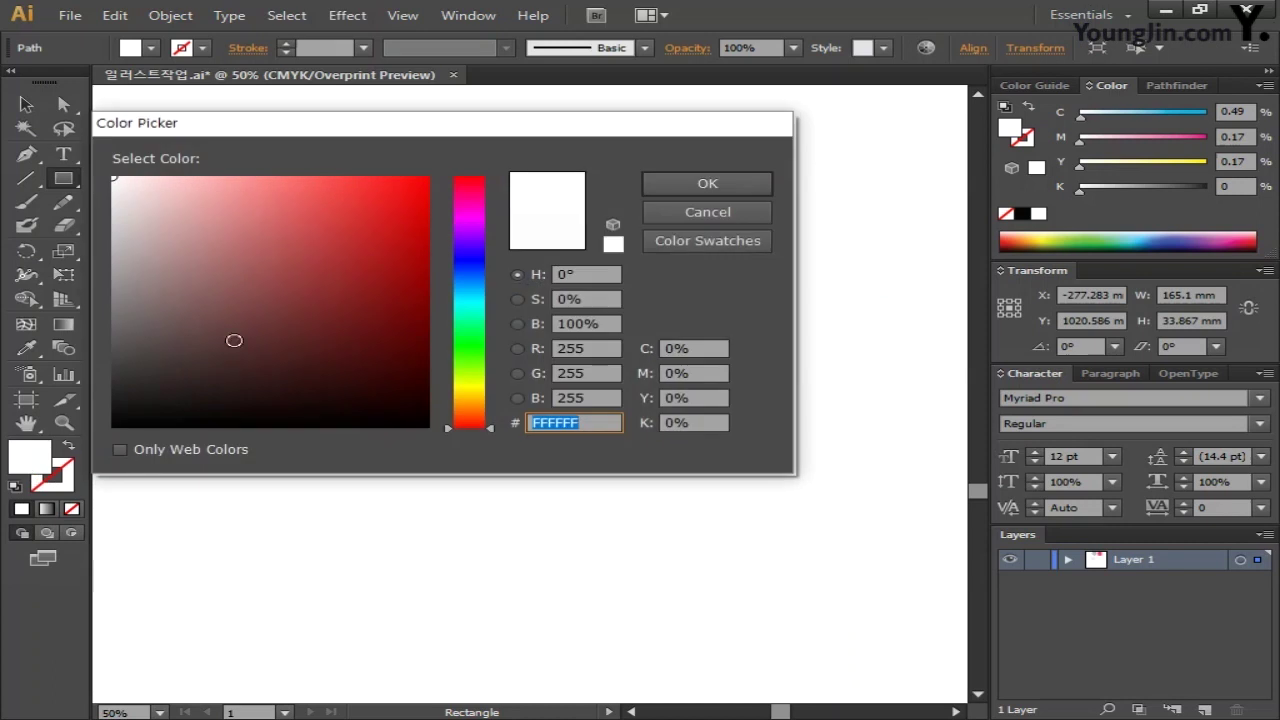
drag(234, 340, 143, 209)
click(690, 184)
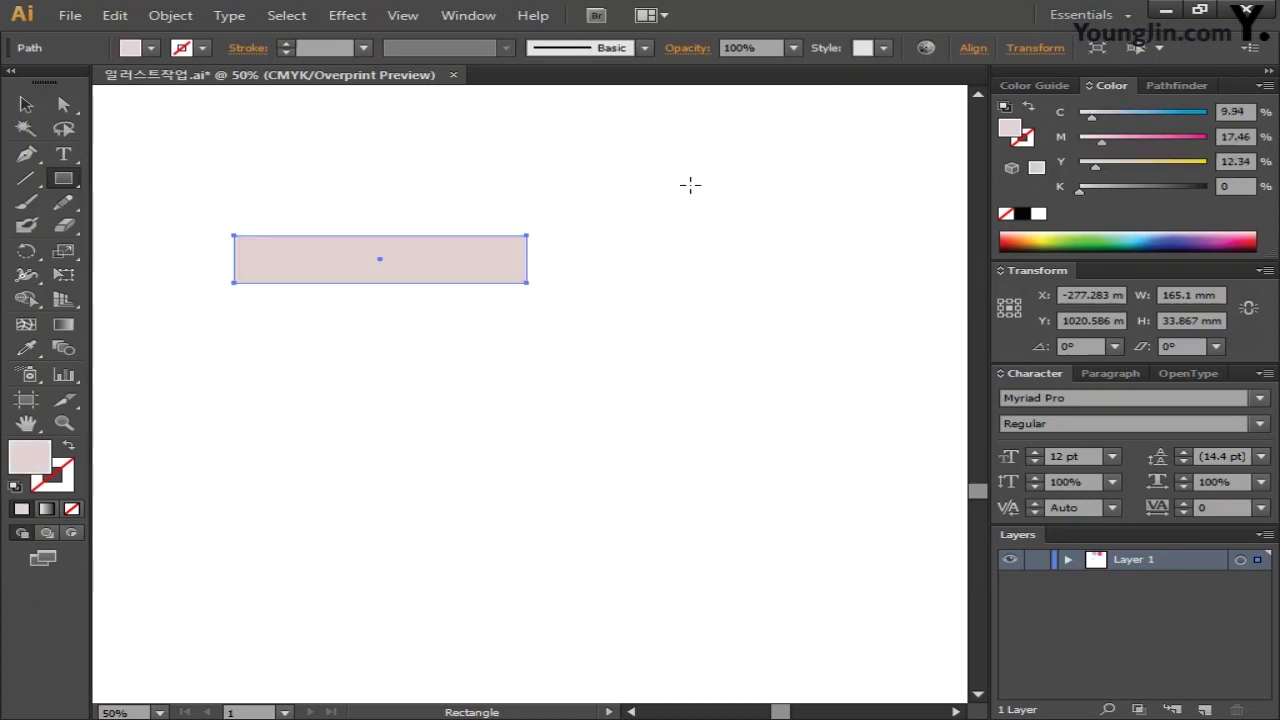
Duplicate the rectangle horizontally to its right and narrow the copy to about 46 mm
click(26, 105)
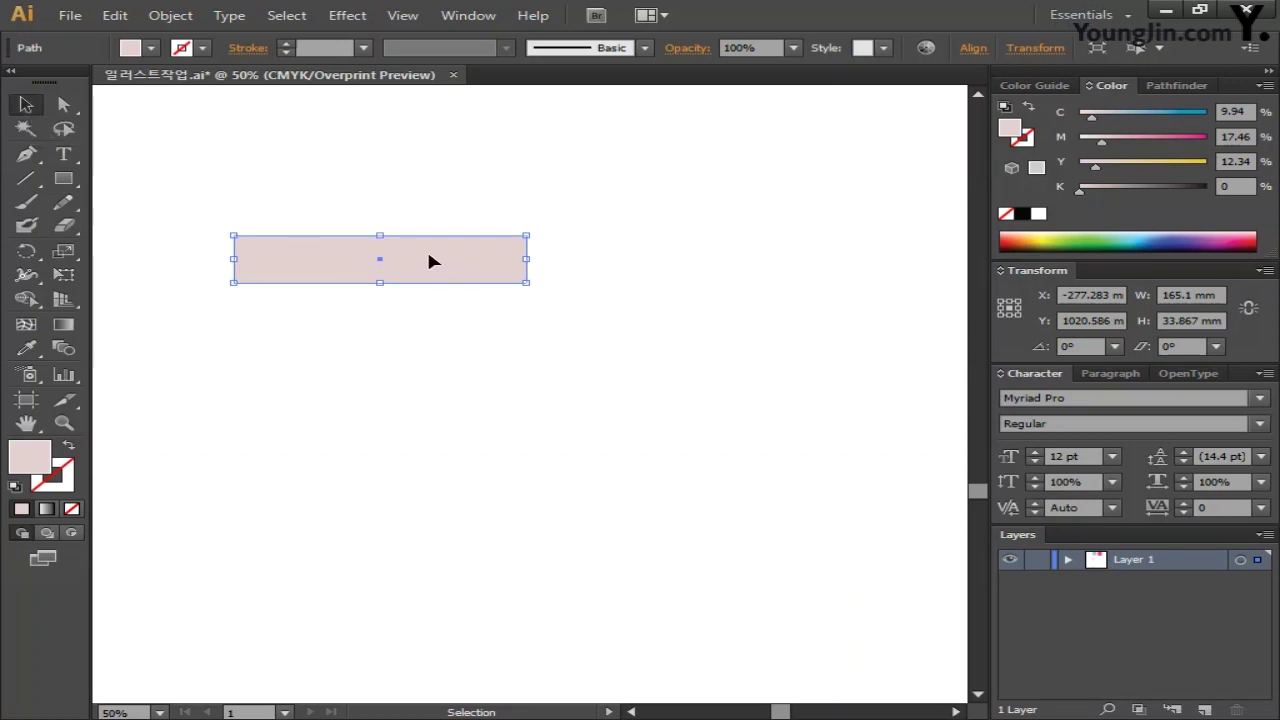
drag(421, 259, 744, 261)
key(shift)
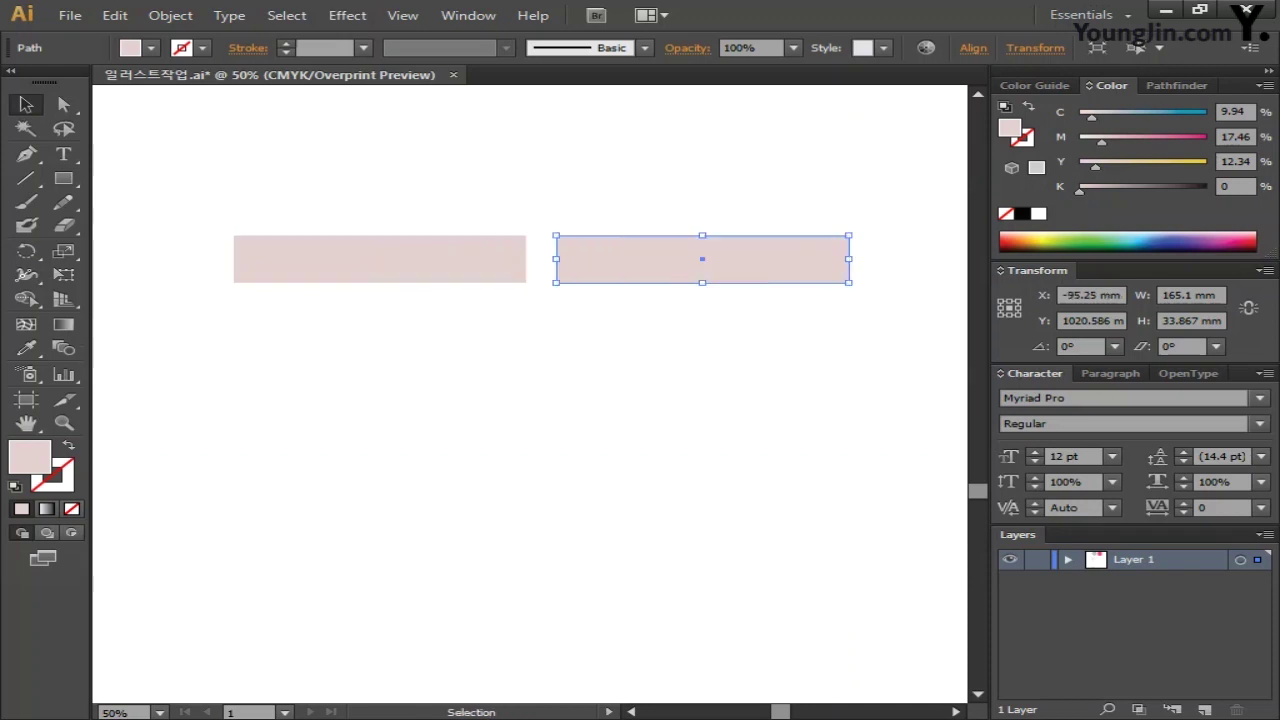
click(958, 712)
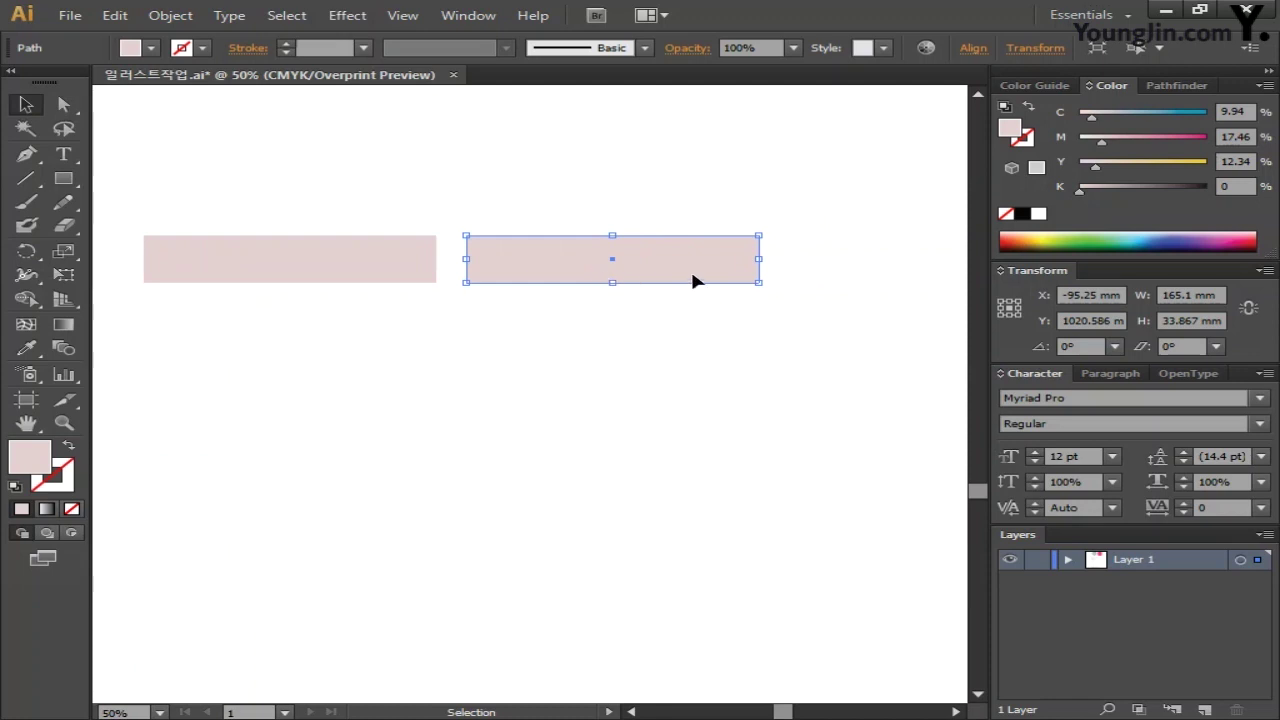
drag(760, 259, 548, 259)
Duplicate the short rectangle to its right in the same row and stretch the copy into a bar longer than the first one
key(ctrl+minus)
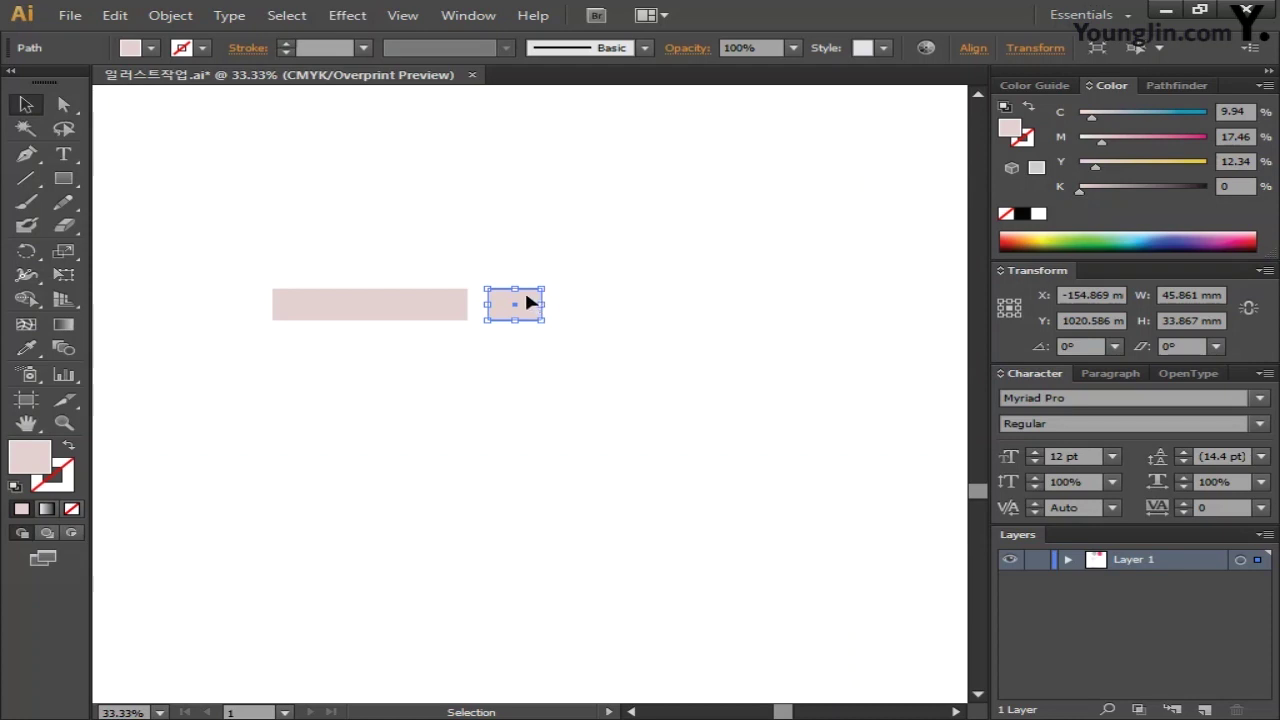
drag(530, 302, 905, 306)
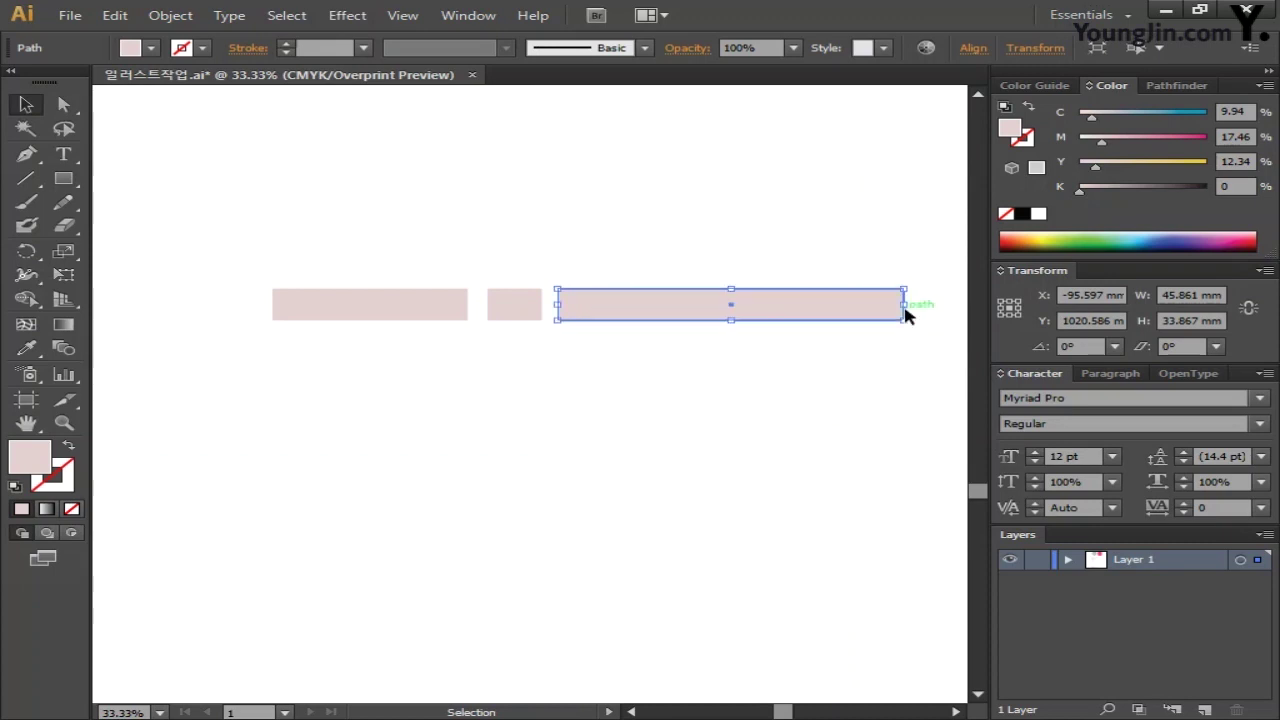
click(738, 398)
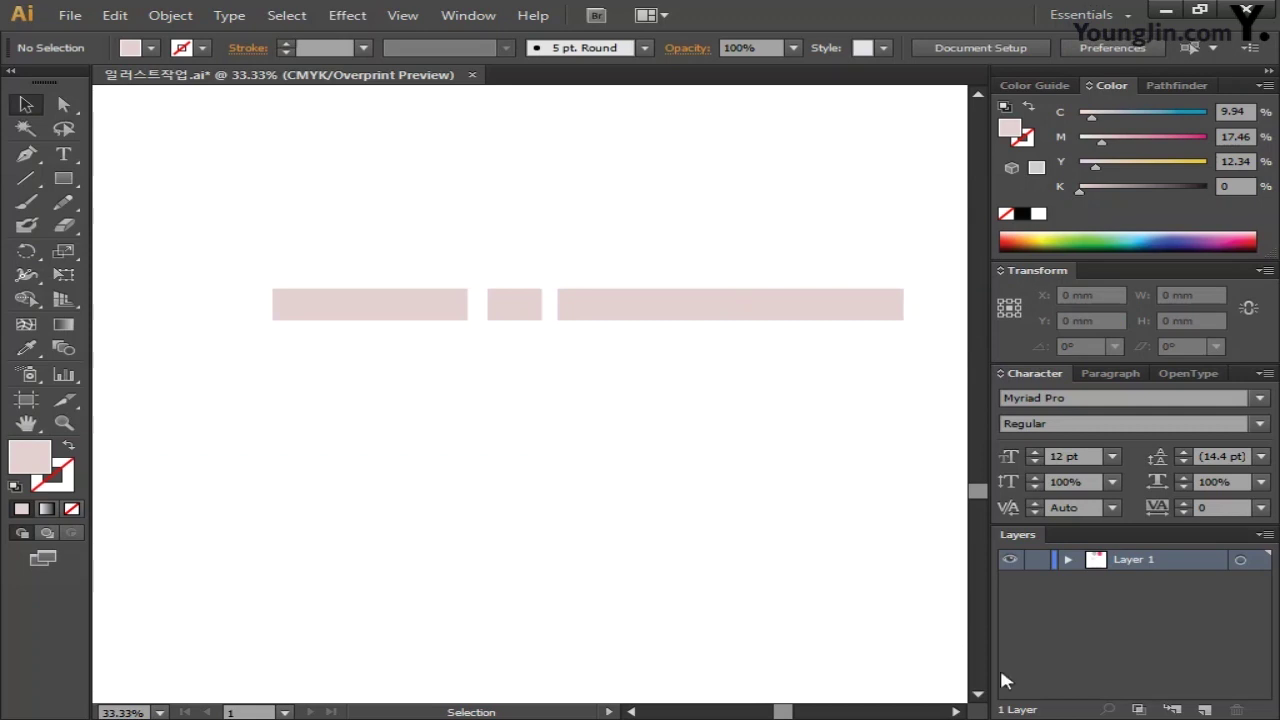
Copy the row of three rectangles about 50 mm straight down and repeat the copy once to make three rows
click(955, 711)
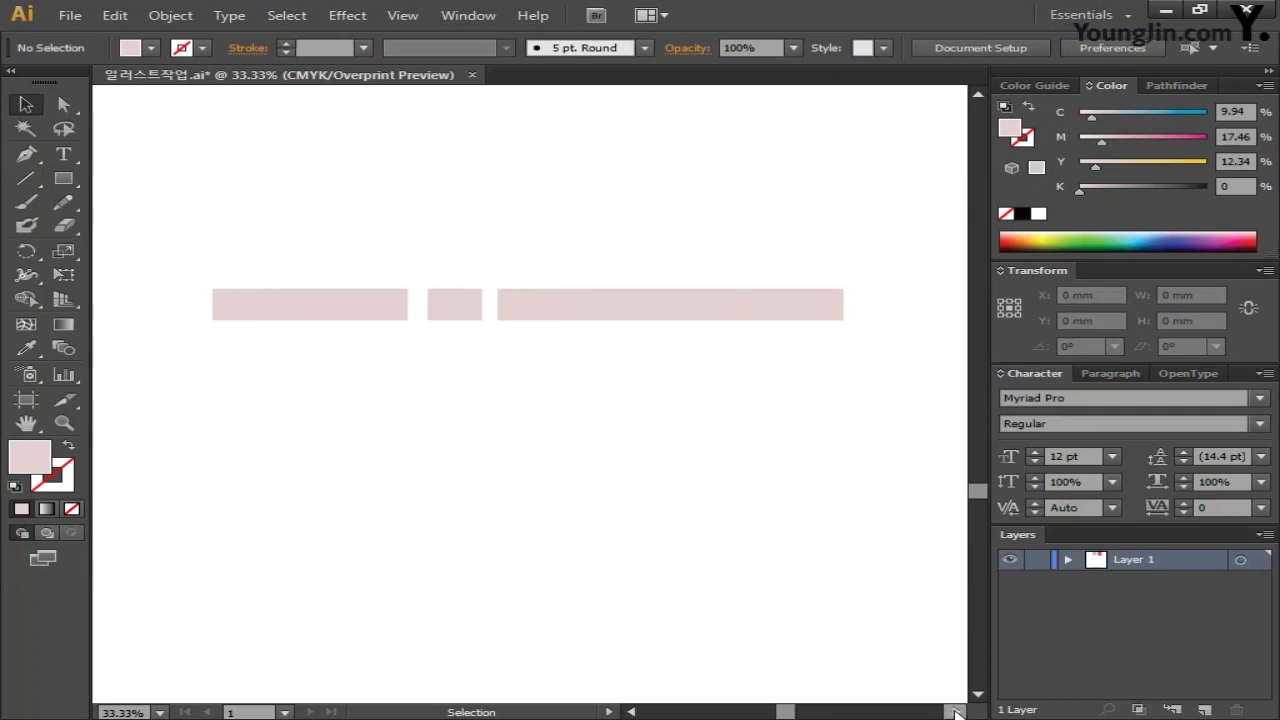
drag(270, 252, 665, 375)
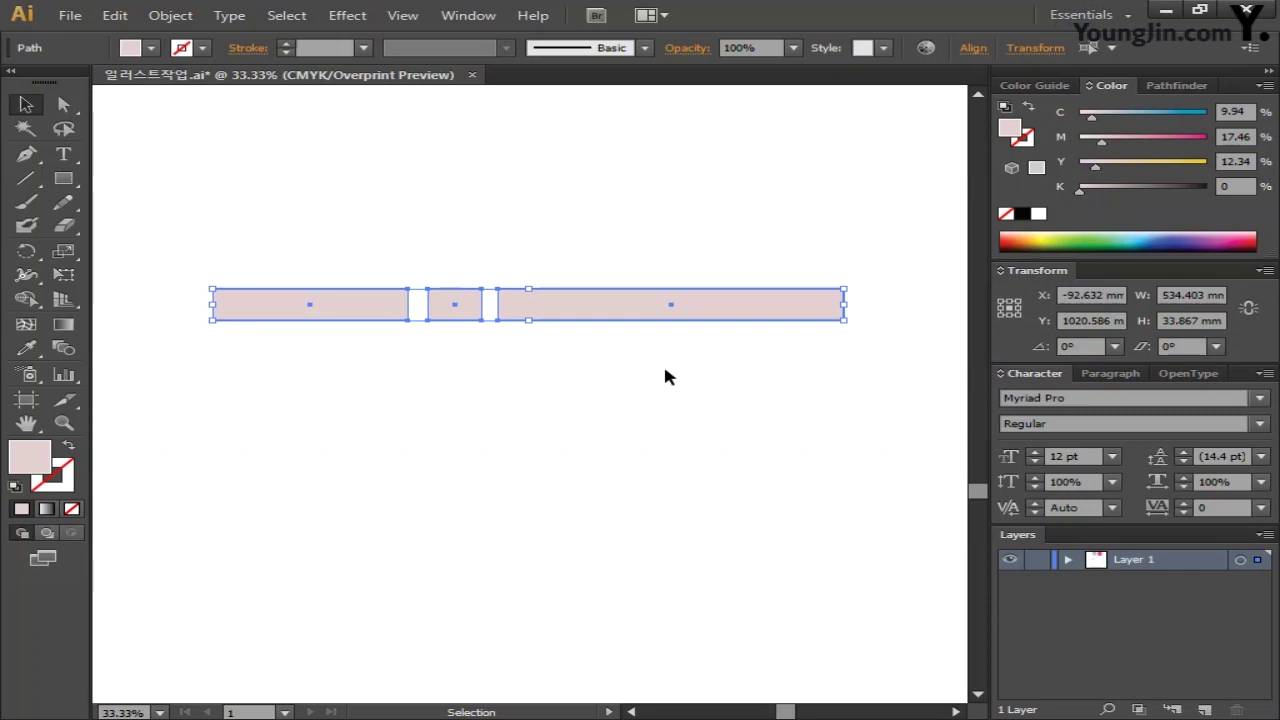
shift+click(621, 310)
drag(618, 318, 620, 358)
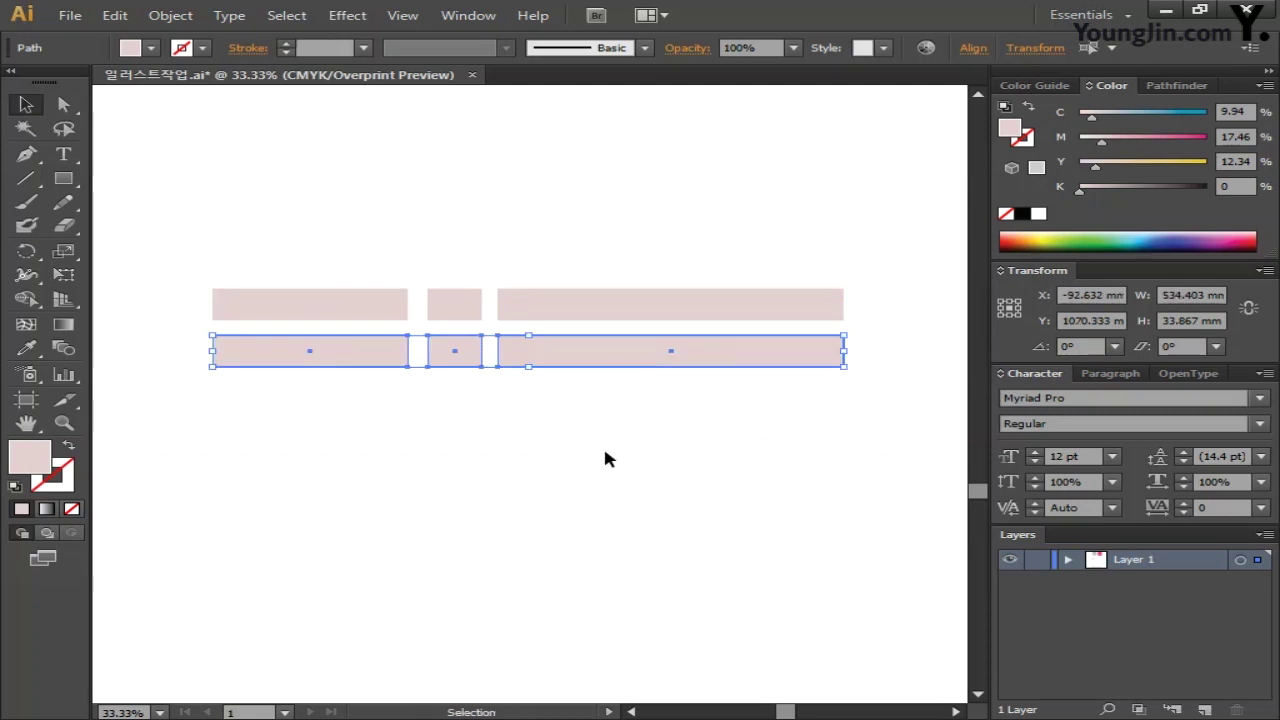
key(ctrl+d)
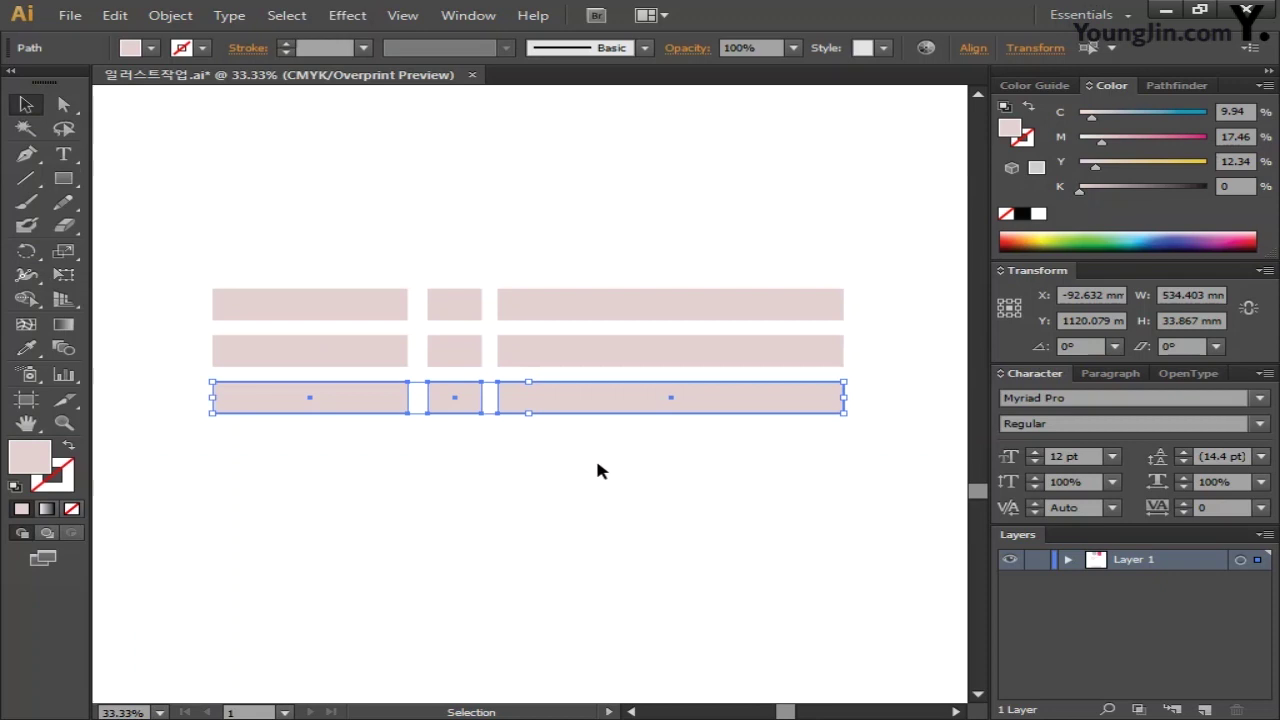
click(596, 460)
Fill all nine rectangles with gray at C 0, M 0, Y 0, K 70 and group them
drag(168, 155, 880, 510)
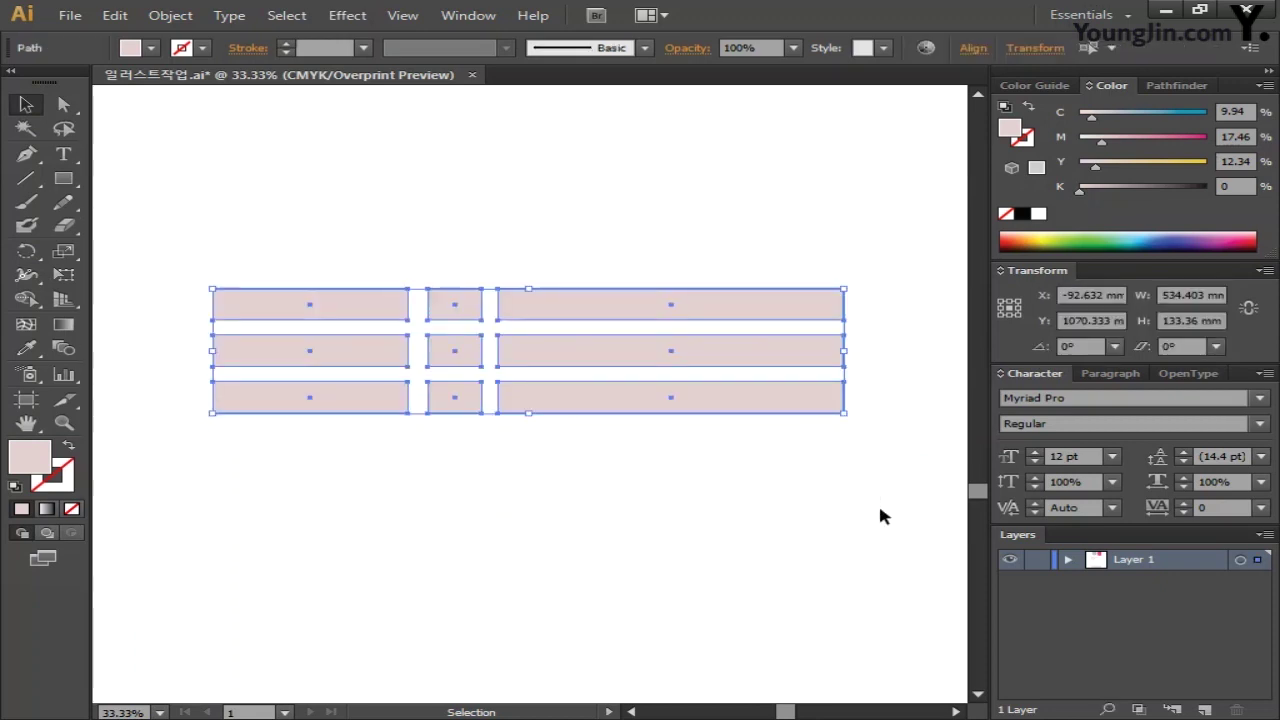
double_click(29, 457)
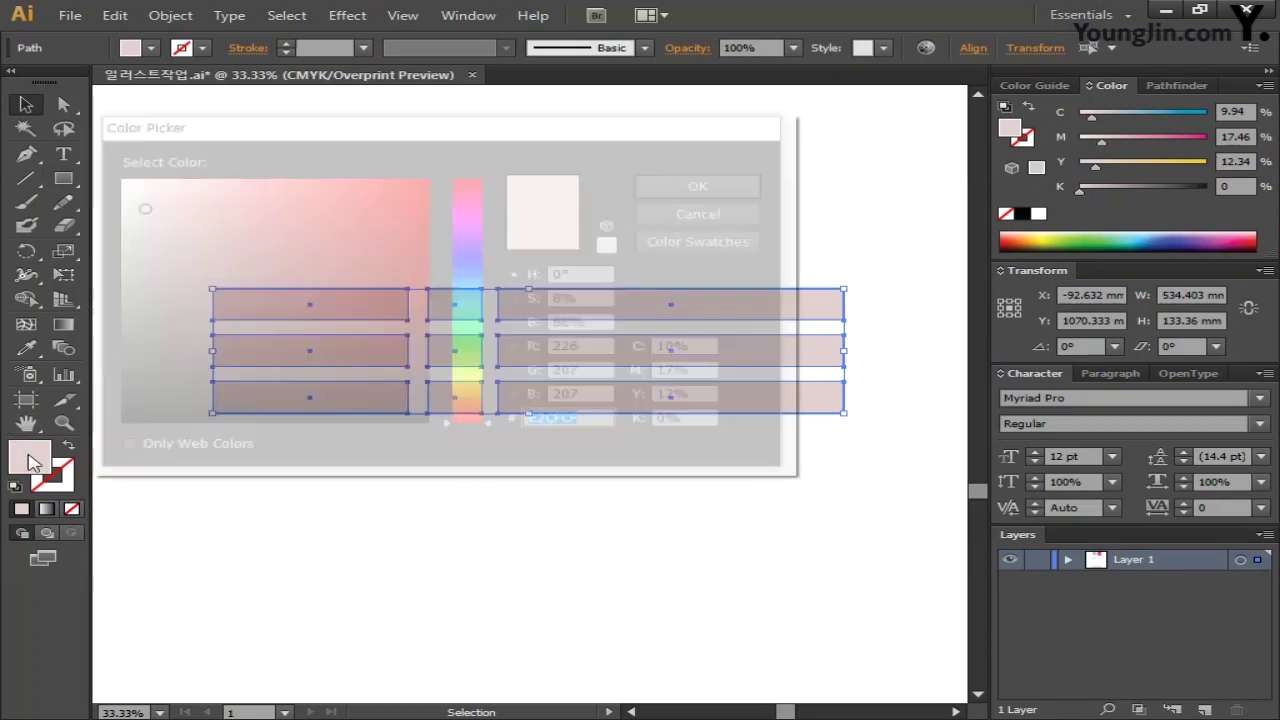
click(700, 350)
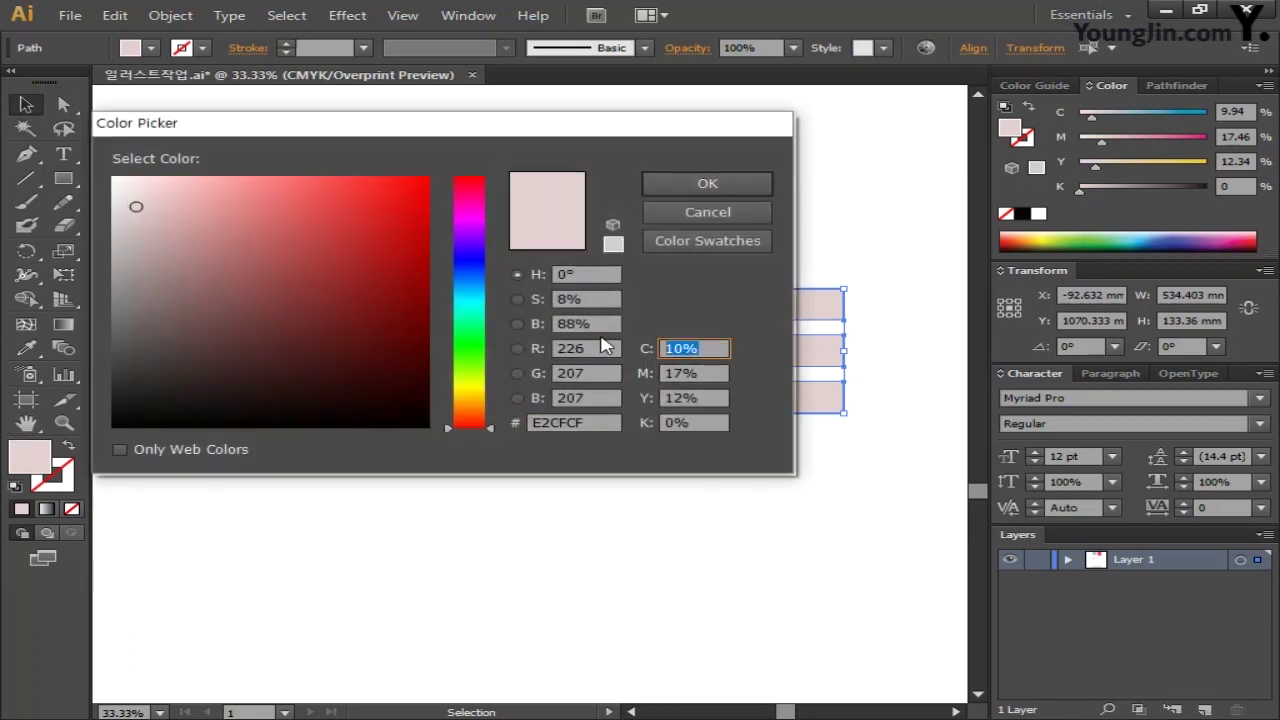
text(0)
key(Tab)
text(0)
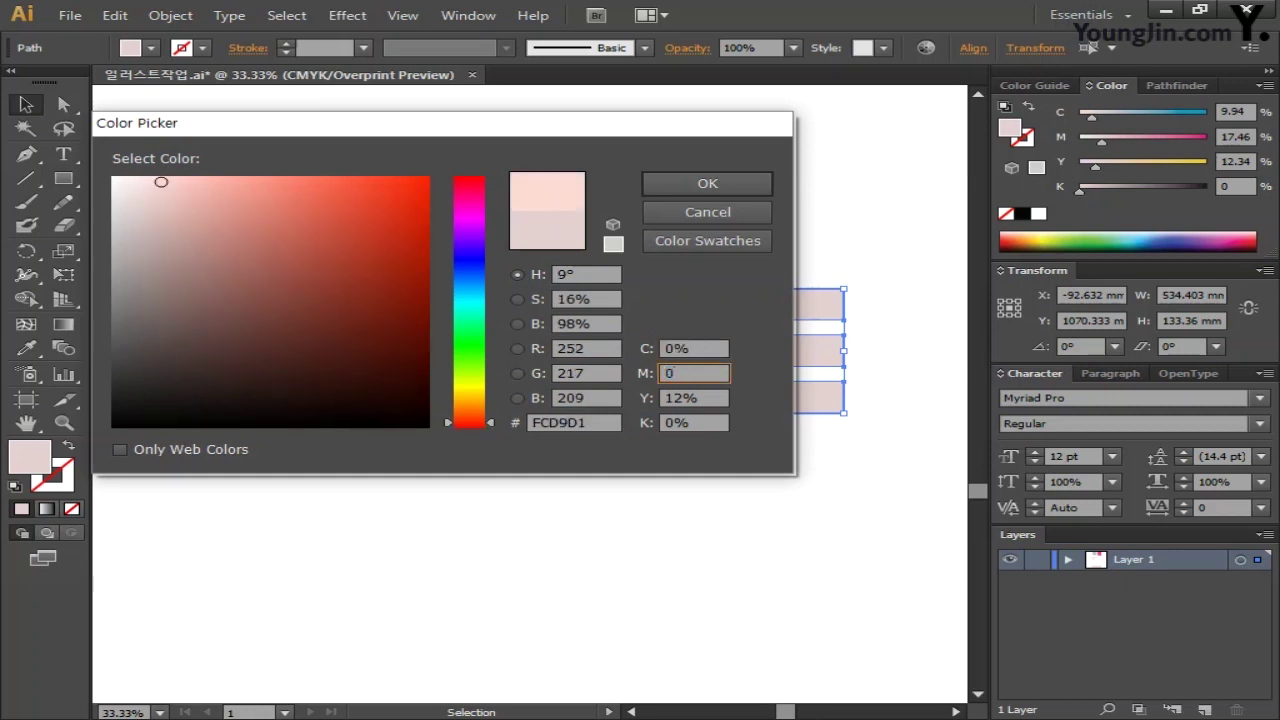
key(Tab)
text(0)
key(Tab)
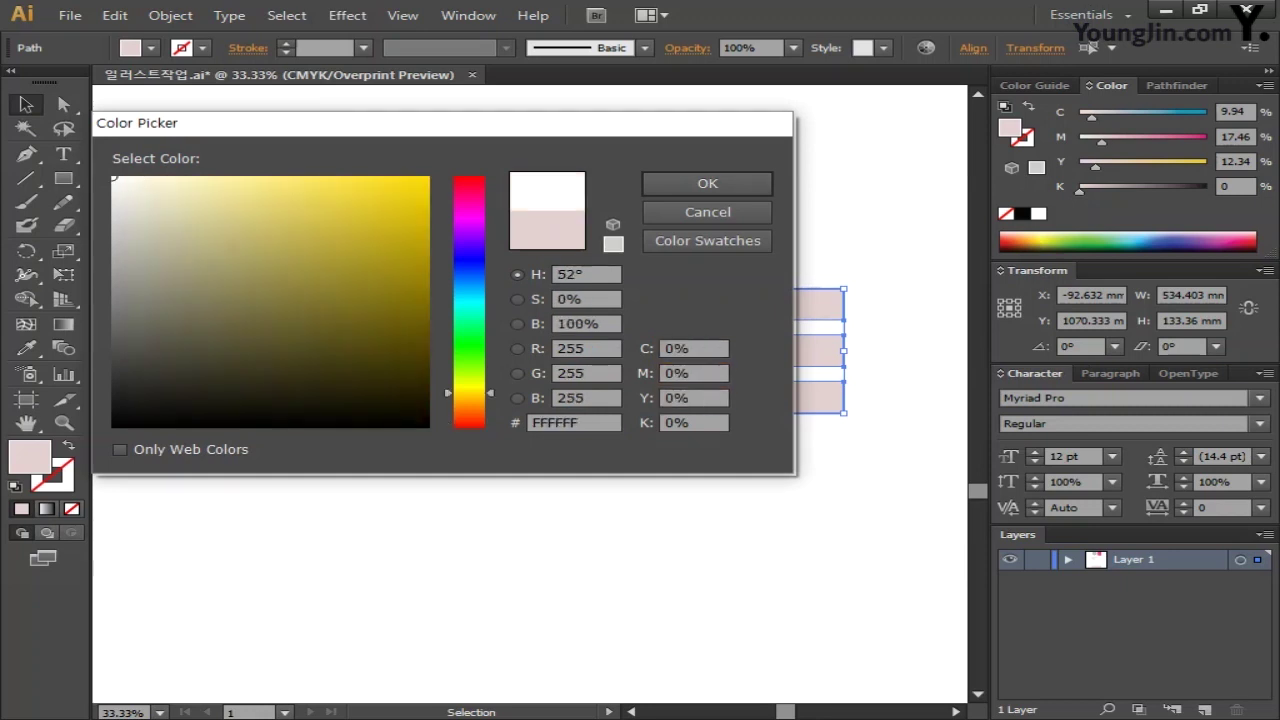
text(70)
click(682, 183)
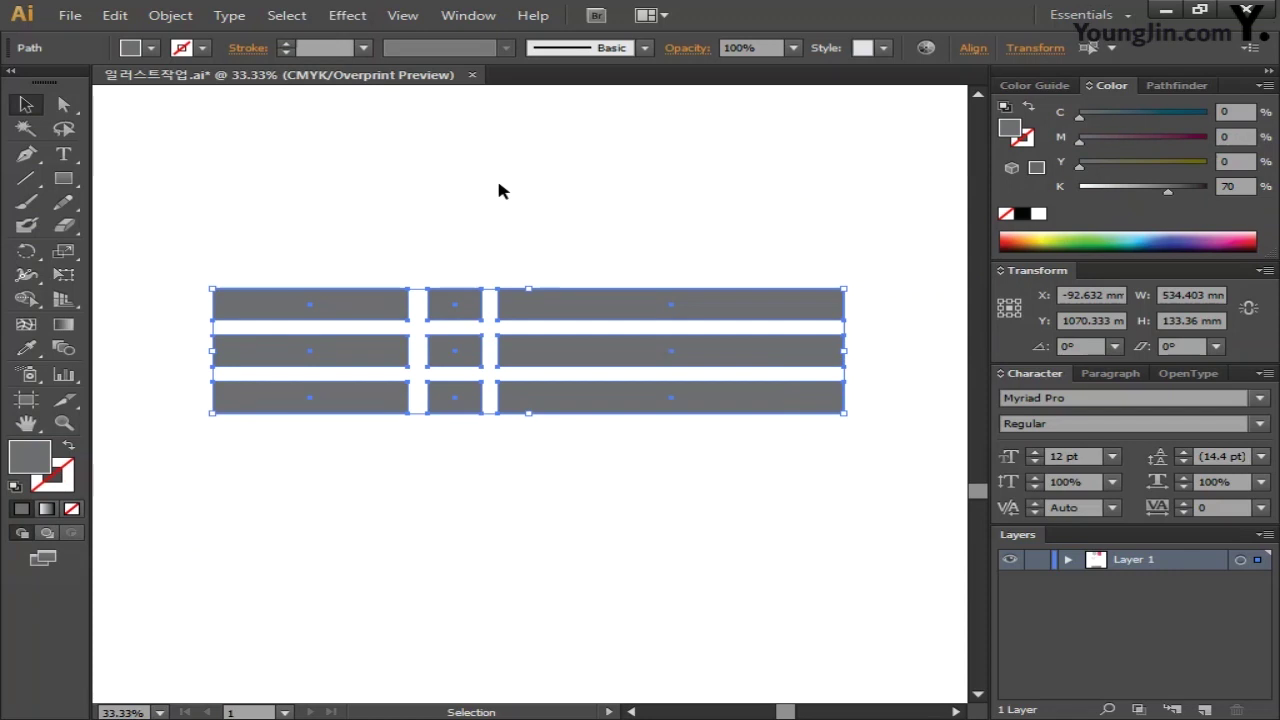
key(ctrl+g)
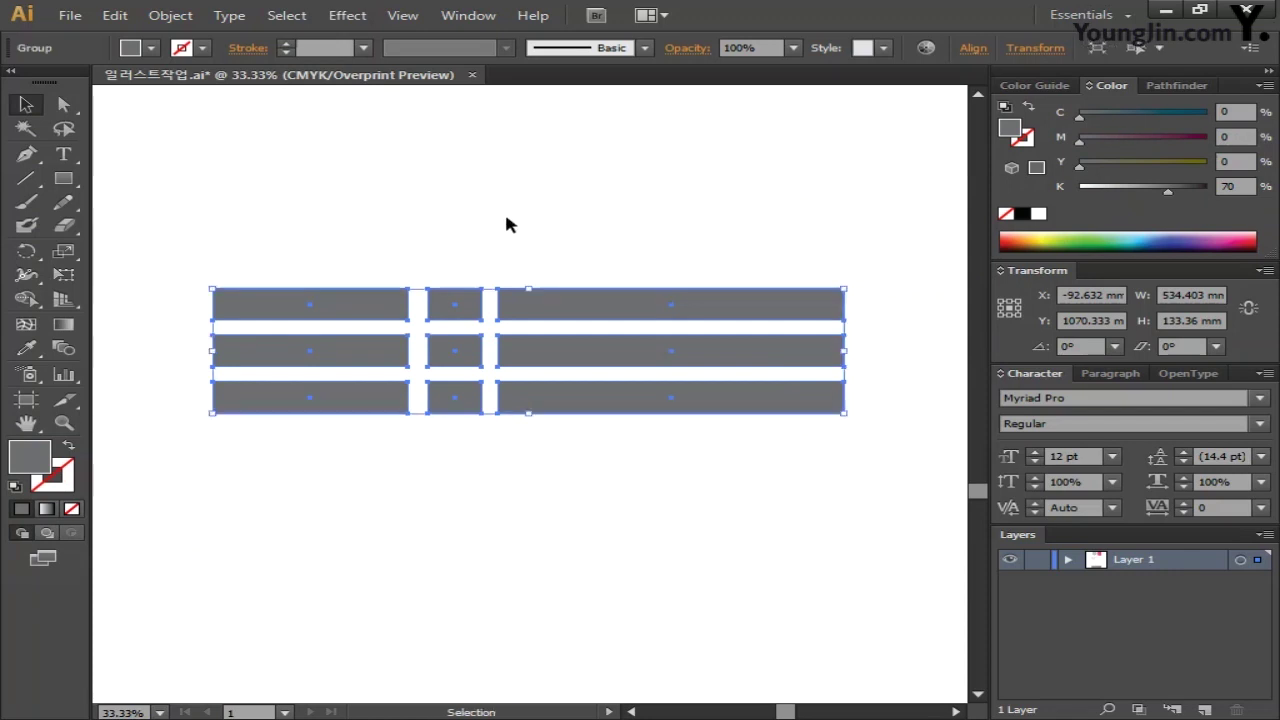
click(506, 224)
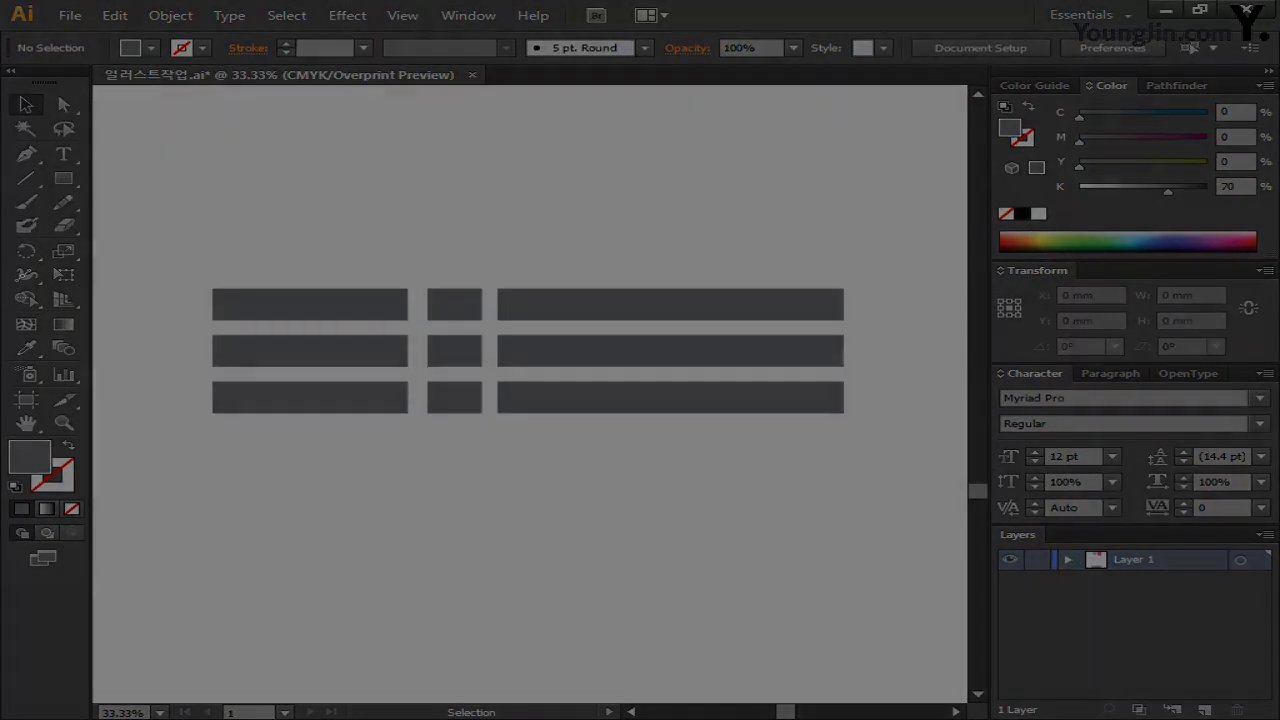